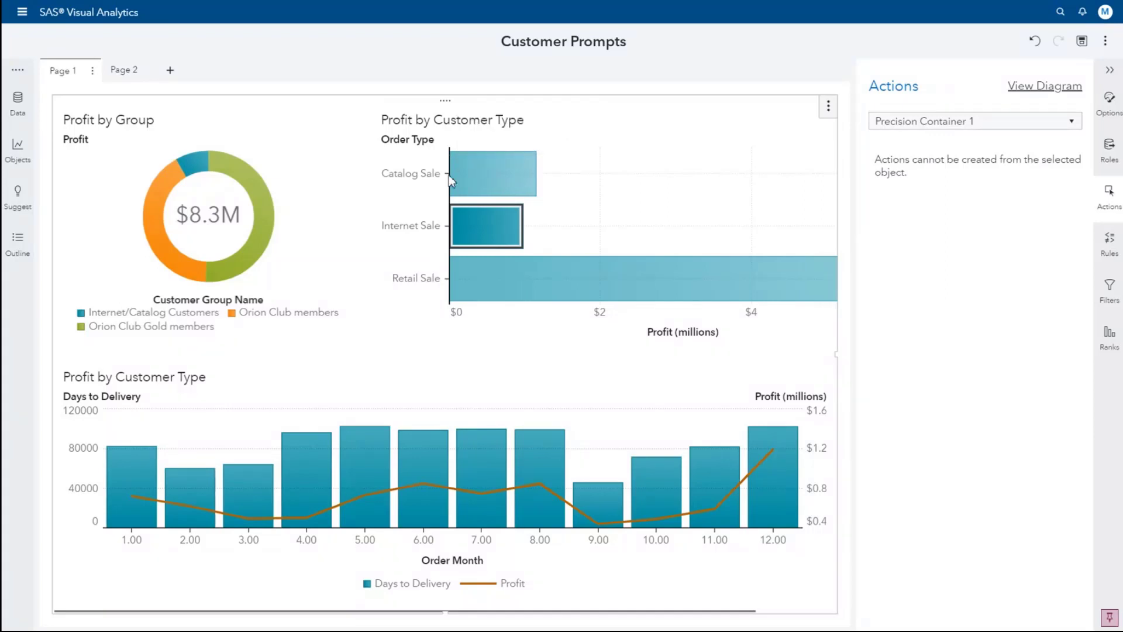
Step: Collapse the Actions pane and expand the page controls area on Page 1
mouse_move(295, 472)
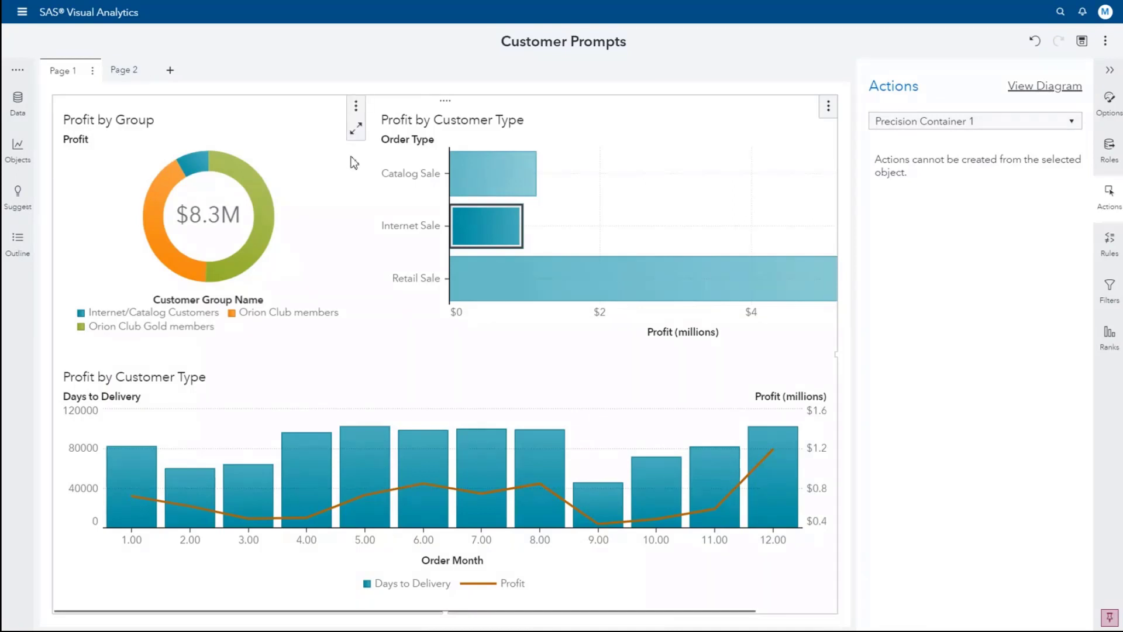
click(1114, 71)
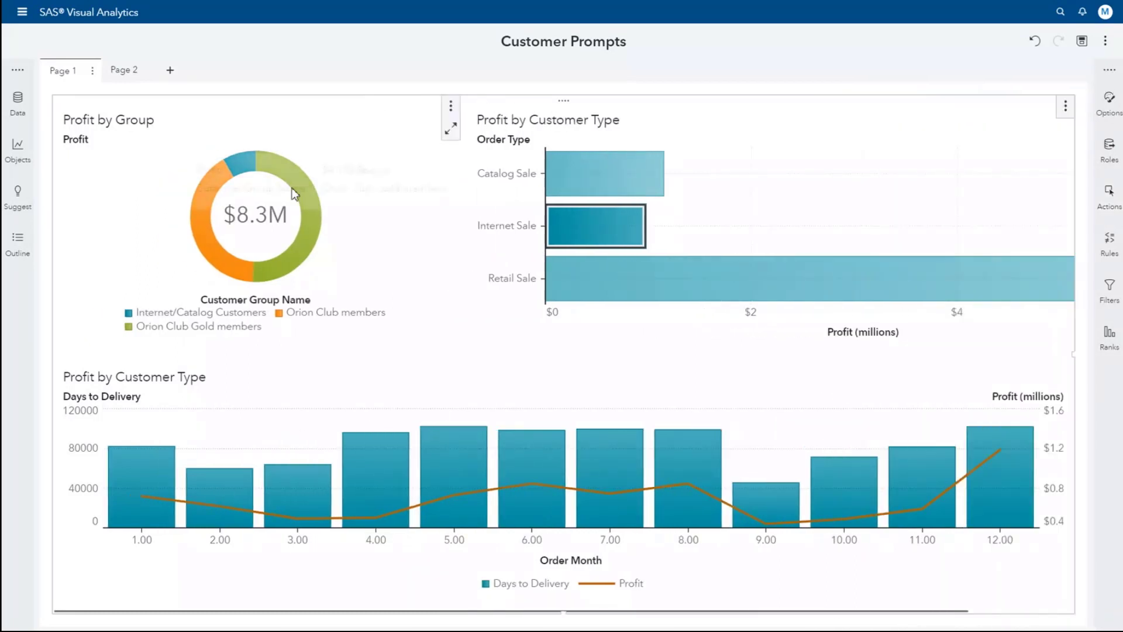
mouse_move(294, 193)
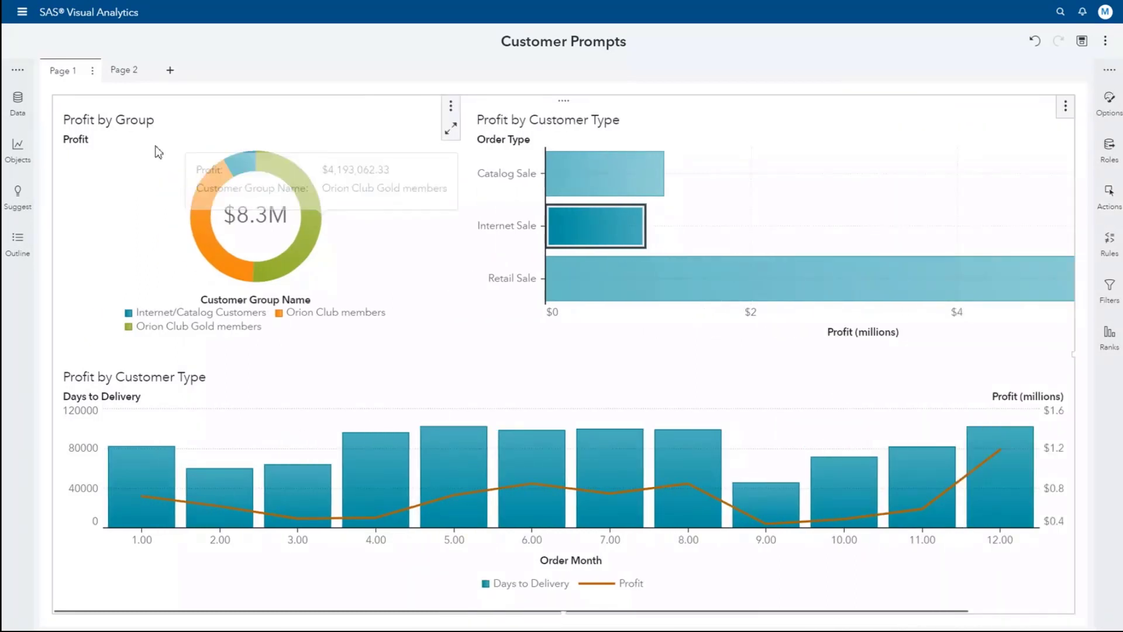
click(92, 71)
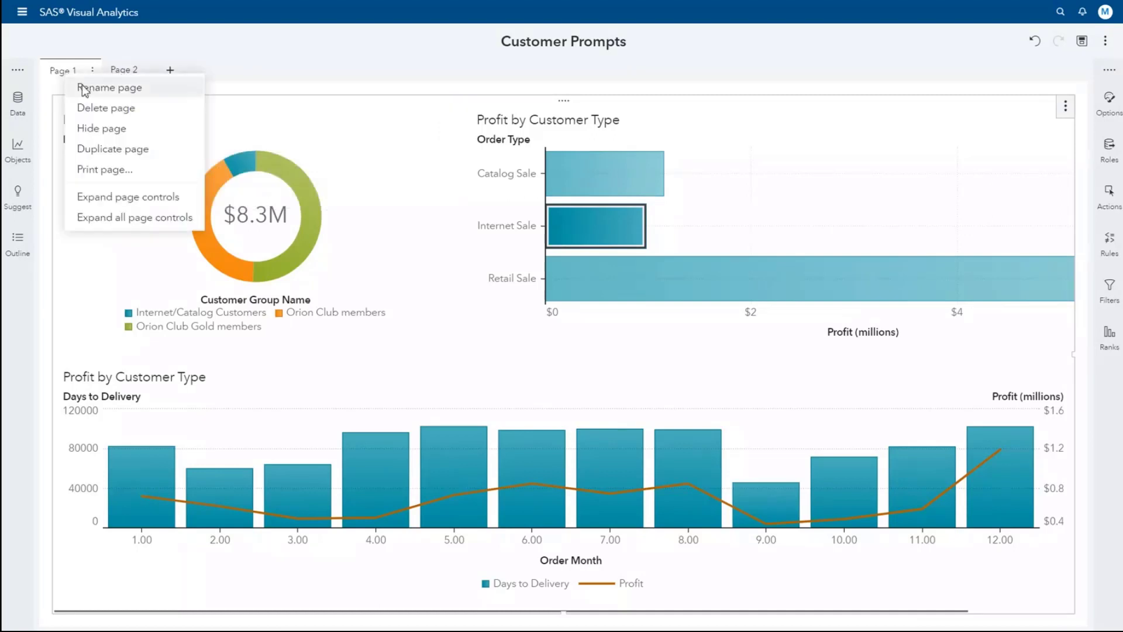
click(137, 199)
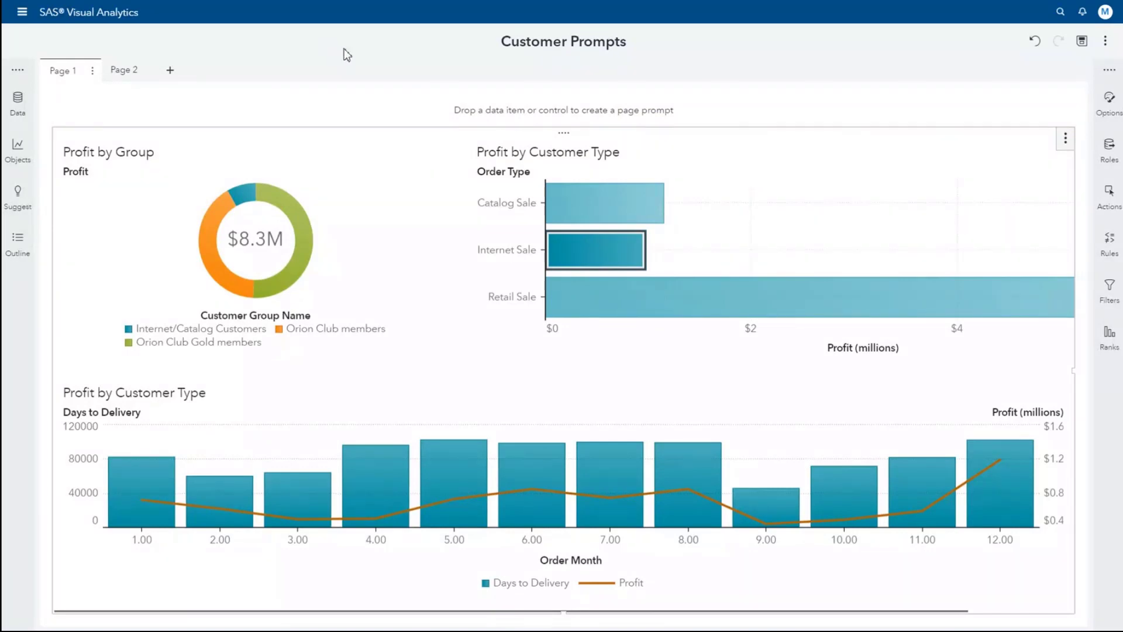
Step: Expand the report controls and all page controls so both prompt areas are available
right_click(120, 75)
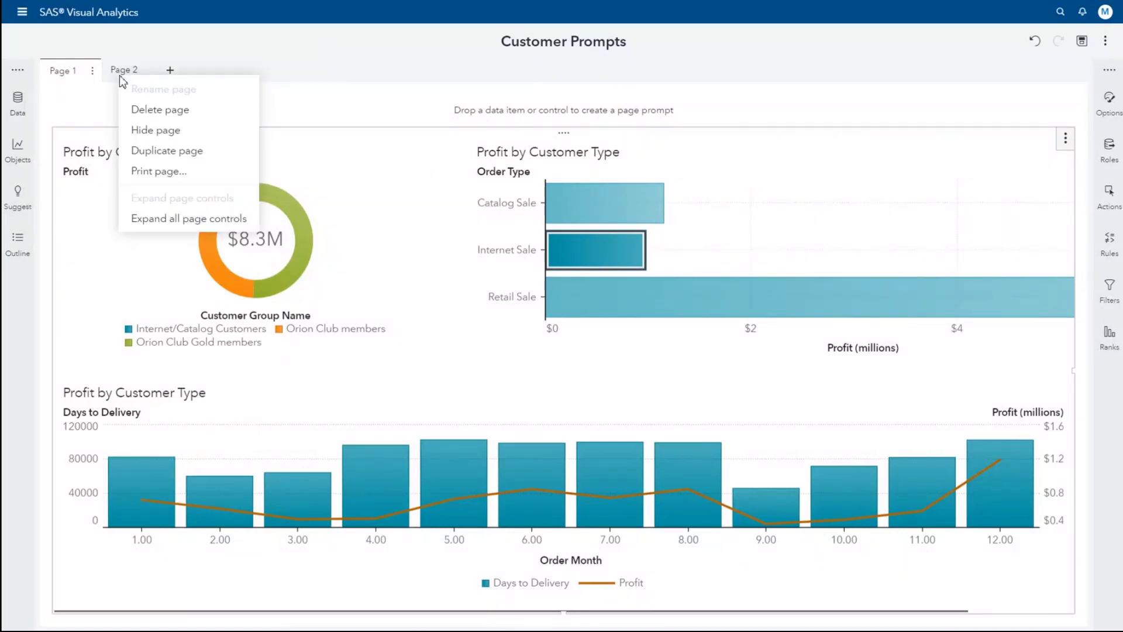
right_click(383, 121)
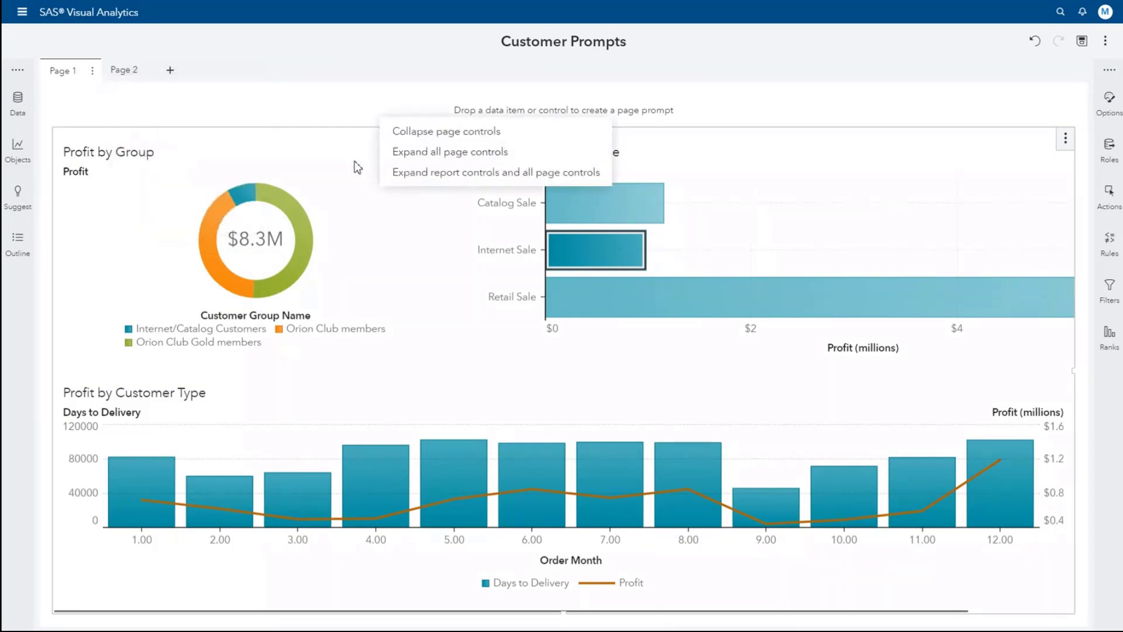
click(458, 173)
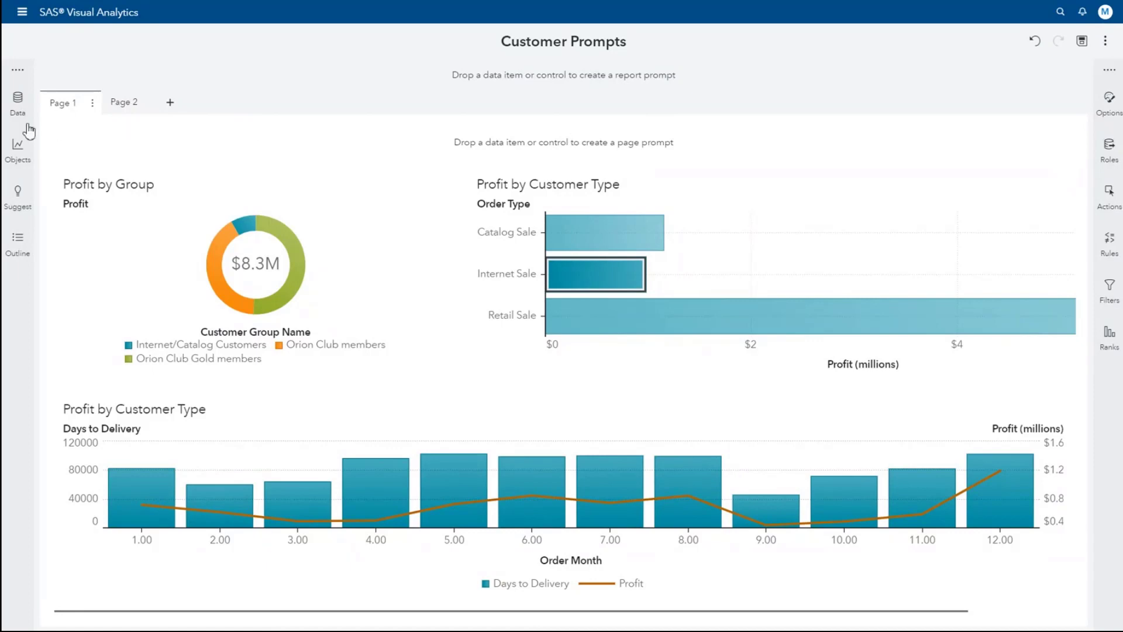
Step: Add a Button Bar control to the page prompt area of Page 1
click(19, 154)
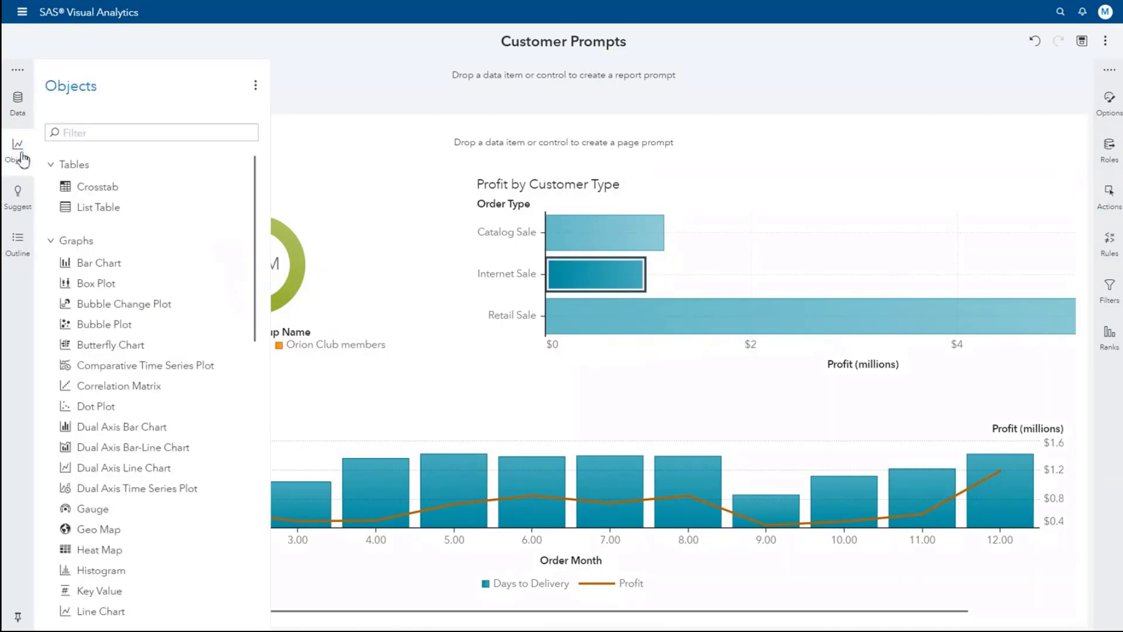
click(51, 240)
click(50, 165)
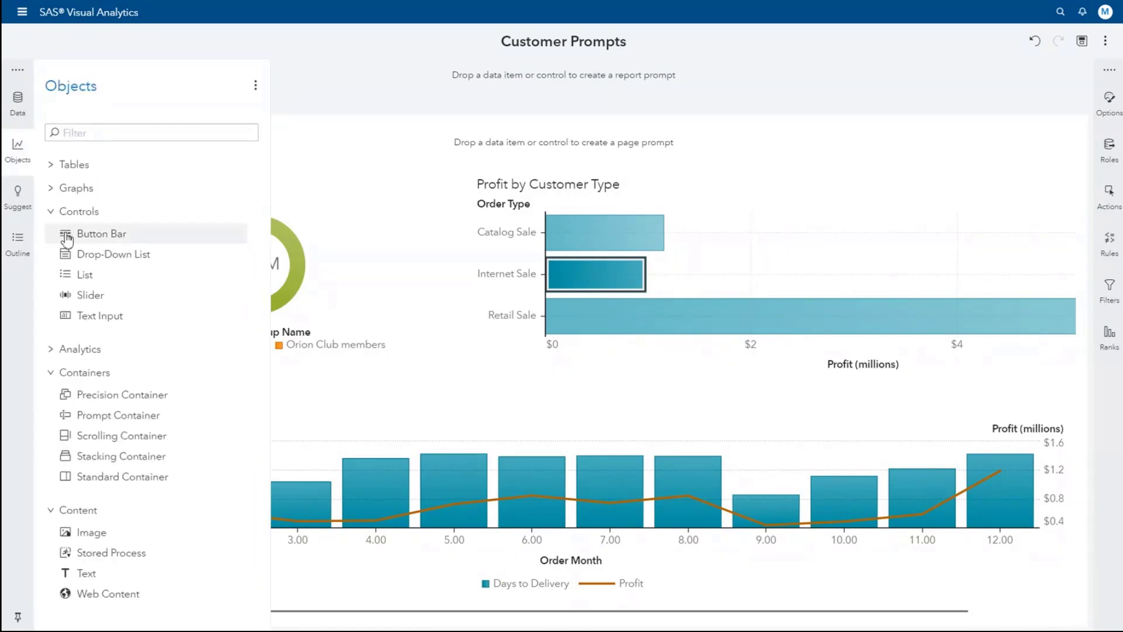
drag(108, 240, 265, 148)
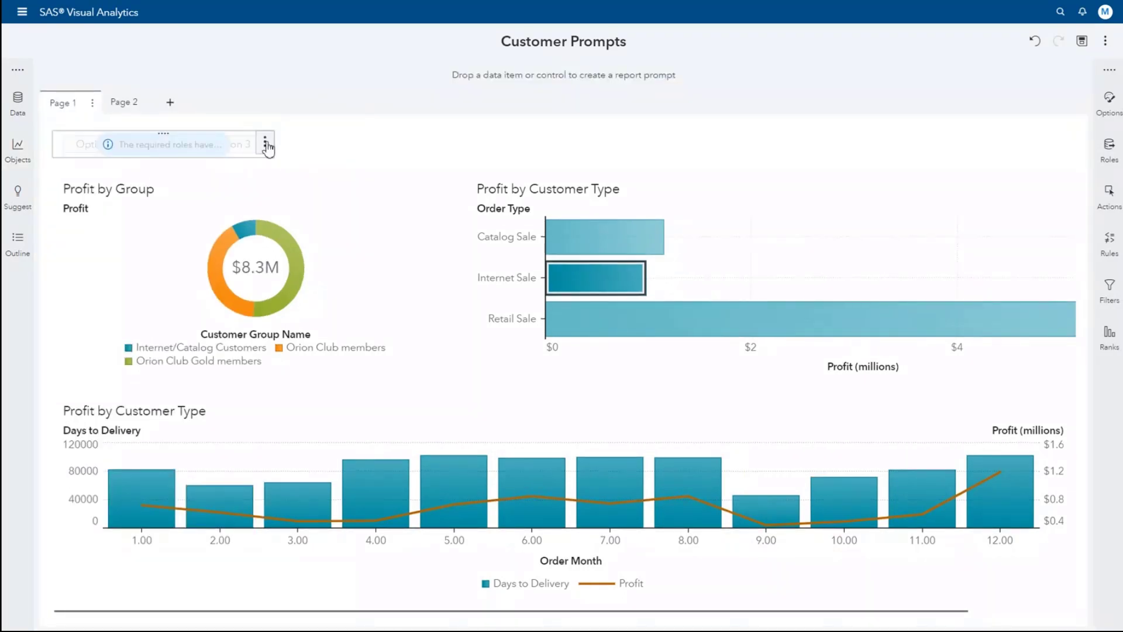
click(265, 143)
click(367, 156)
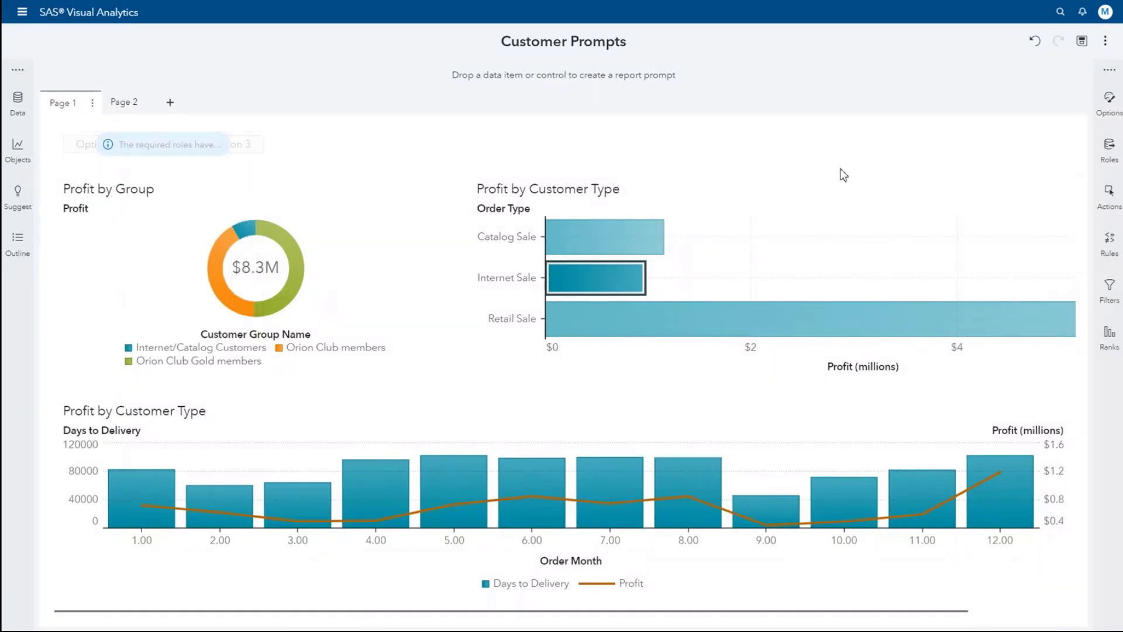
Step: Assign Continent Name as the category of the new button bar
click(1109, 150)
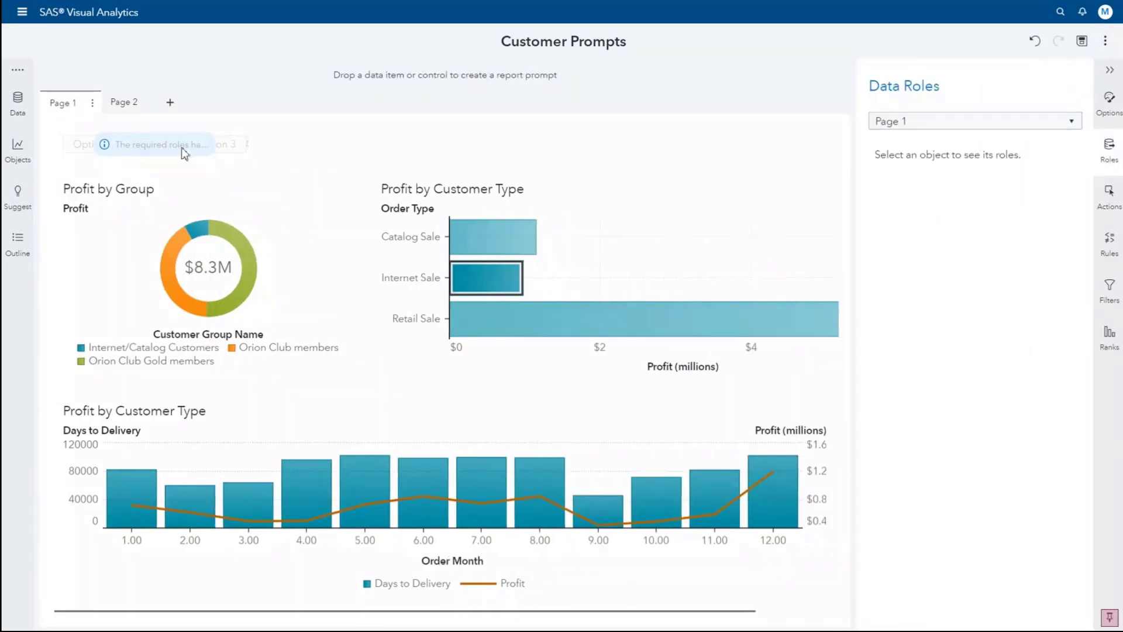
click(229, 145)
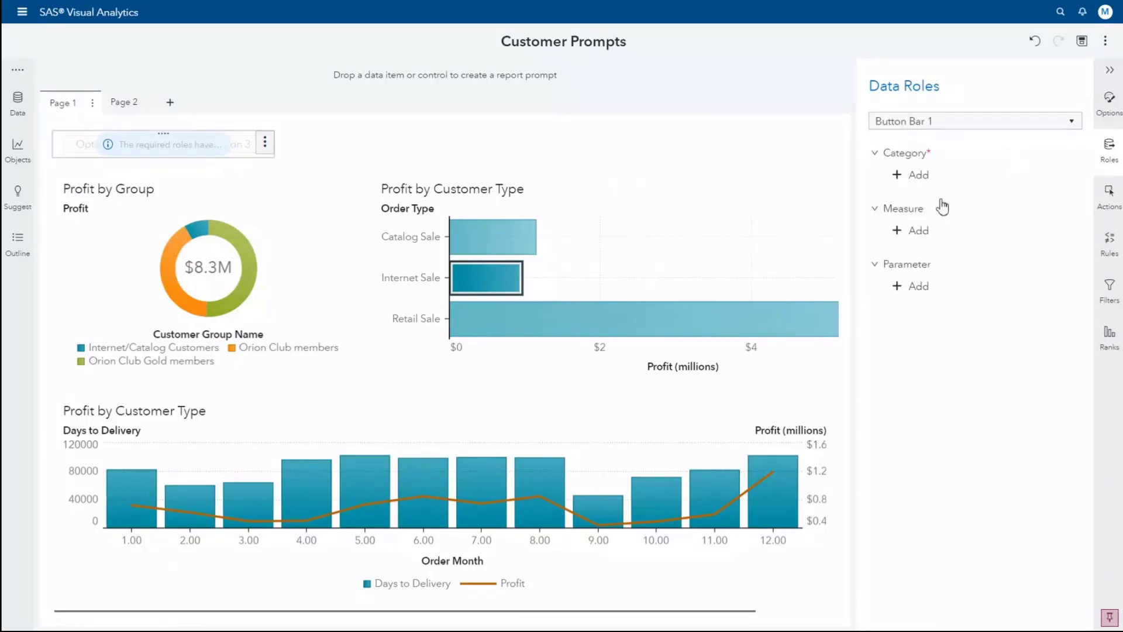
click(906, 175)
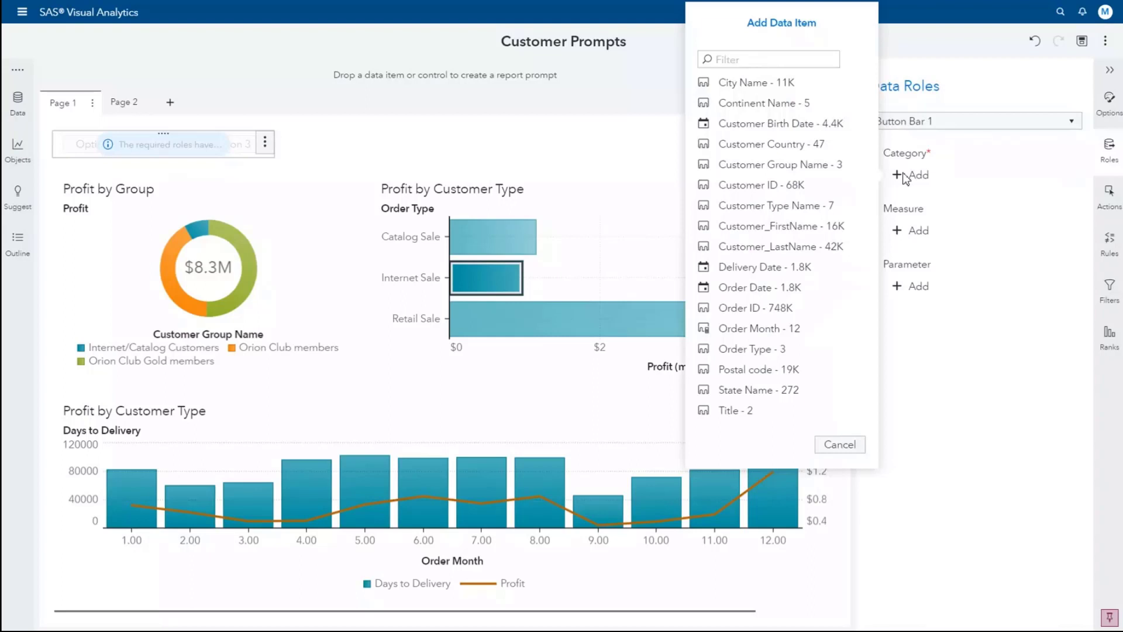
click(764, 103)
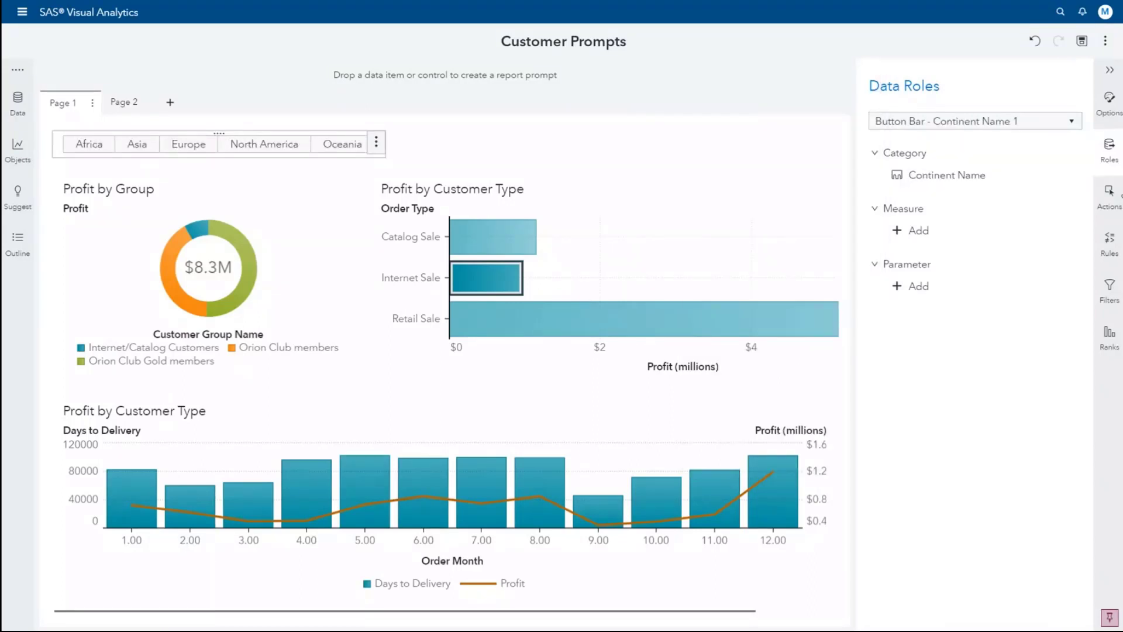
Step: Give the continent button bar the description "Select Continent Name" in its object options
click(1110, 101)
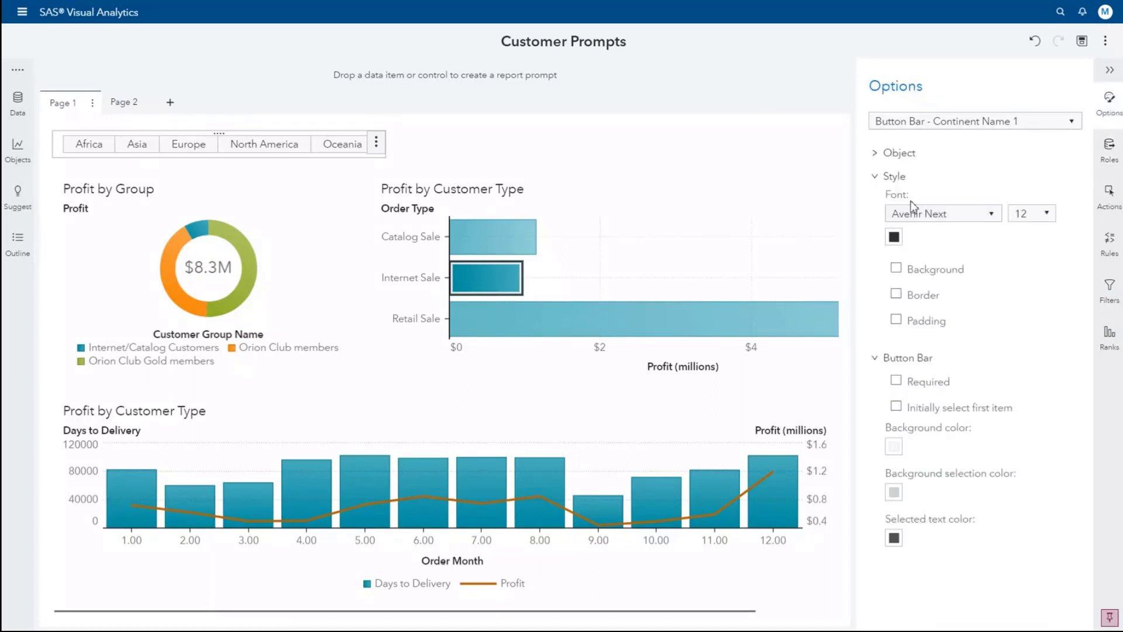
click(878, 177)
click(876, 153)
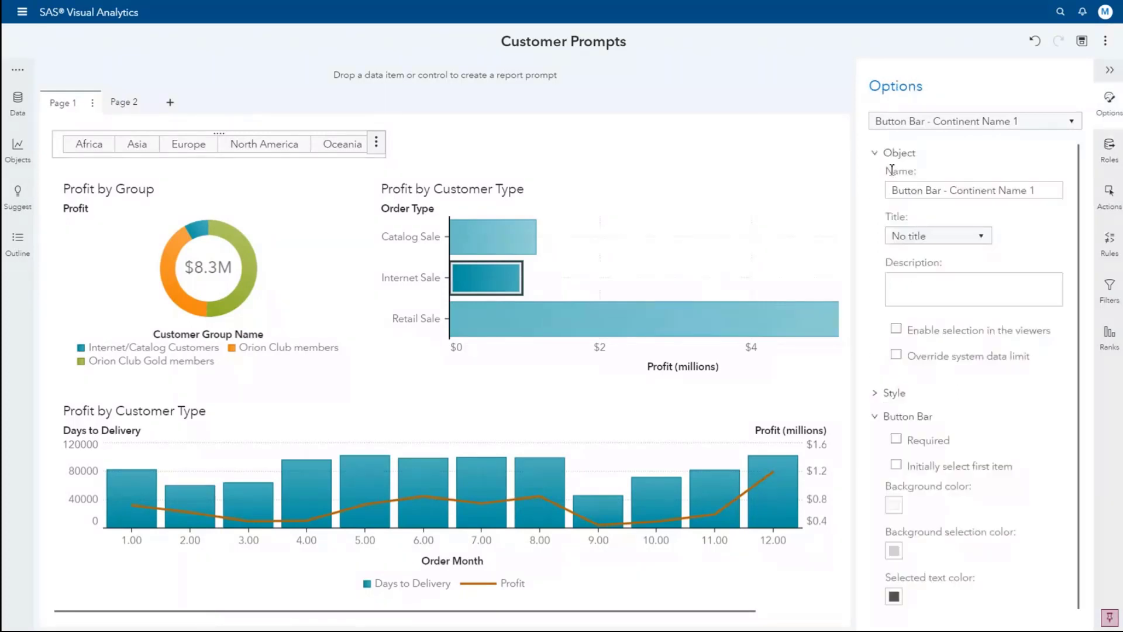
click(959, 282)
text(Coy)
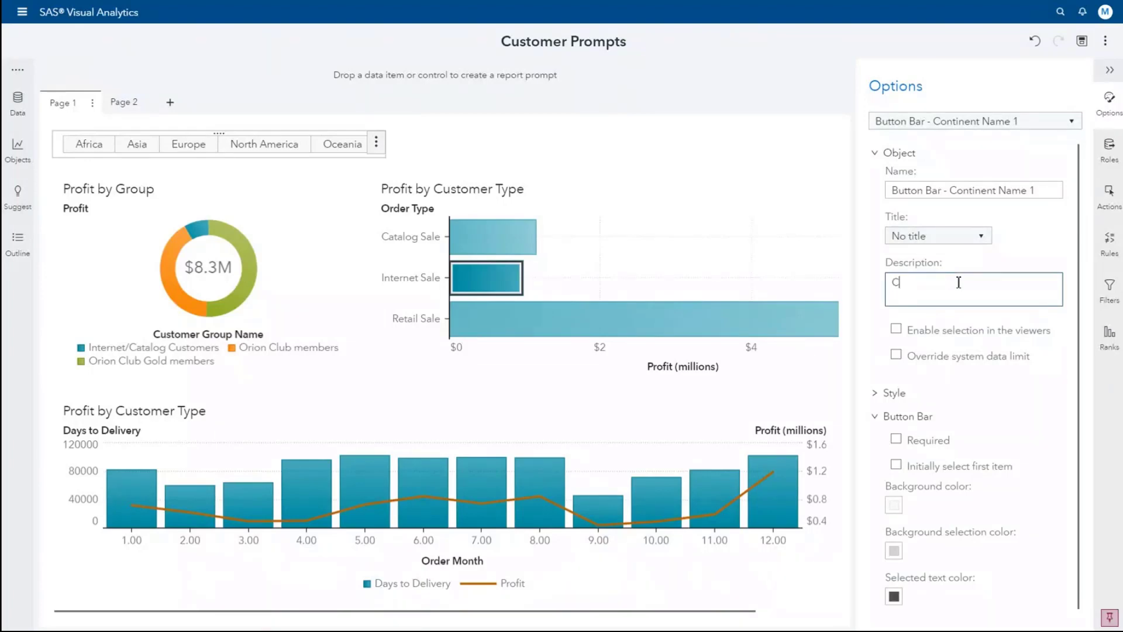
key(BackSpace)
text(tinent Name)
key(Left)
key(Left)
key(Left)
key(Left)
key(Left)
key(Left)
key(Left)
key(Left)
key(Left)
key(Left)
key(Left)
text(Select)
key(Right)
text(n)
key(Right)
Step: Switch the button bar to a custom title and copy its description "Select Continent Name" into it
click(936, 237)
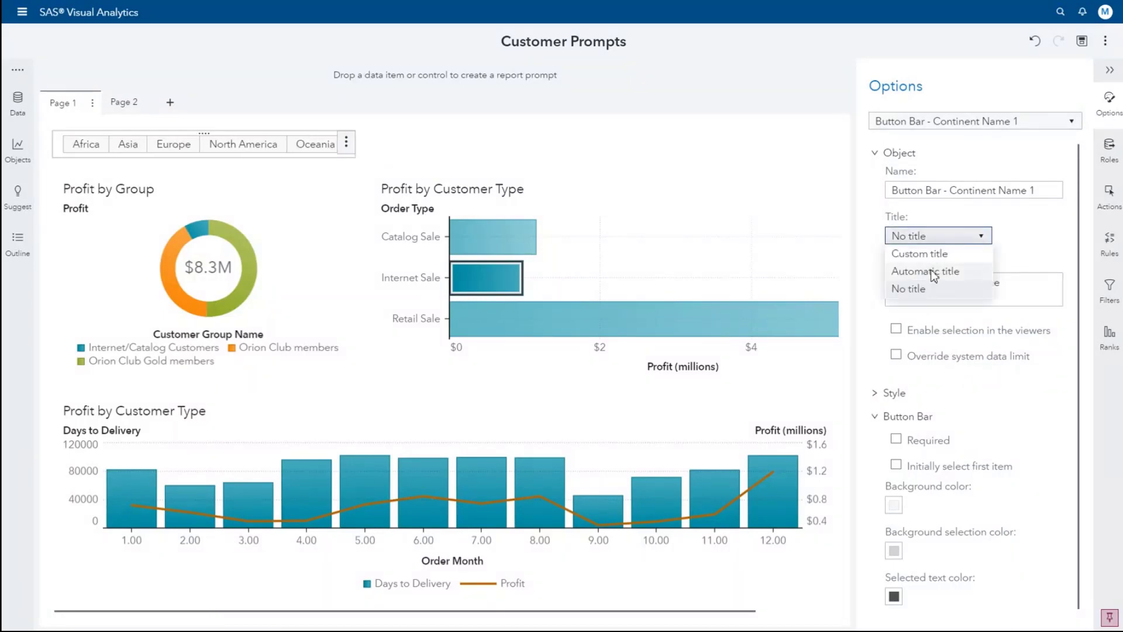
click(932, 255)
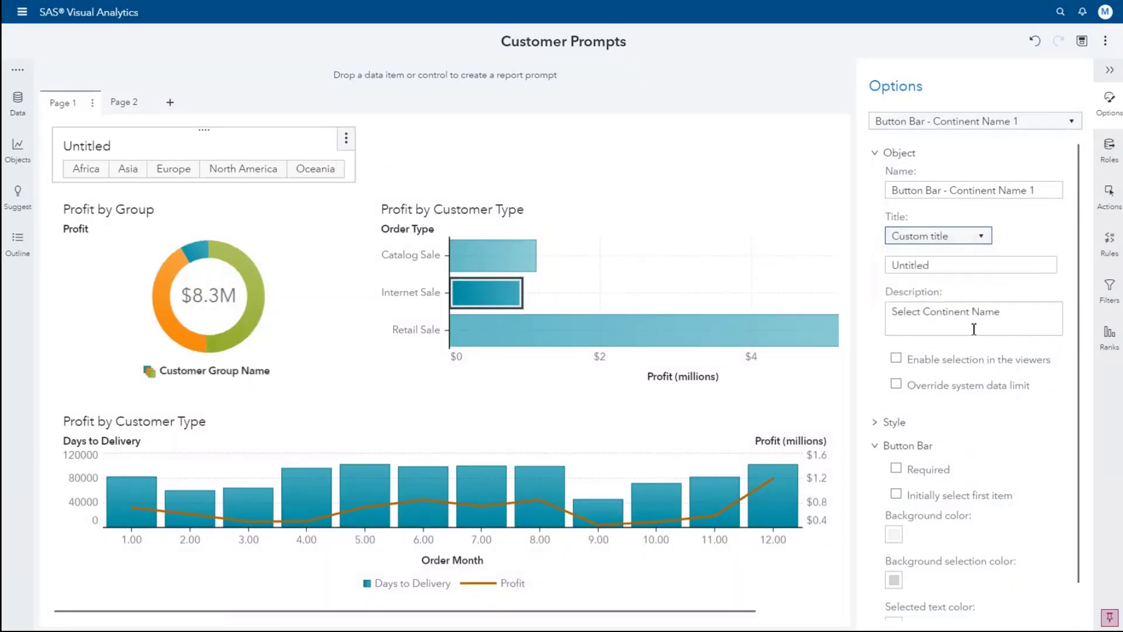
click(974, 329)
drag(1016, 316, 878, 310)
key(ctrl+c)
double_click(956, 265)
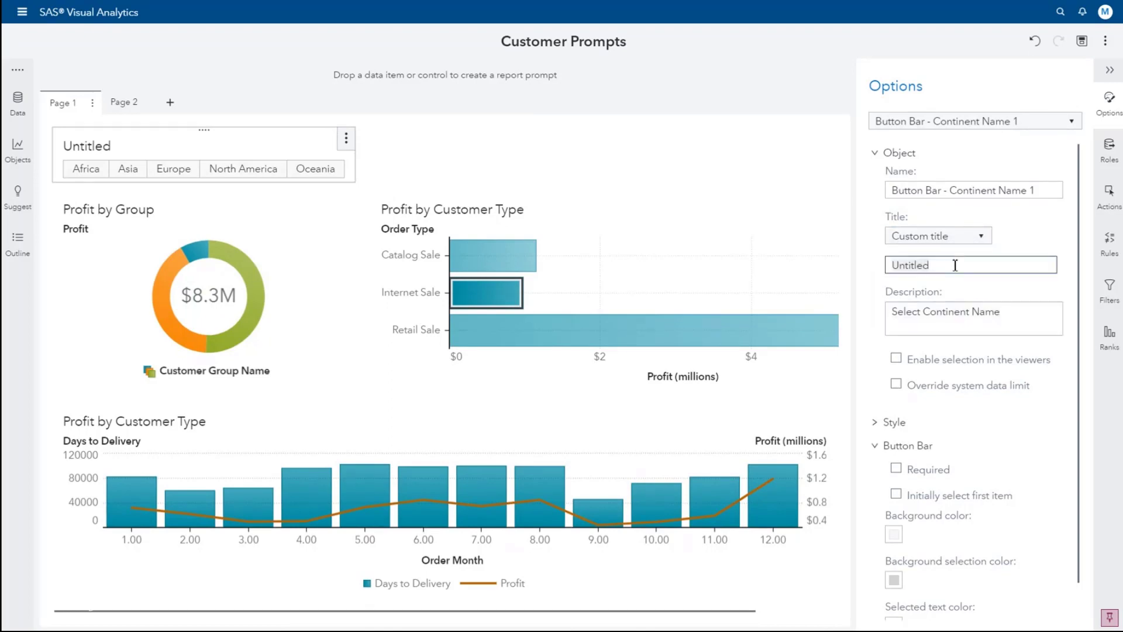
key(ctrl+v)
key(Tab)
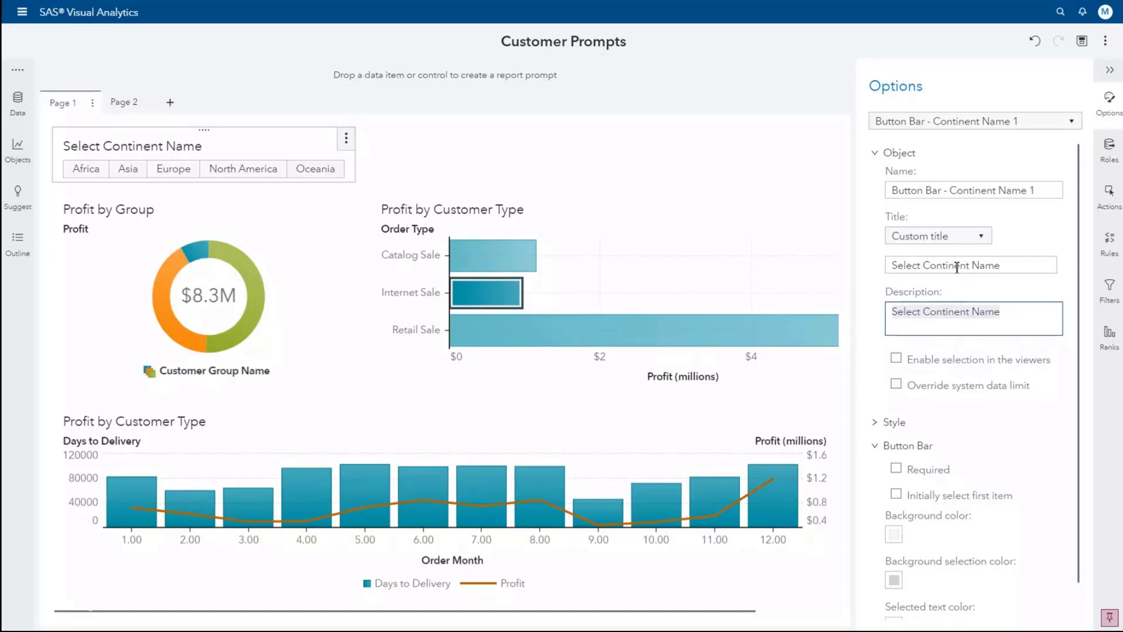
Step: Filter Page 1 with the continent button bar by Asia, Africa, North America and finally Oceania
click(187, 188)
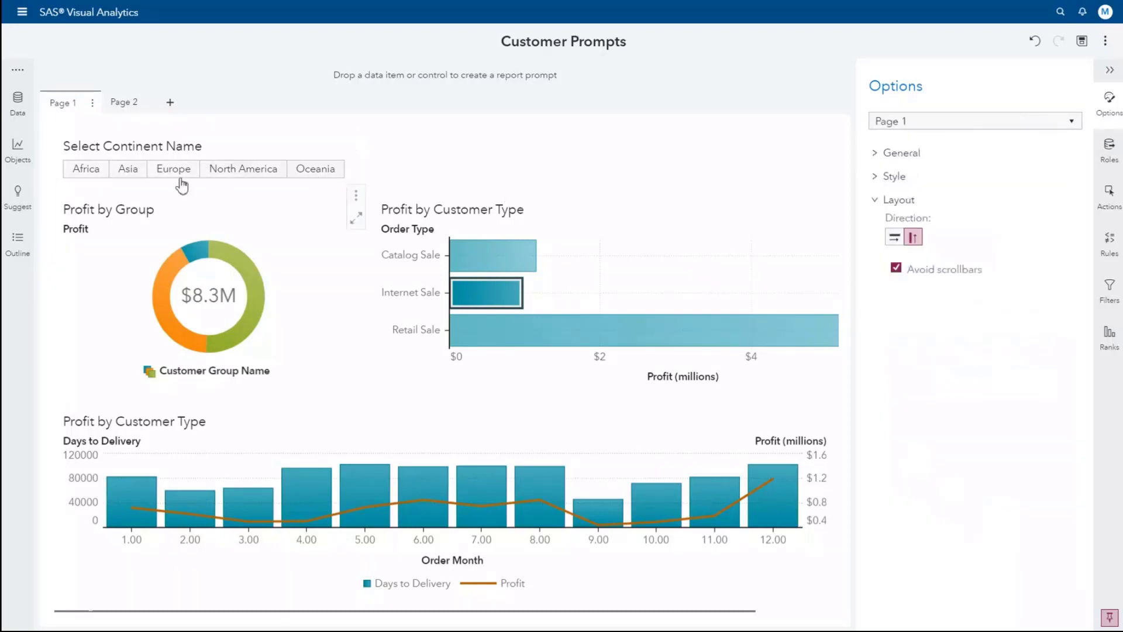
click(129, 169)
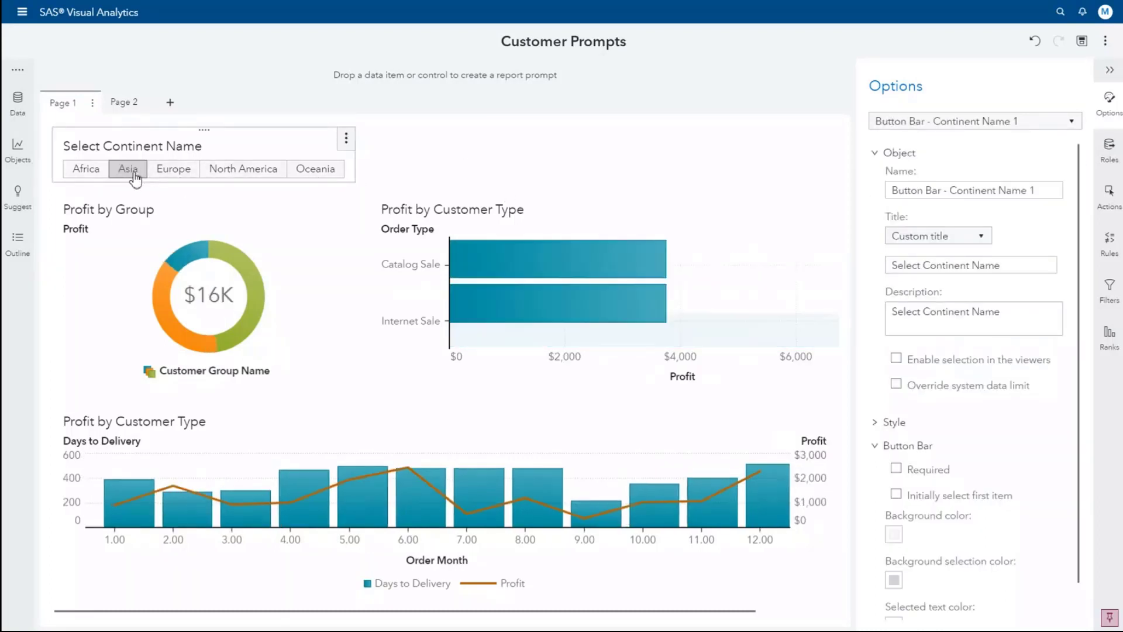
click(85, 170)
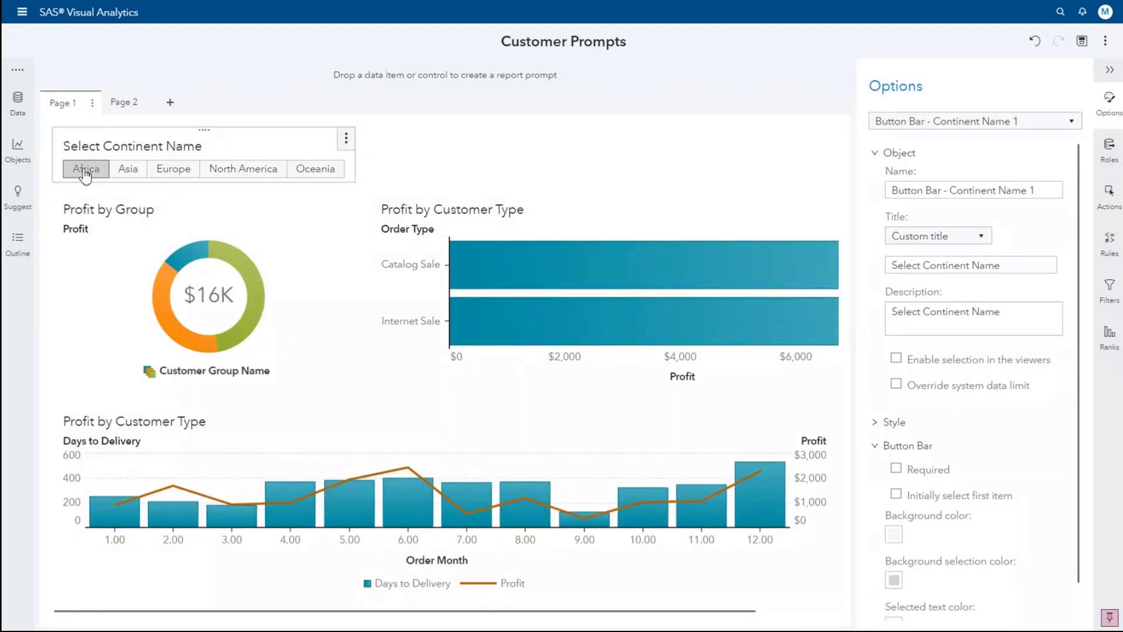
click(243, 171)
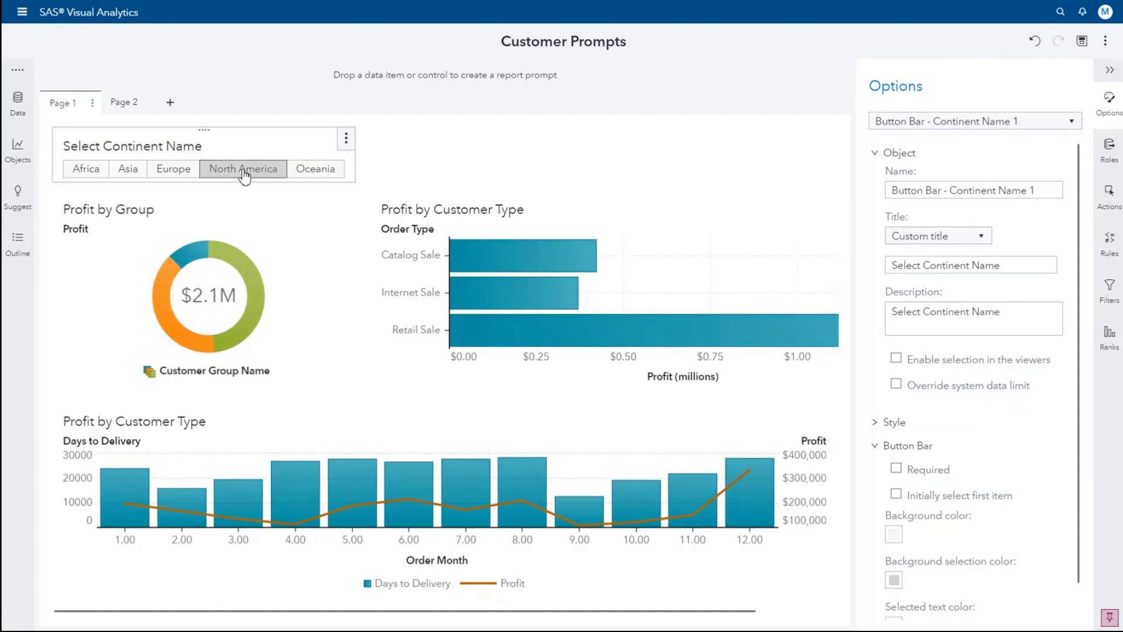
click(321, 171)
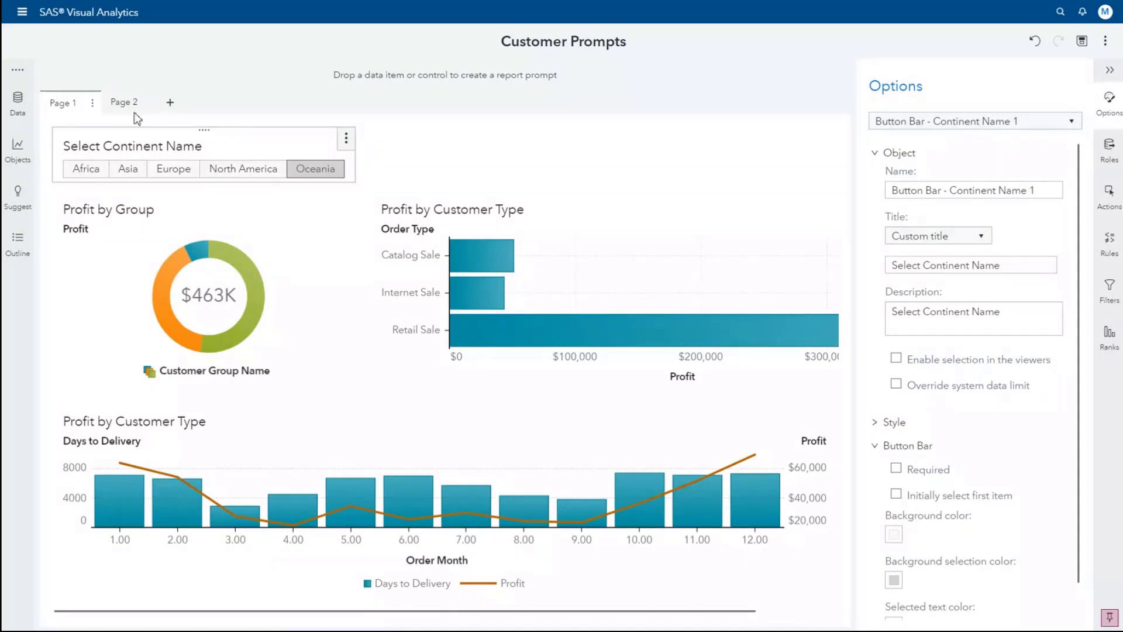
Step: Switch to Page 2 and add a Slider control to the report prompt area
click(120, 103)
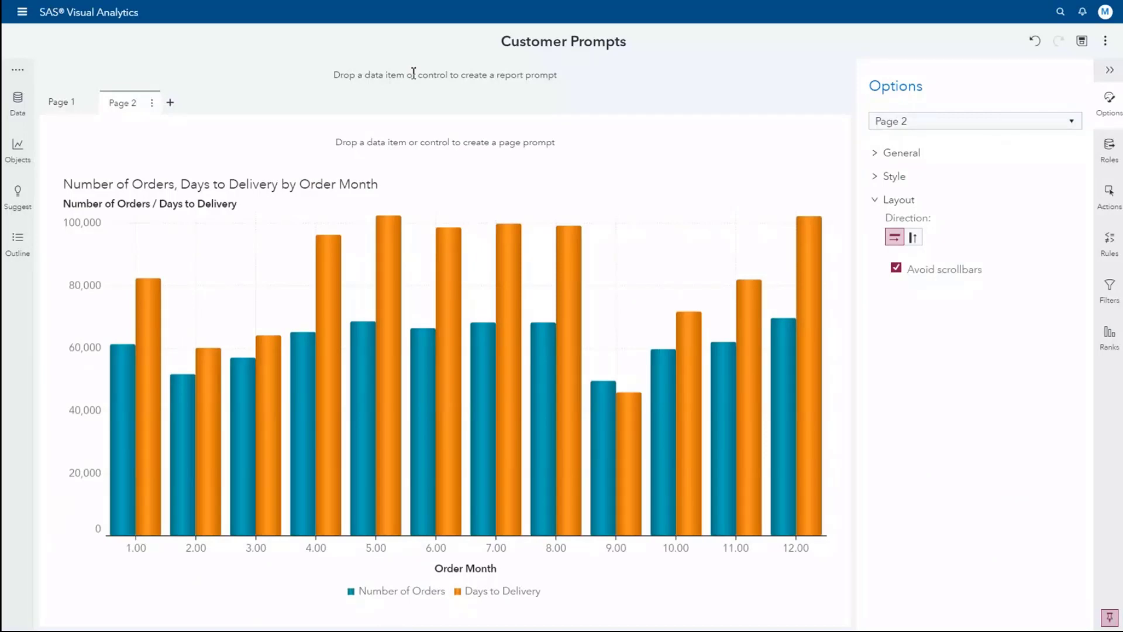
click(19, 156)
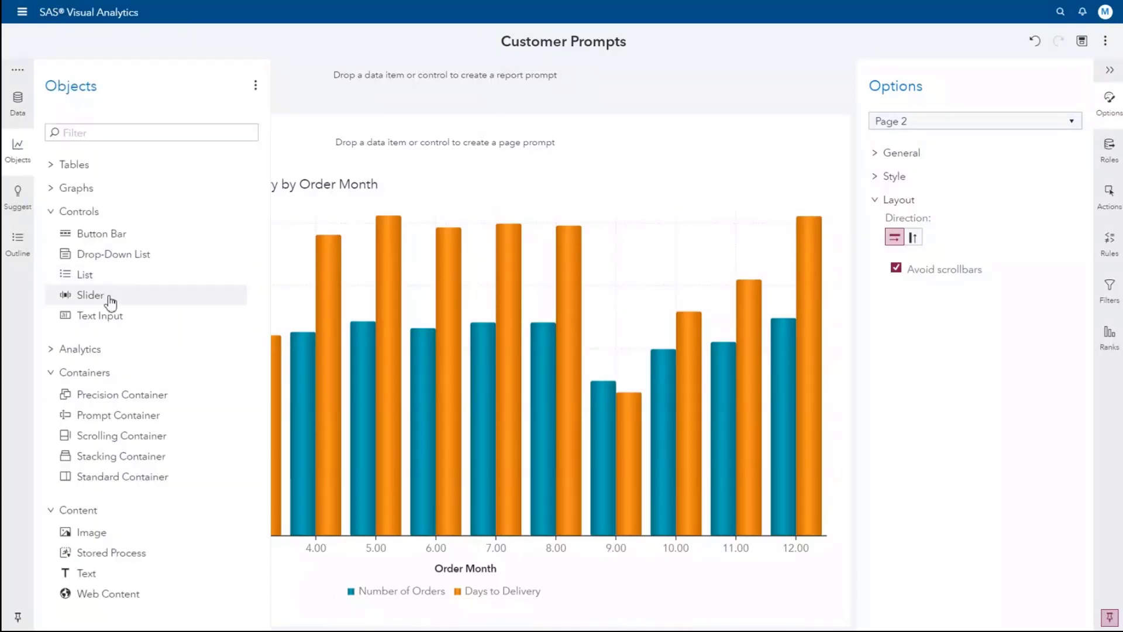
drag(111, 296, 321, 75)
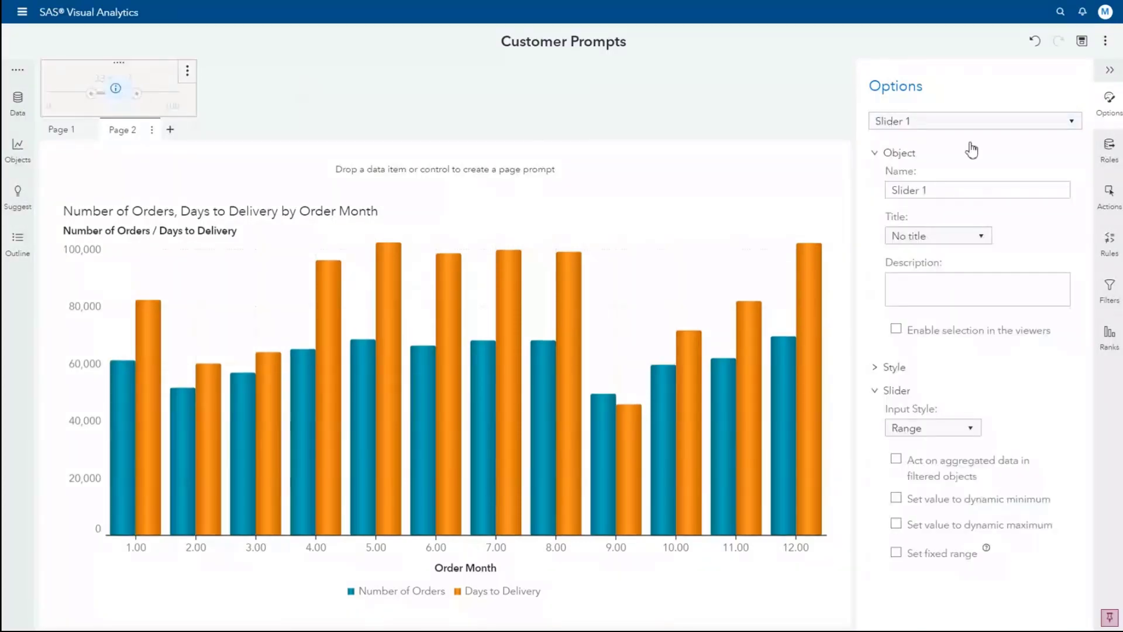
Step: Assign Days to Delivery as the slider's measure and narrow its selected range to 0 to 7
click(1106, 170)
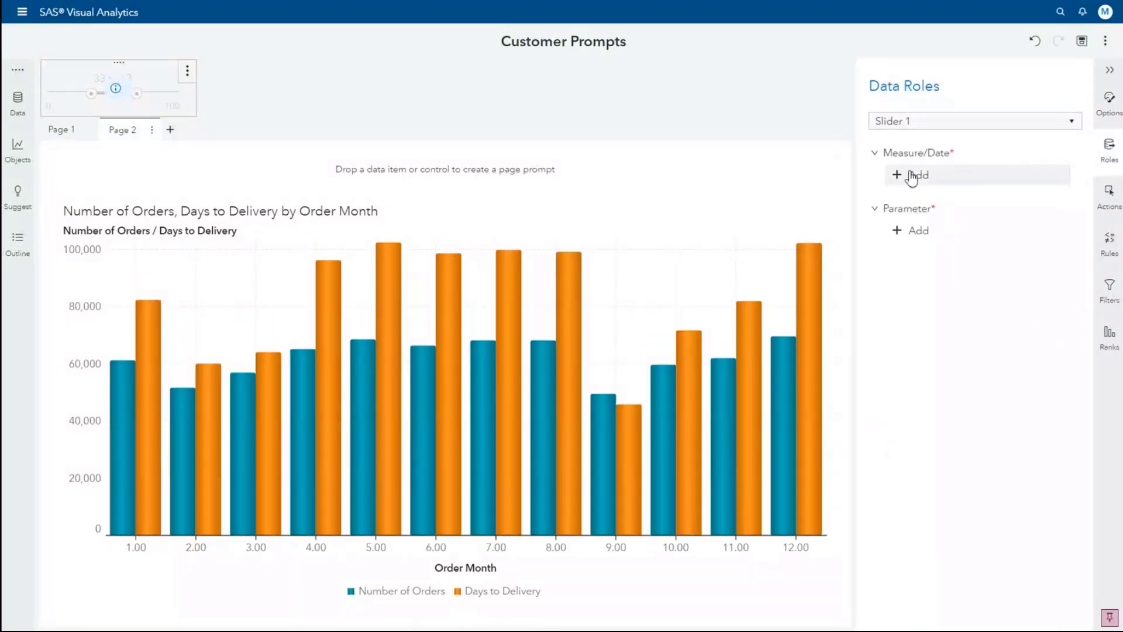
click(914, 176)
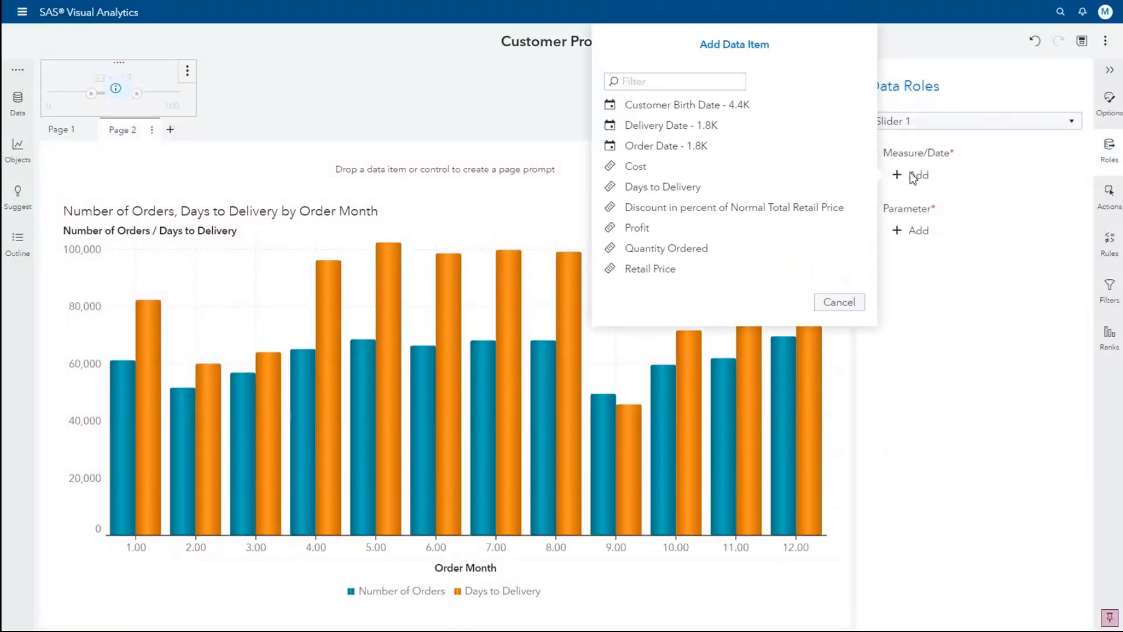
click(703, 187)
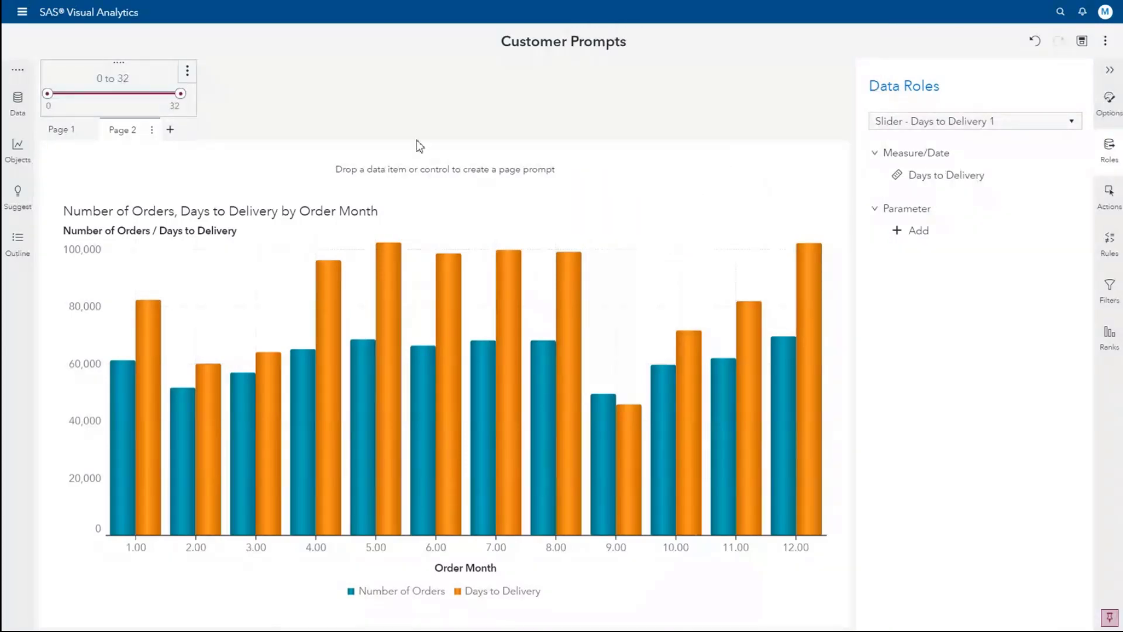
drag(182, 101, 79, 104)
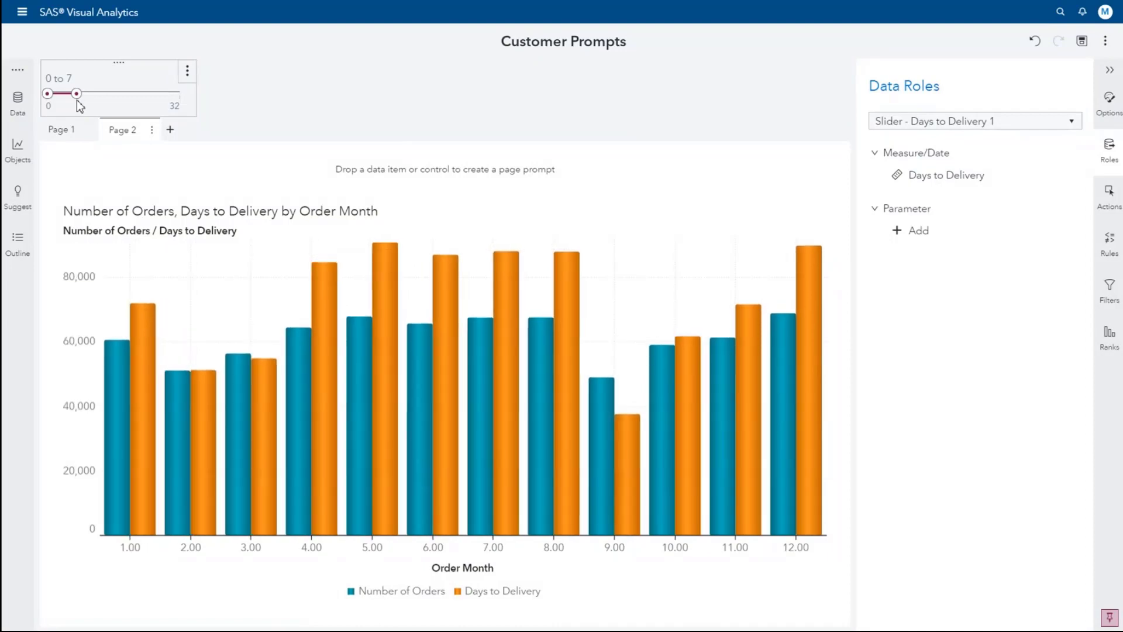
Step: Narrow the Days to Delivery slider to 0 to 5, switch to Page 1, then set the range to 0 to 7 and the continent to Asia
drag(77, 104, 68, 100)
click(60, 138)
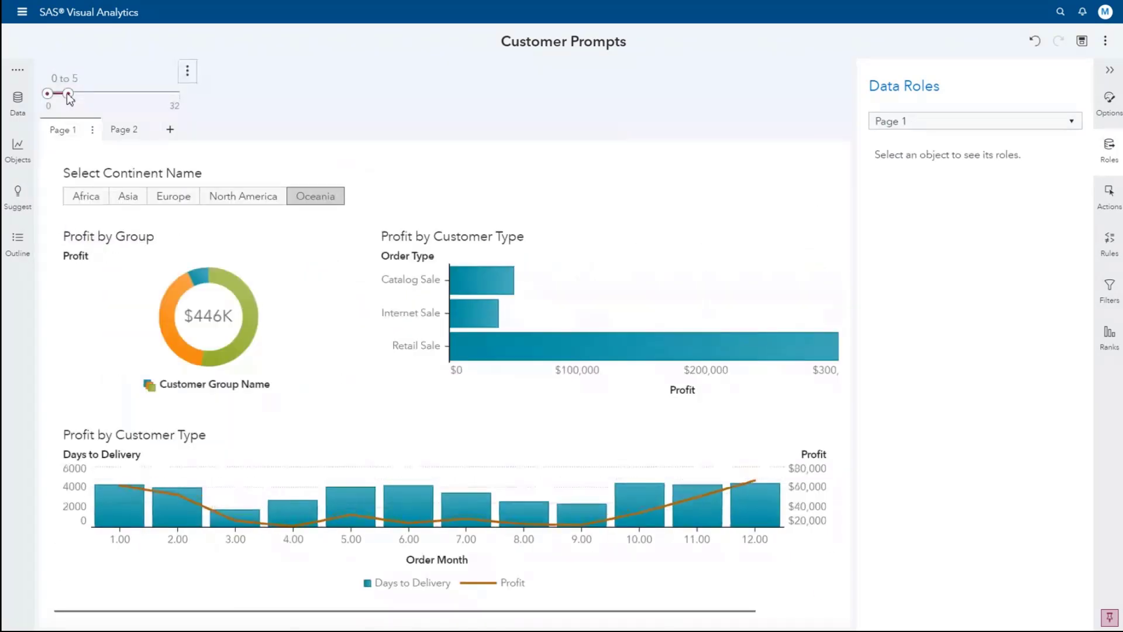
mouse_move(68, 95)
mouse_down()
mouse_move(111, 95)
mouse_move(78, 97)
mouse_up()
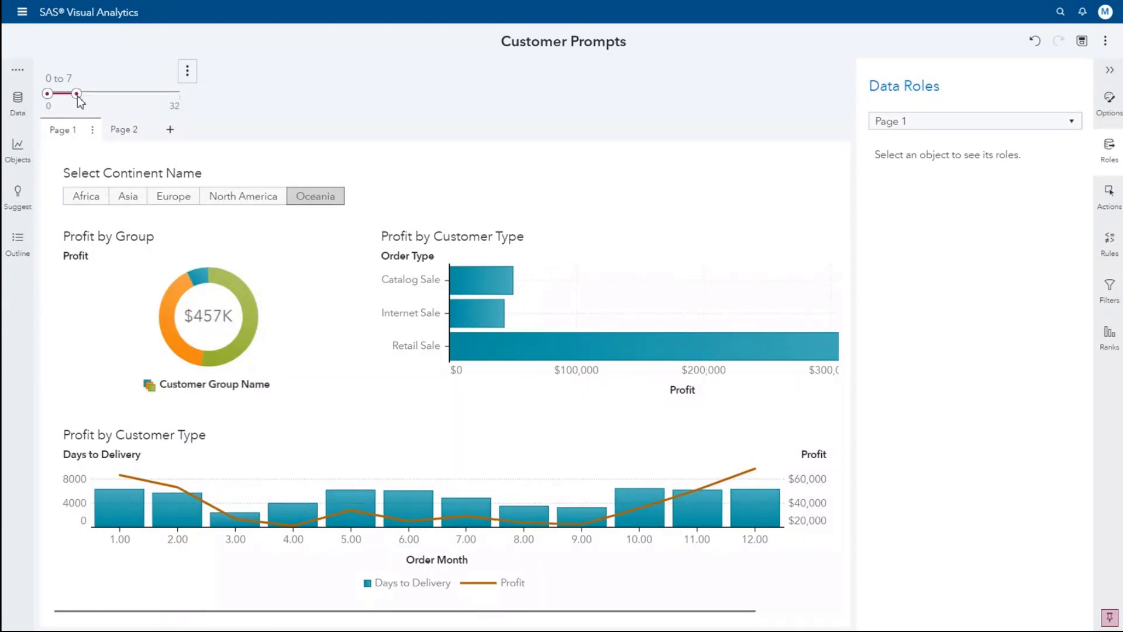
click(124, 197)
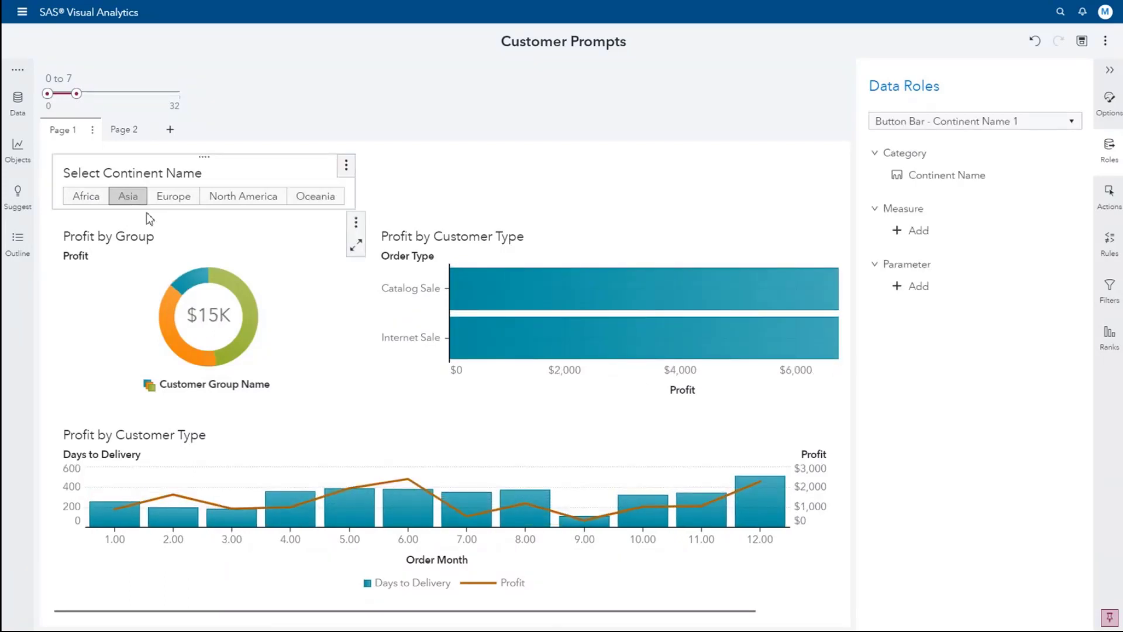
Step: Save the Customer Prompts report and open it in the report viewer
click(1083, 41)
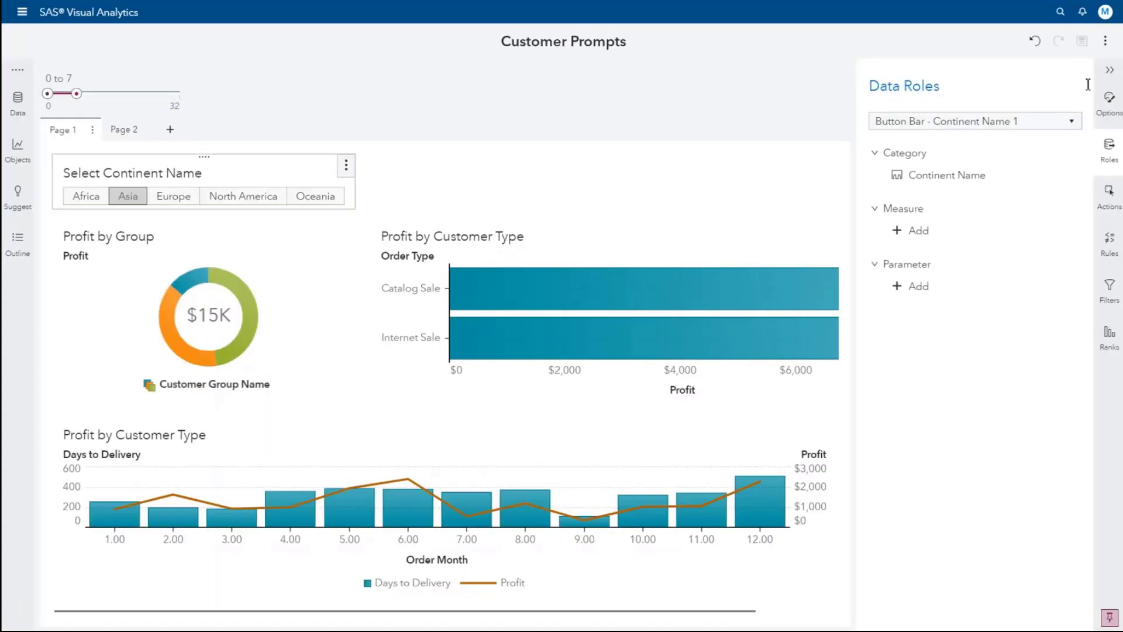
click(1105, 41)
click(897, 173)
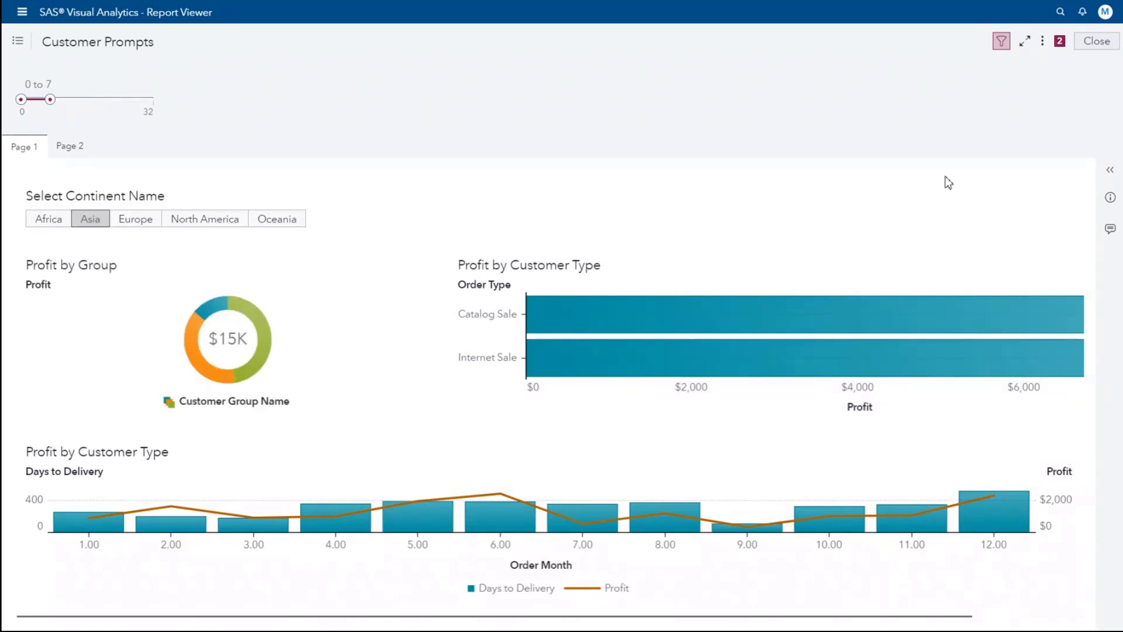
Step: Filter the viewed Page 1 by Europe, Oceania, Africa and Asia, again by Europe and Oceania, and finally by North America
click(127, 224)
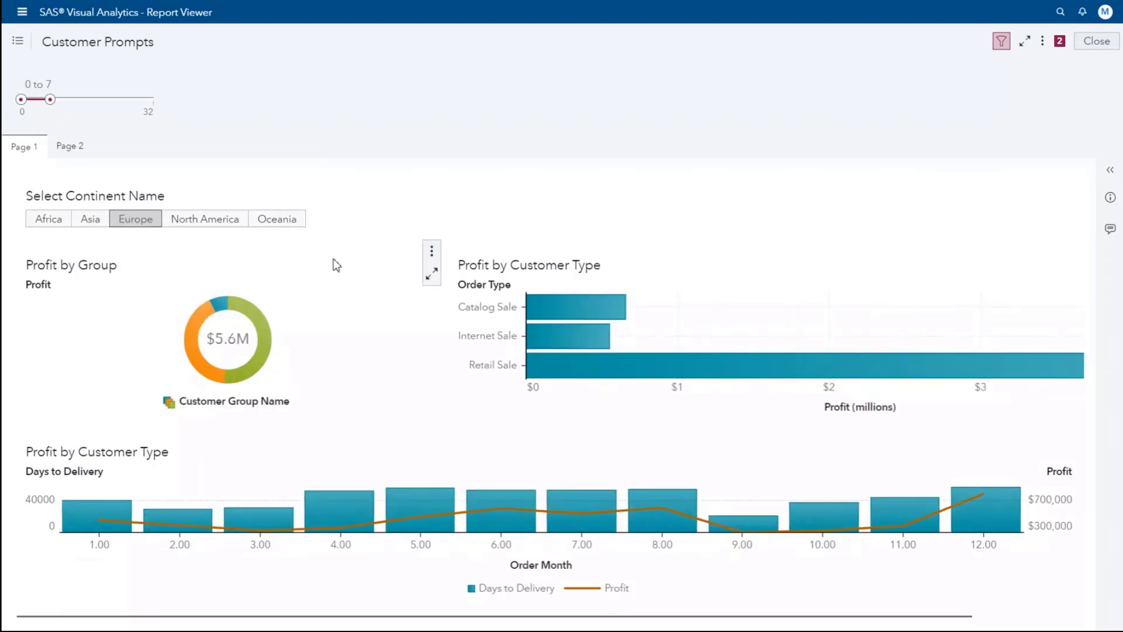
click(276, 218)
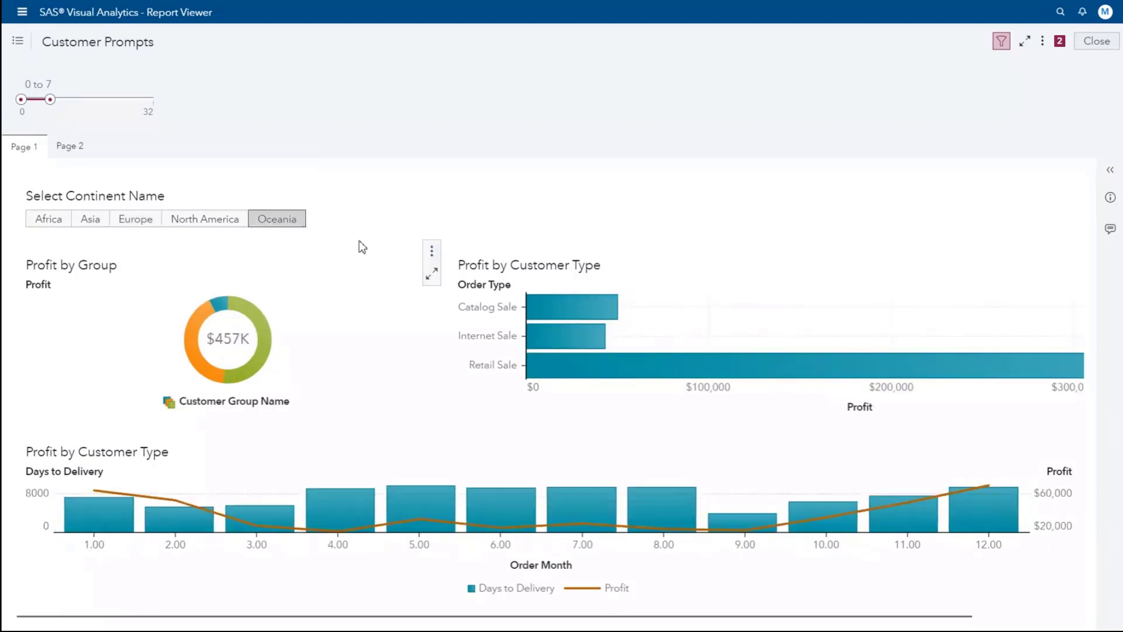
click(38, 222)
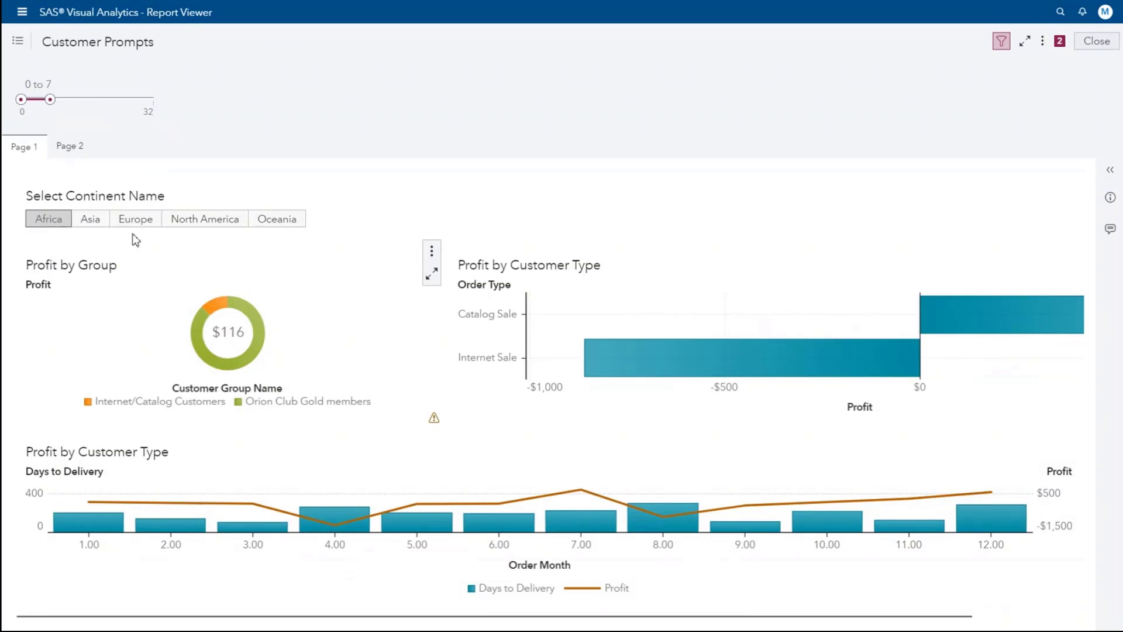
click(88, 222)
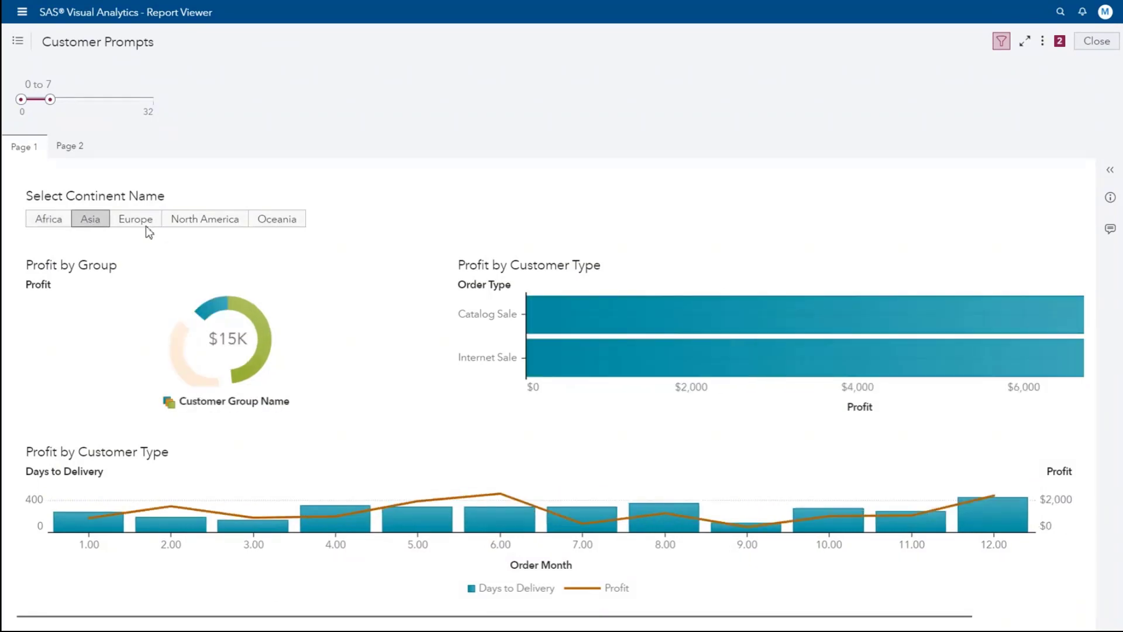
click(147, 225)
click(275, 221)
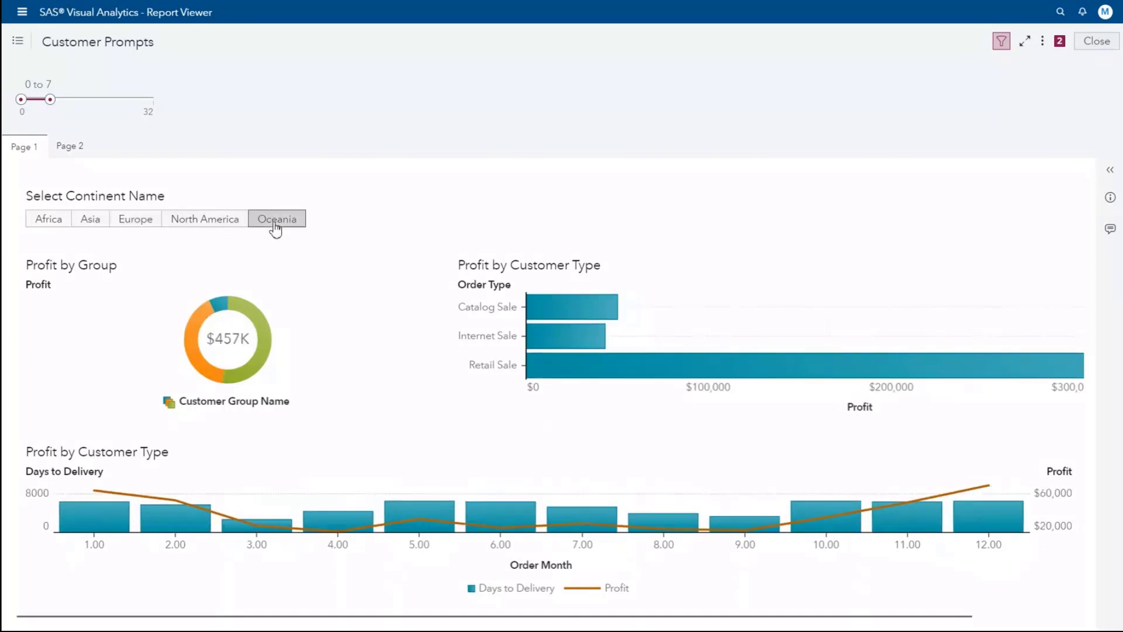
click(211, 229)
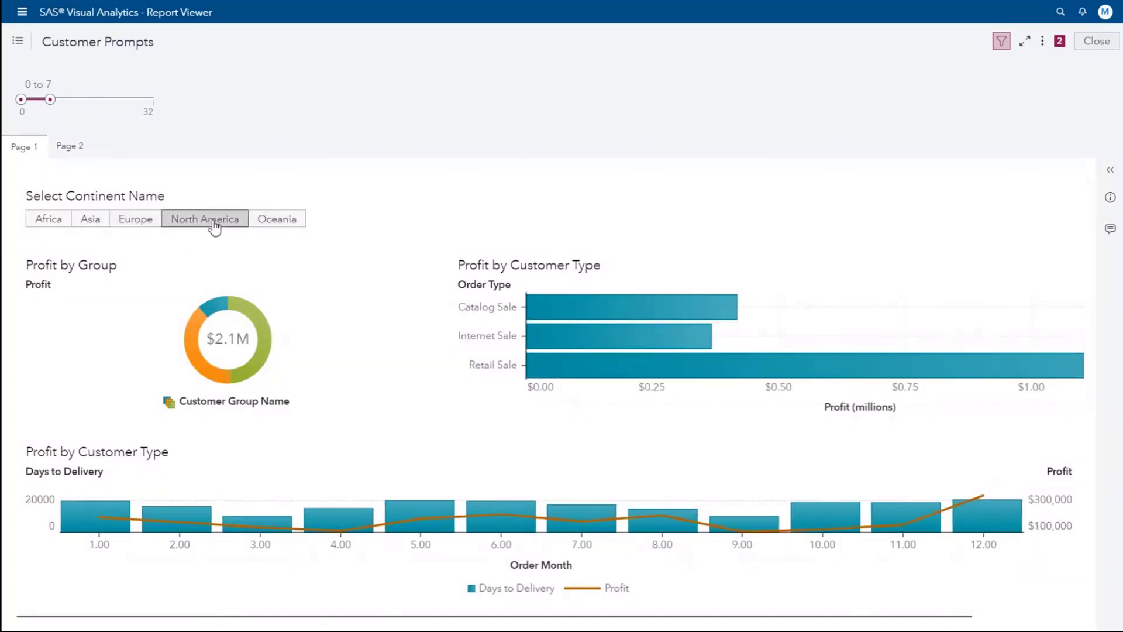
Step: Set the viewed report's slider to 0 to 6, switch to Page 2, and try the ranges 0 to 26 and 0 to 7
mouse_move(50, 100)
mouse_down()
mouse_move(108, 100)
mouse_move(46, 101)
mouse_up()
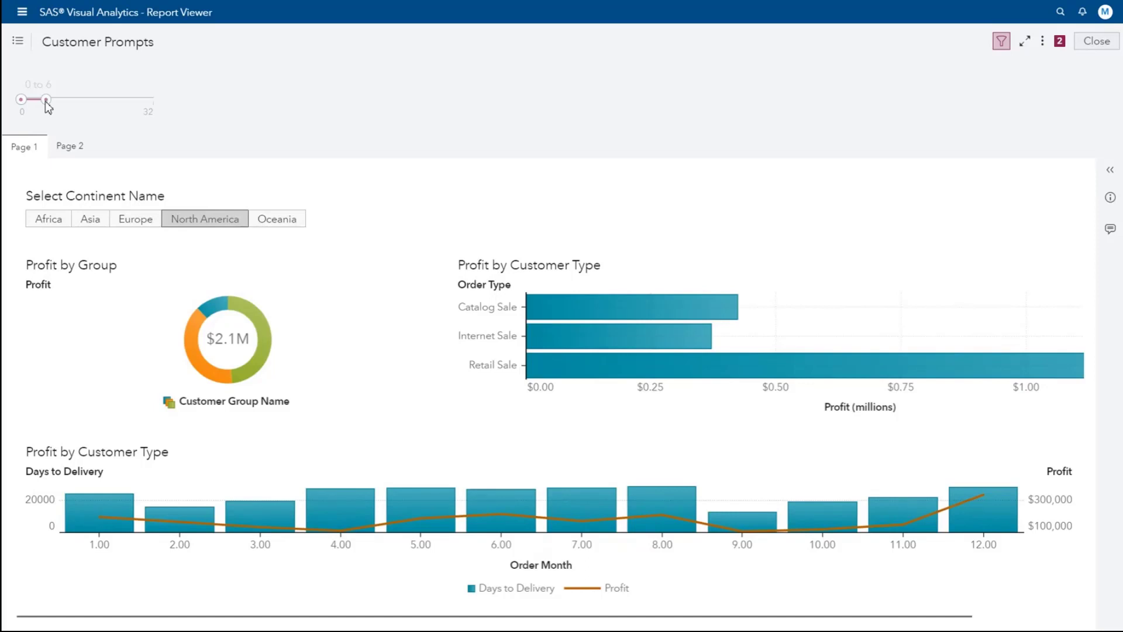
click(70, 146)
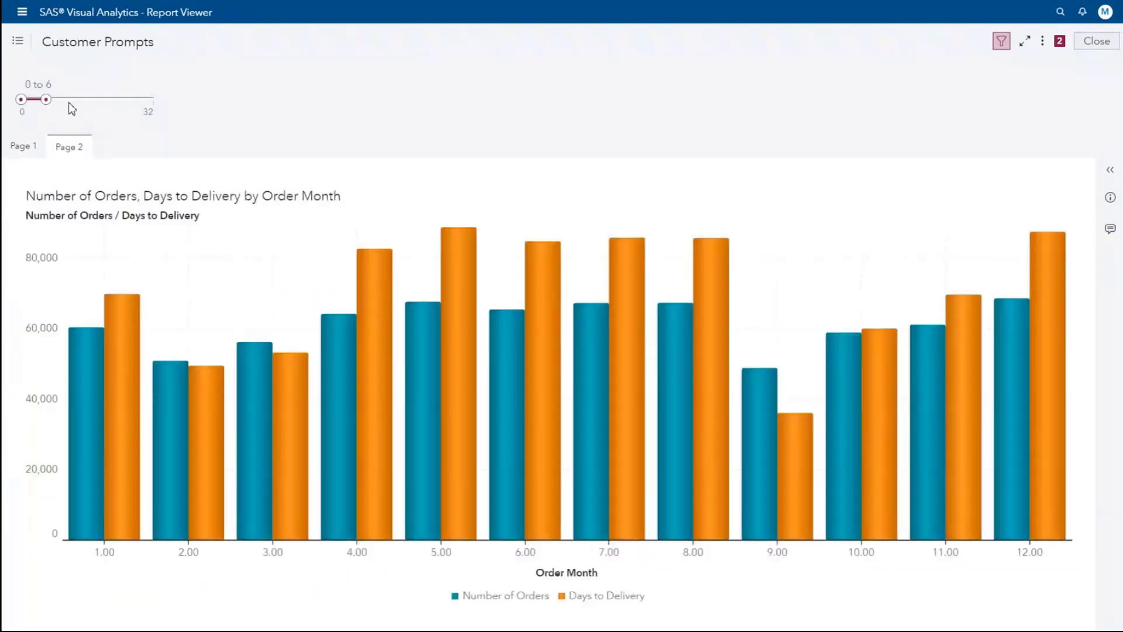
drag(68, 103, 130, 101)
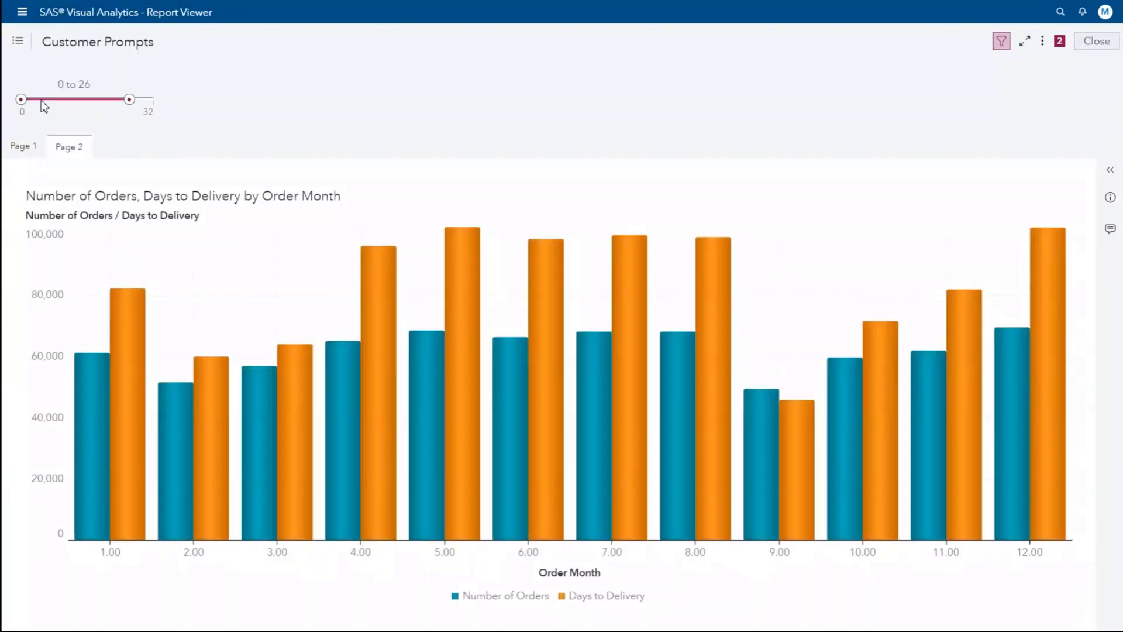
drag(129, 100, 50, 107)
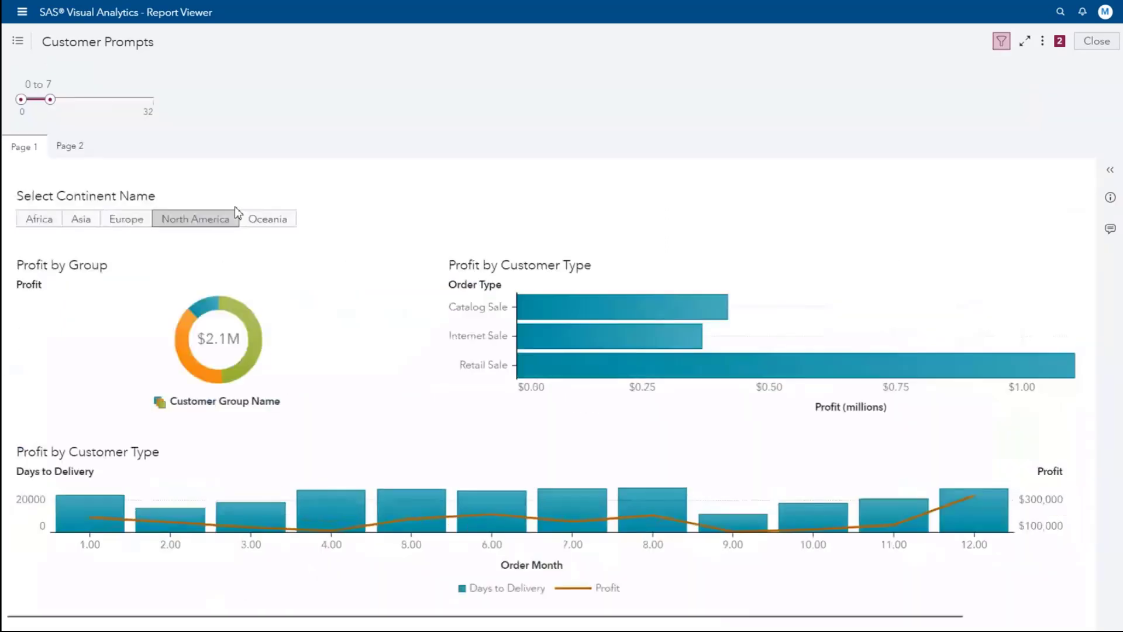
Step: Hide and redisplay the report's prompts, and view the report in full screen before restoring the normal view
click(1002, 42)
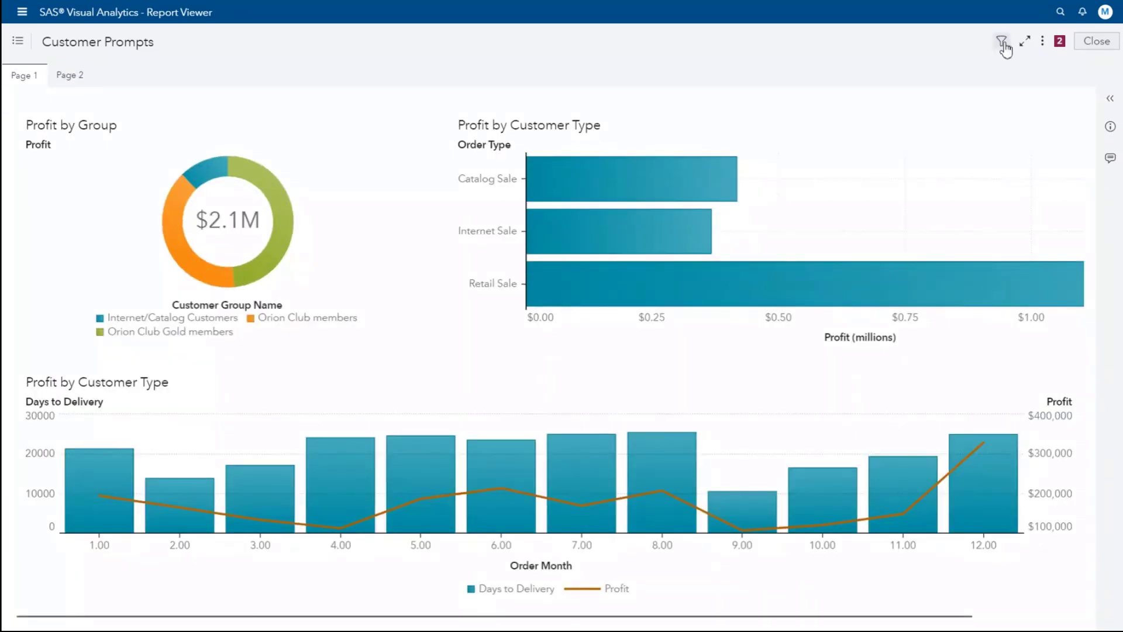
click(1003, 42)
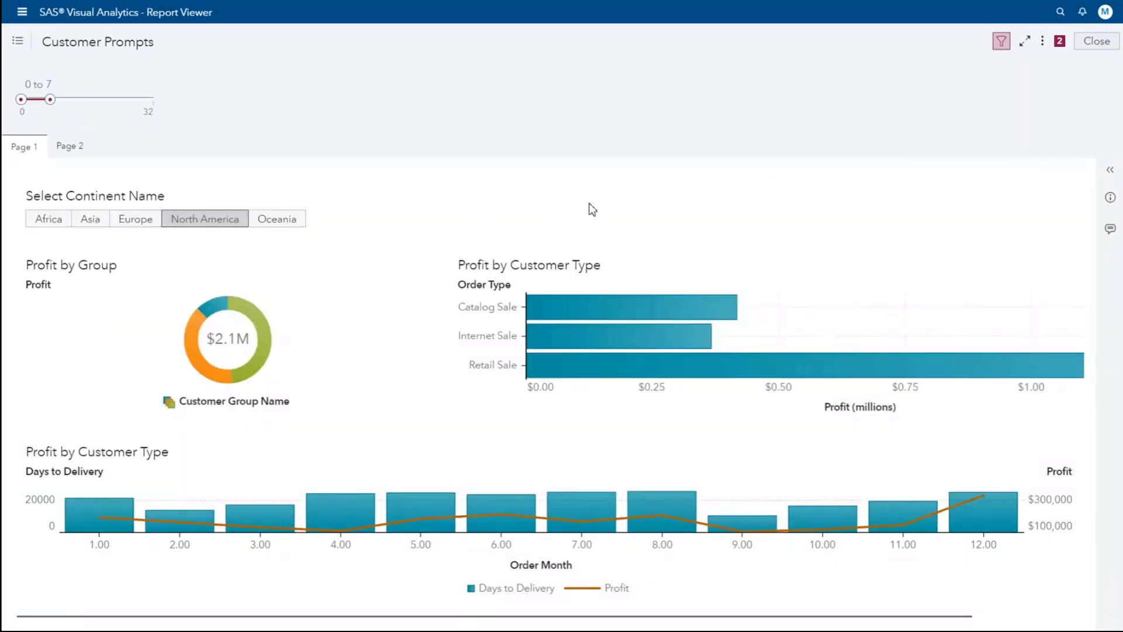
click(230, 351)
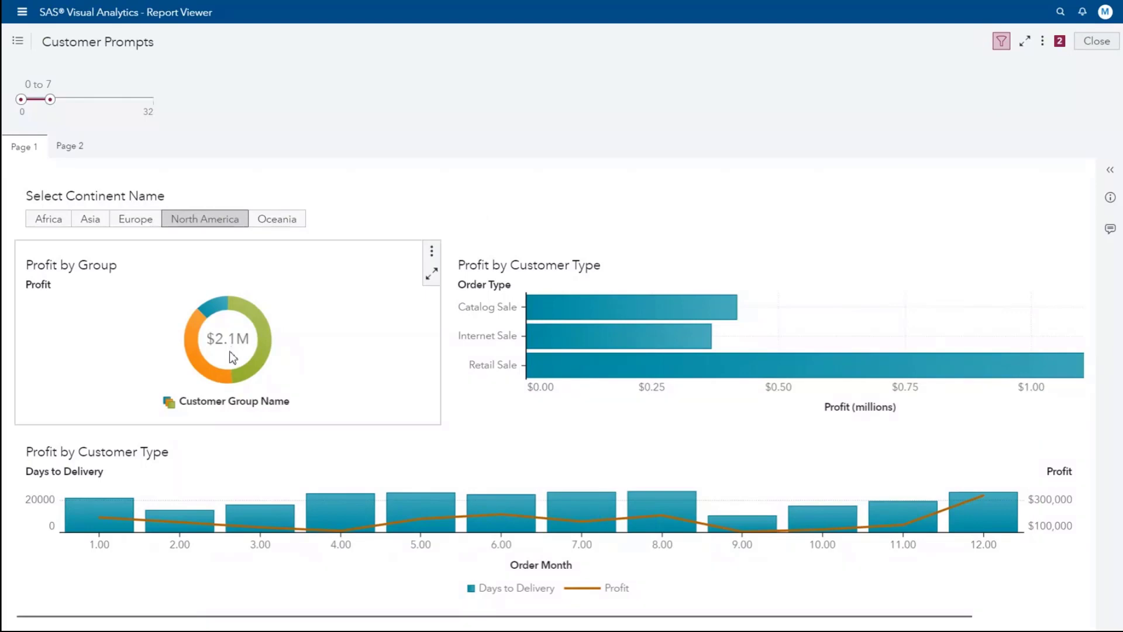
click(1025, 41)
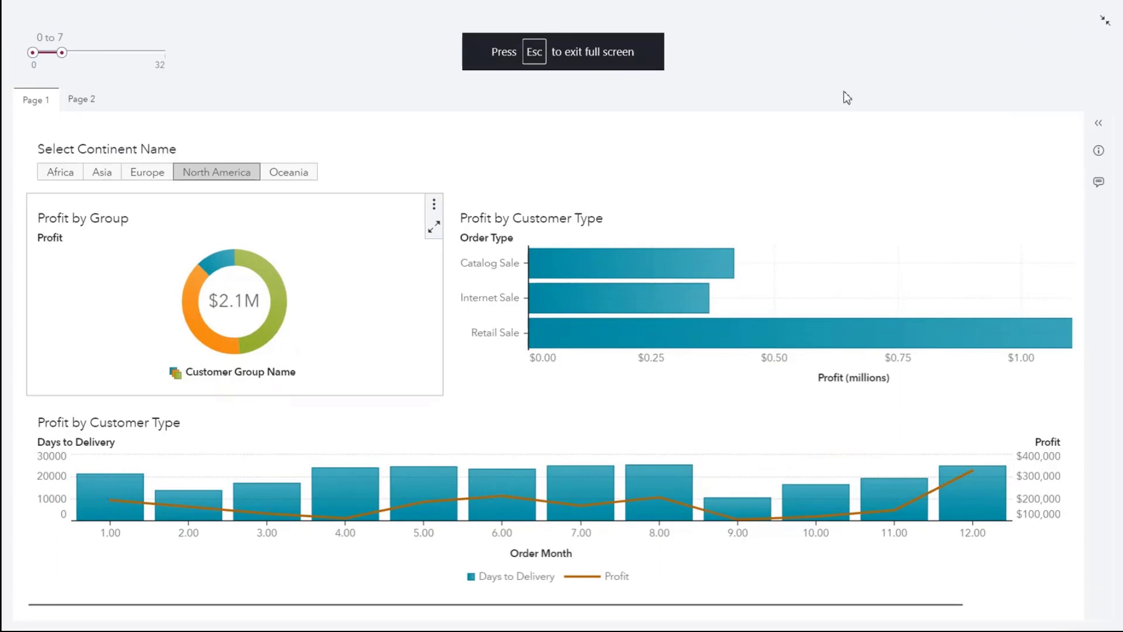
click(1105, 21)
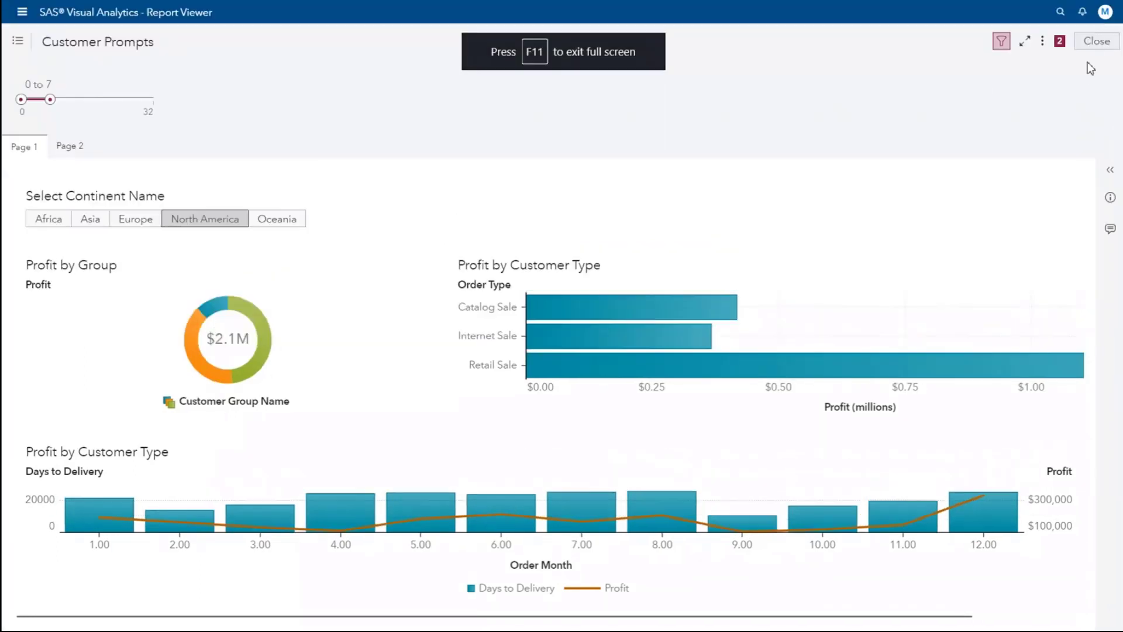
Step: Leave the viewed report and return to editing Customer Prompts in the report designer
mouse_move(159, 324)
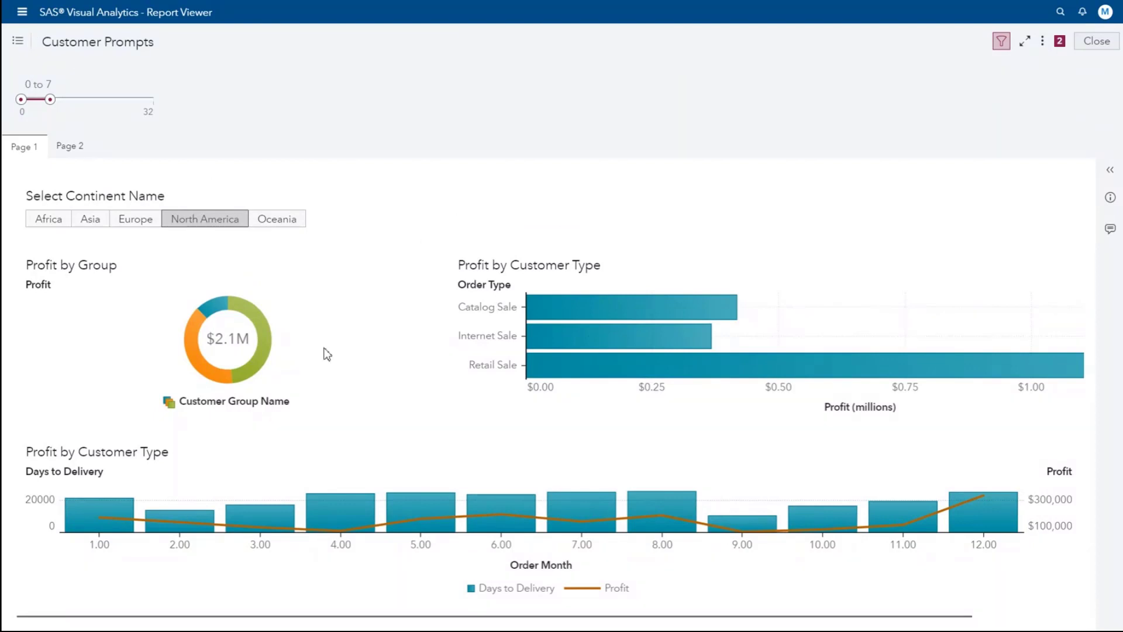
click(18, 40)
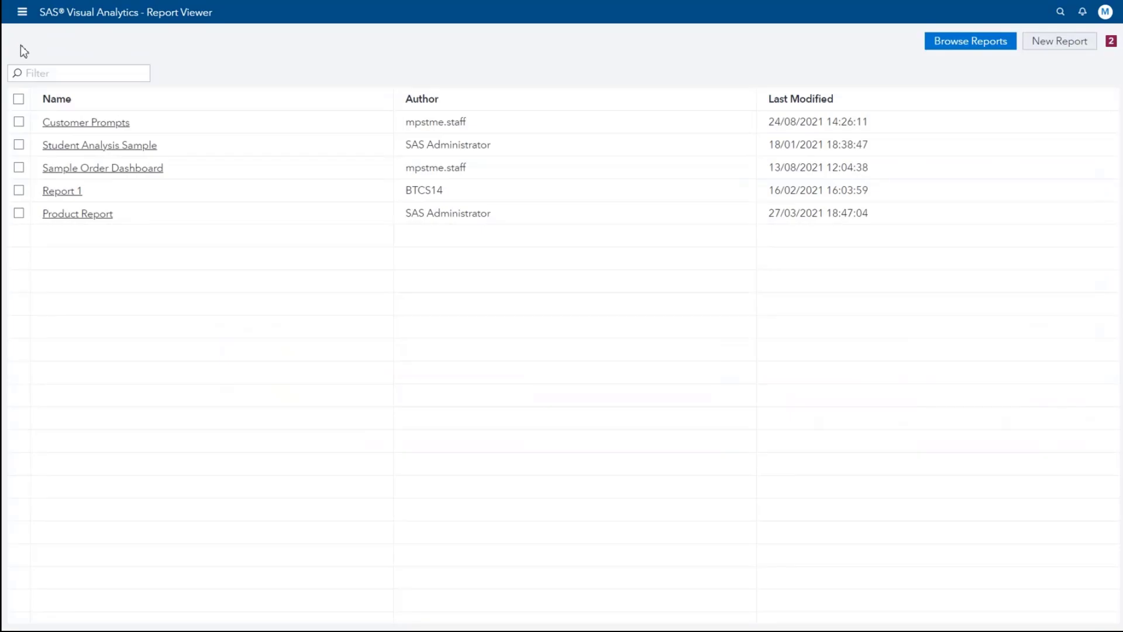
click(23, 12)
click(48, 133)
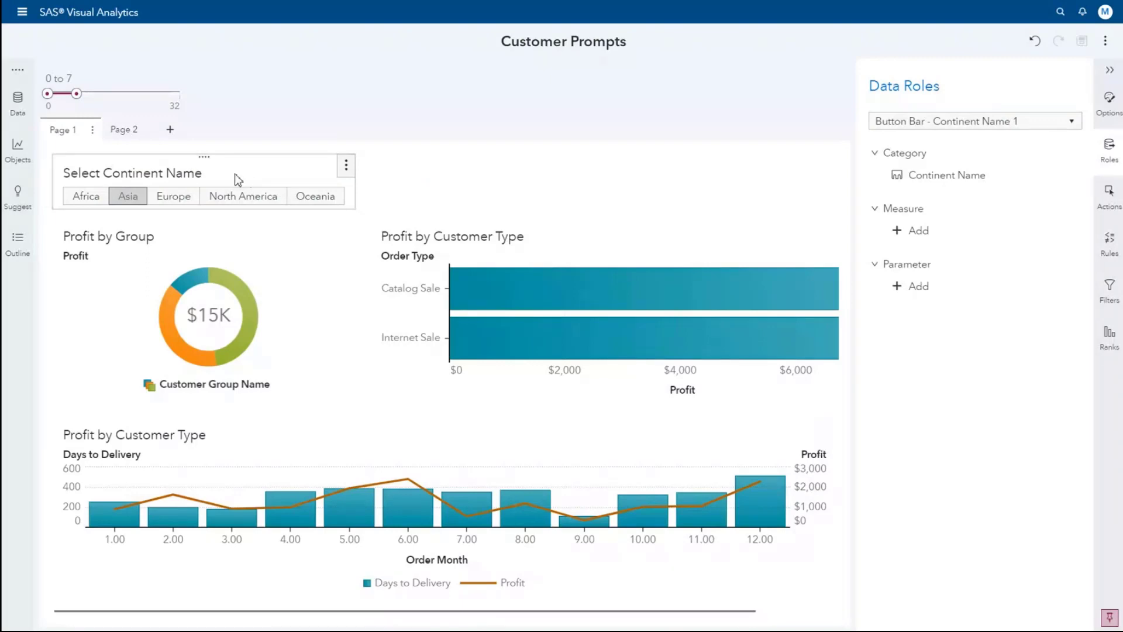
Step: Examine the action settings of the continent button bar and of the Profit by Customer Type bar chart
click(1112, 202)
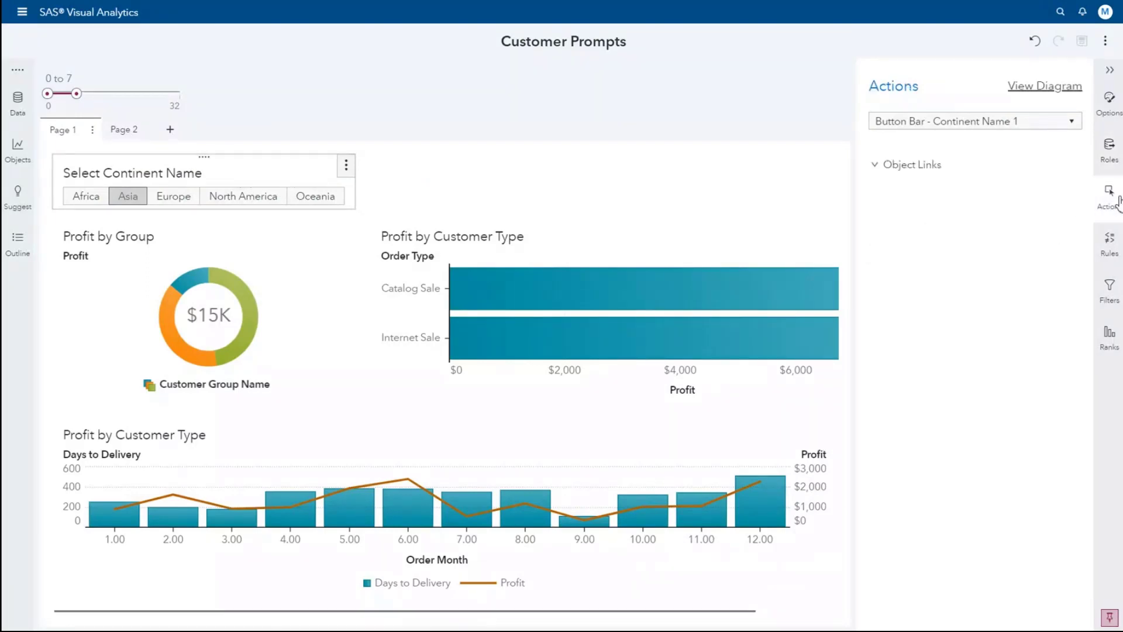
click(875, 167)
click(619, 221)
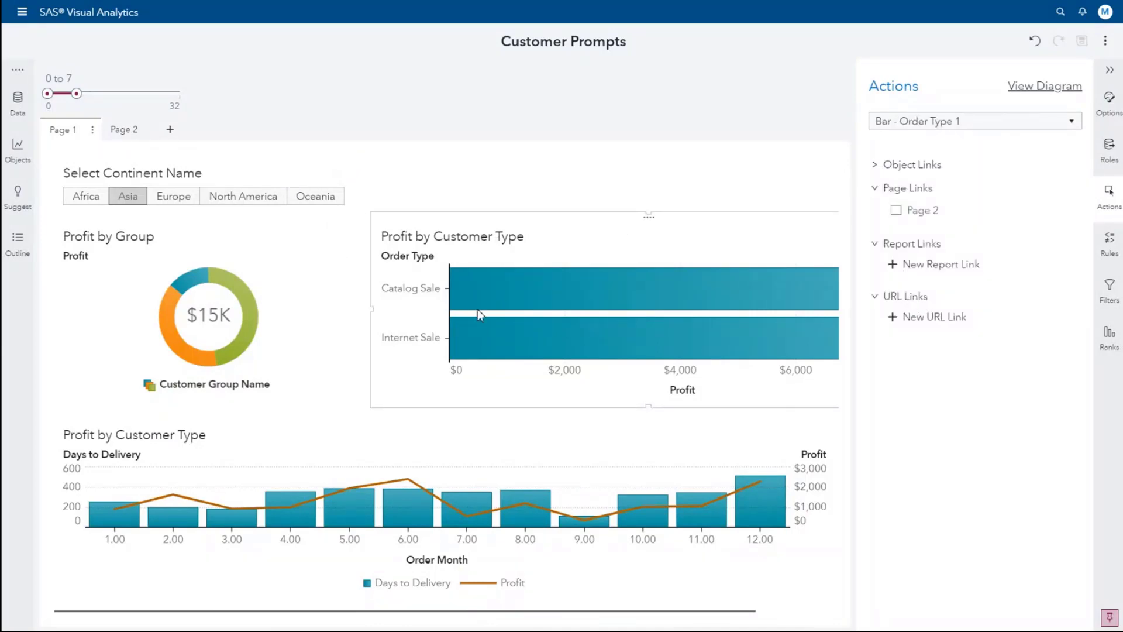
mouse_move(567, 311)
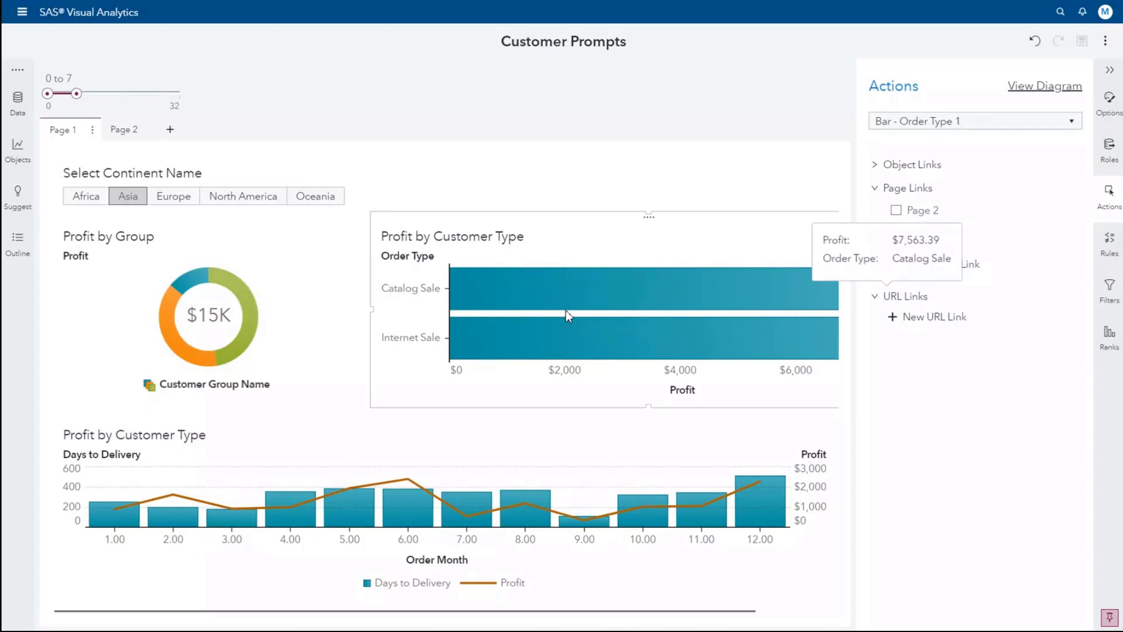
Step: Delete the continent button bar from Page 1 and the Days to Delivery slider from the report prompt area
click(180, 176)
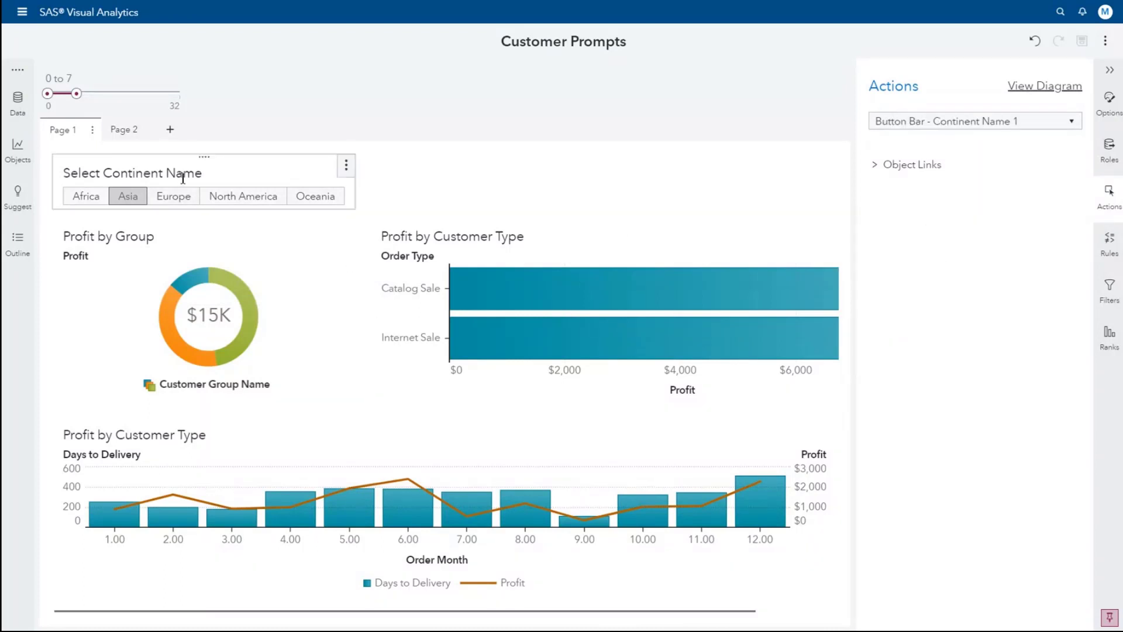
click(344, 173)
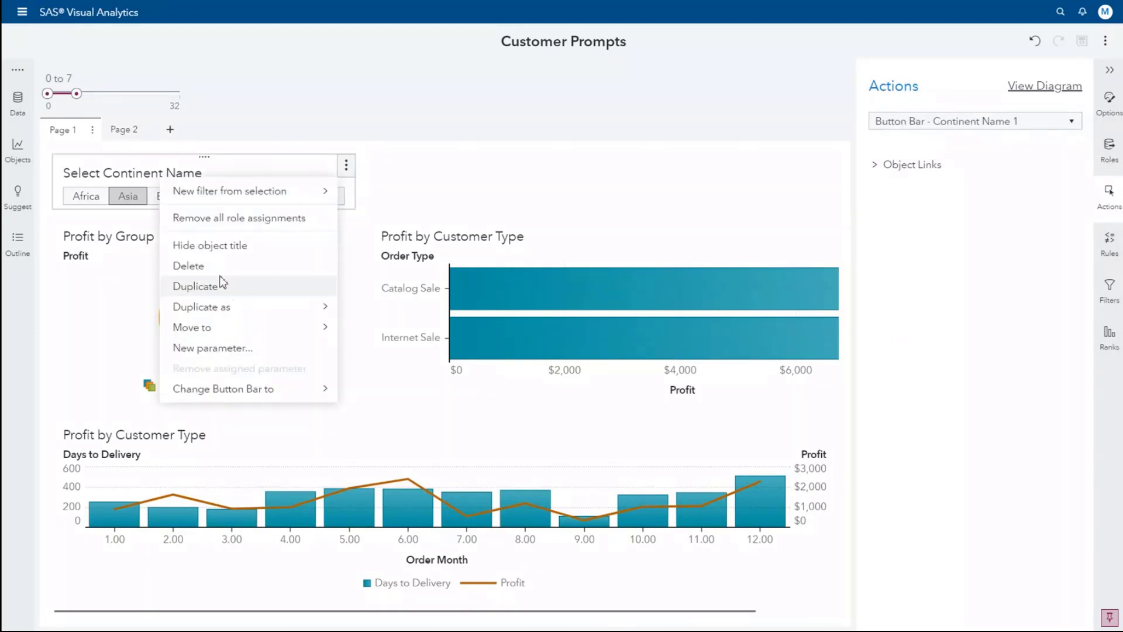
key(Escape)
key(Delete)
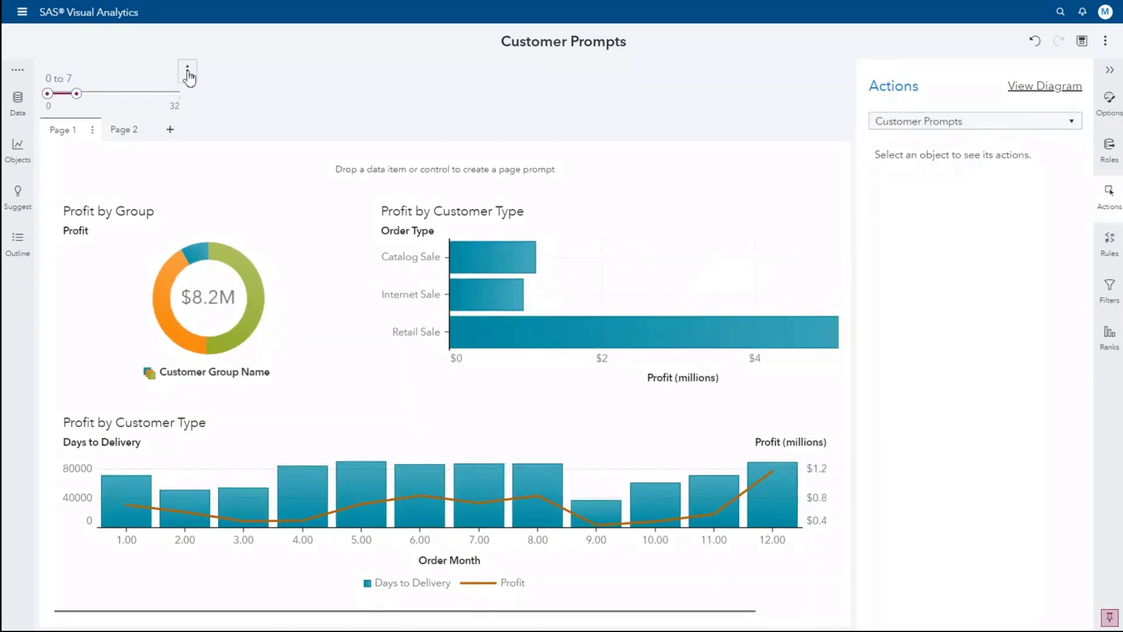
click(187, 71)
click(223, 144)
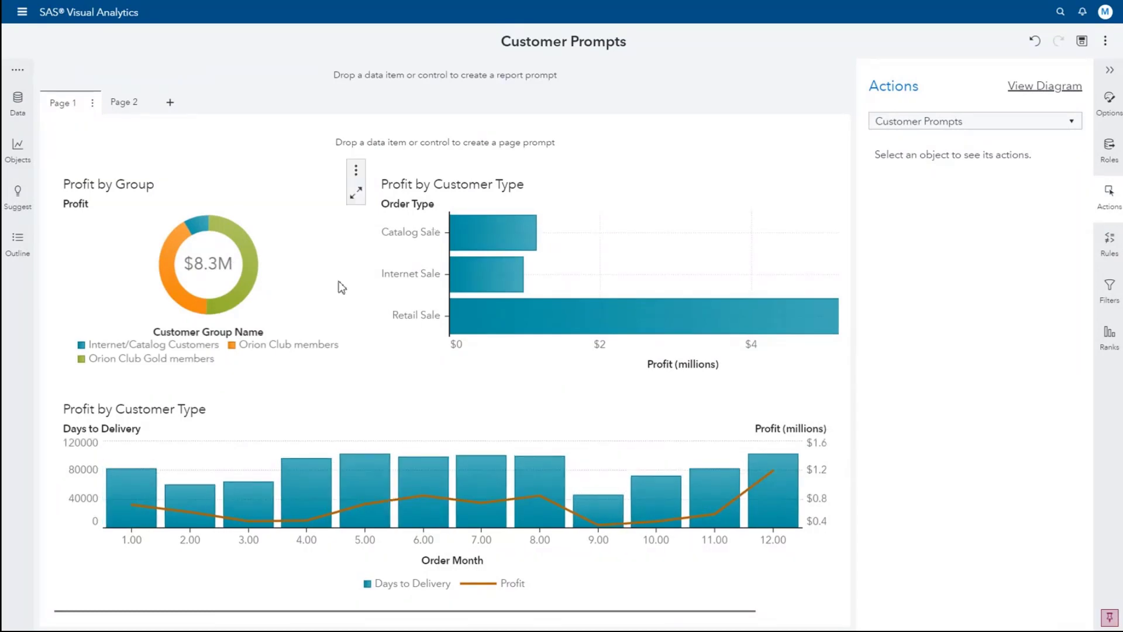
Step: Link the Order Type bar chart as a filter to Profit by Group and the Order Month dual axis bar-line chart
click(515, 280)
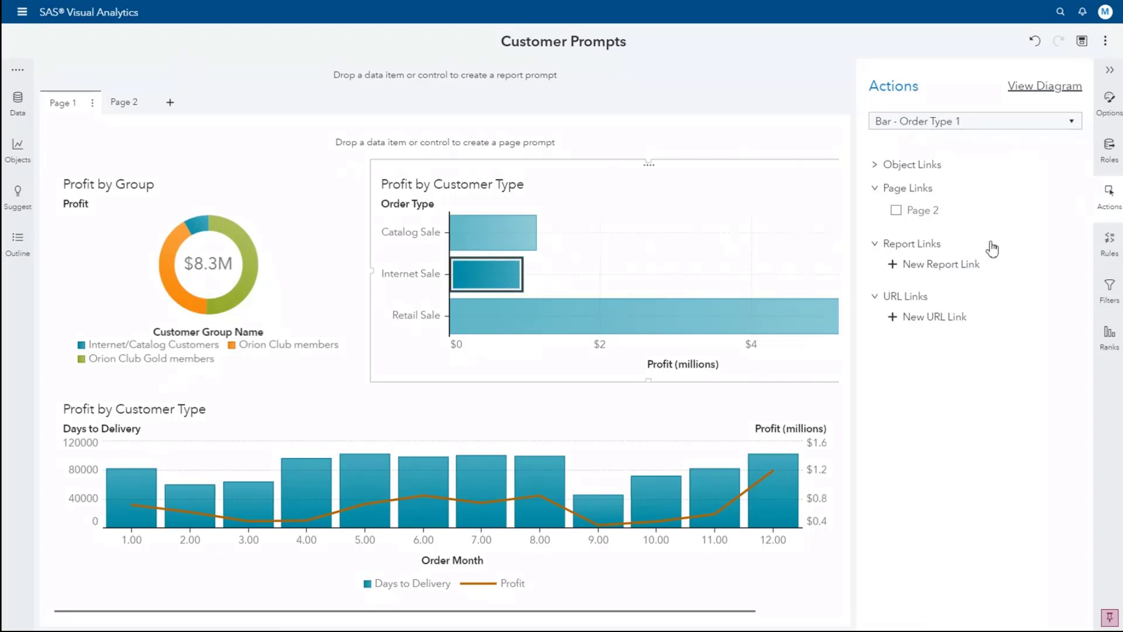
click(876, 169)
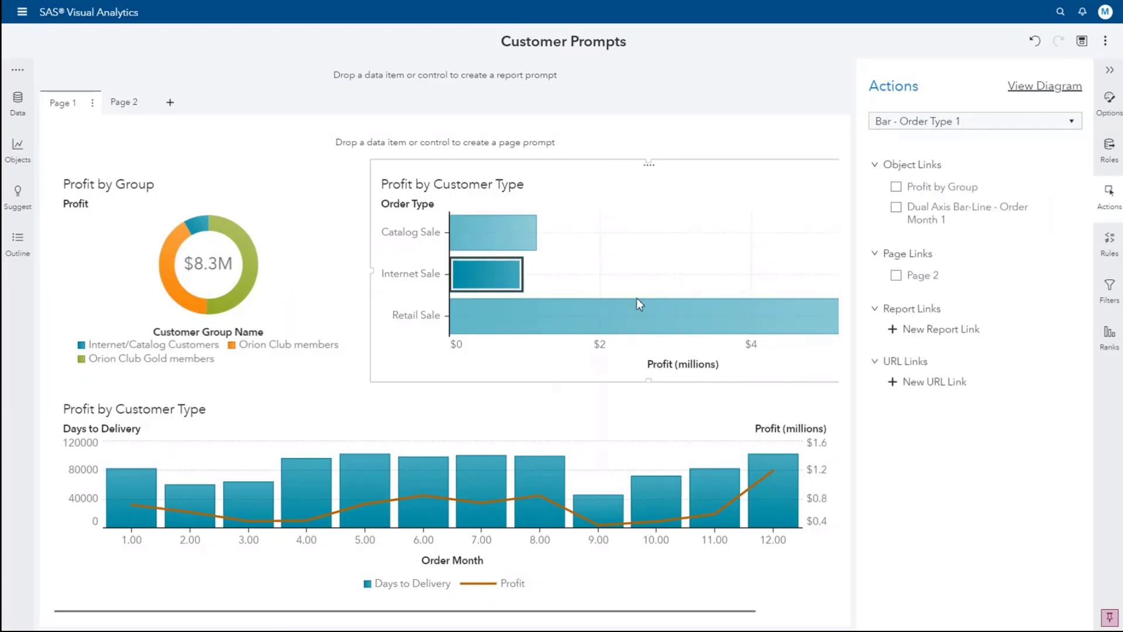
mouse_move(496, 272)
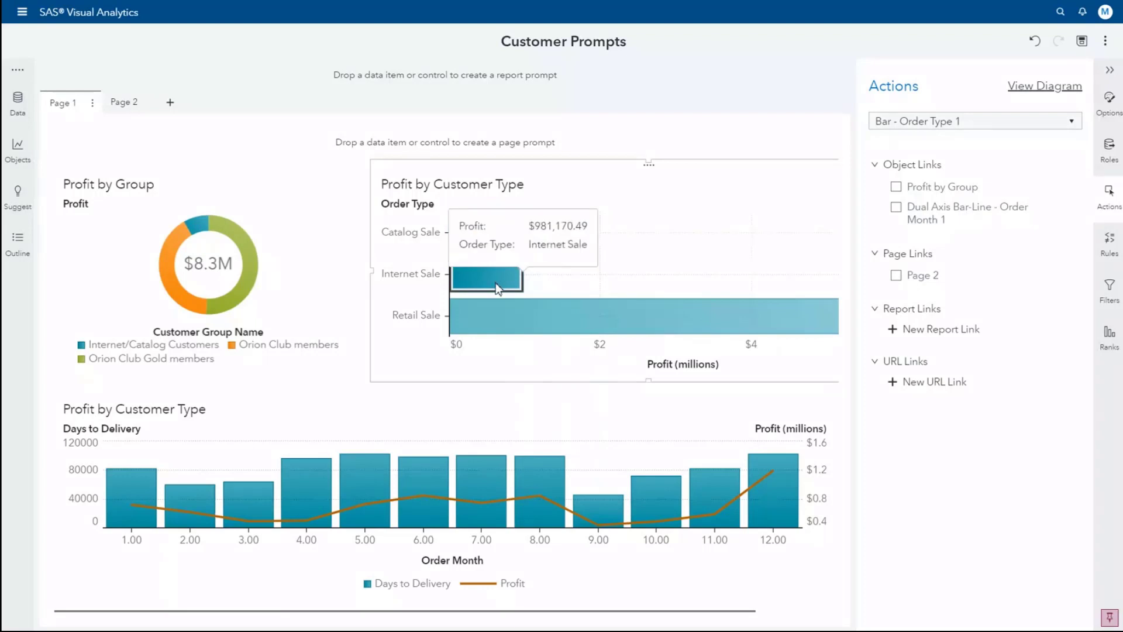
click(896, 188)
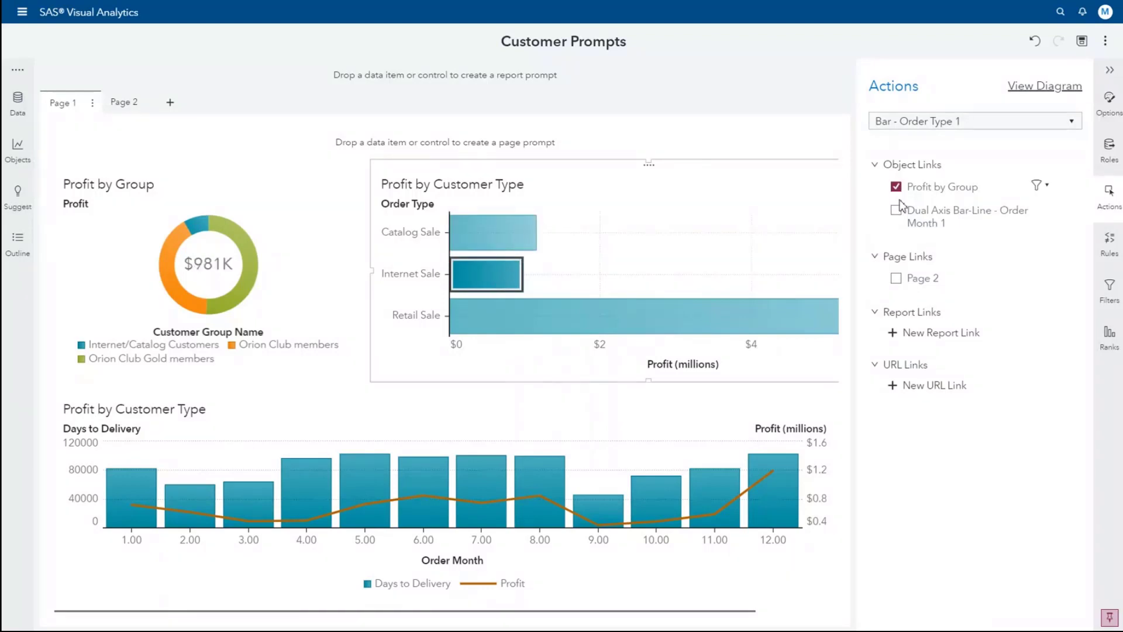
click(896, 210)
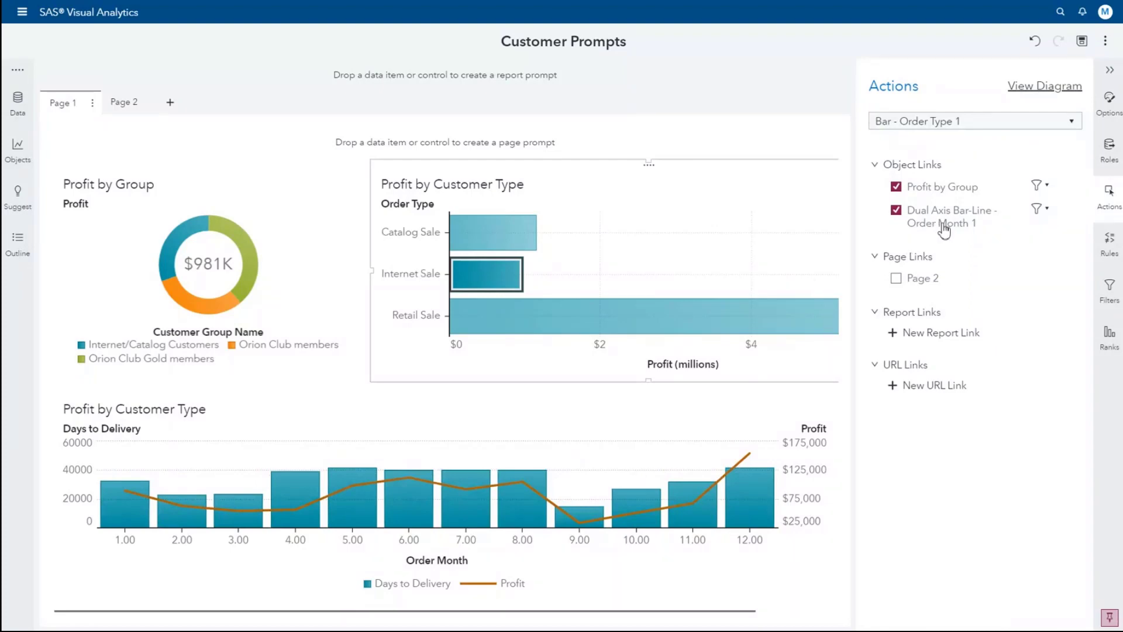
Step: Test the filter links by selecting Catalog Sale, Internet Sale and Retail Sale in turn in the Order Type bar chart
click(1045, 187)
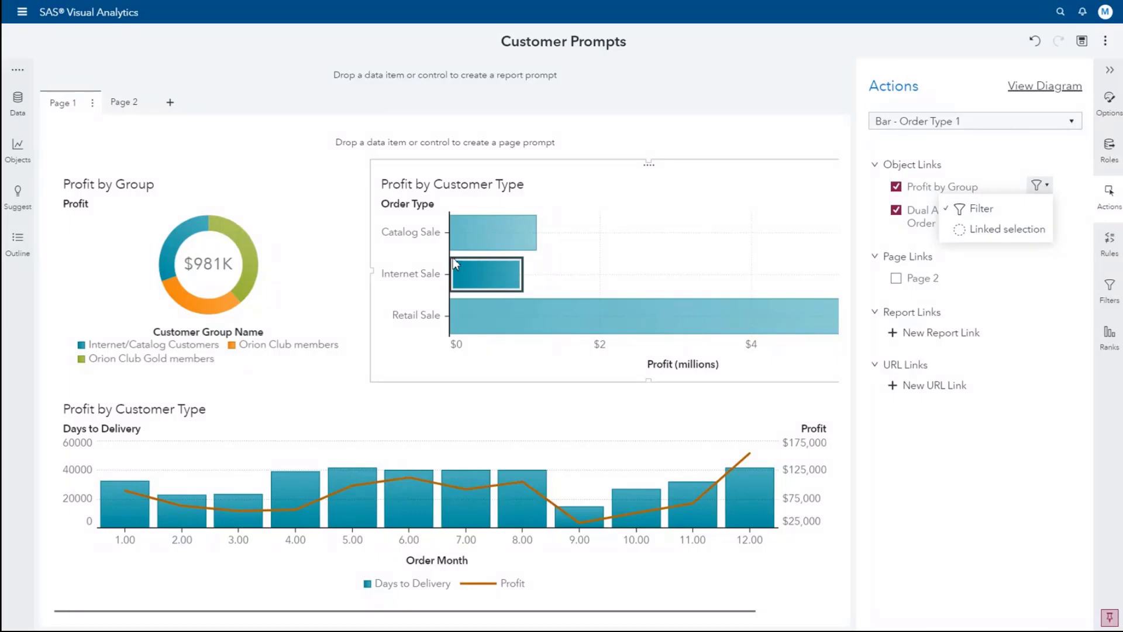
click(479, 233)
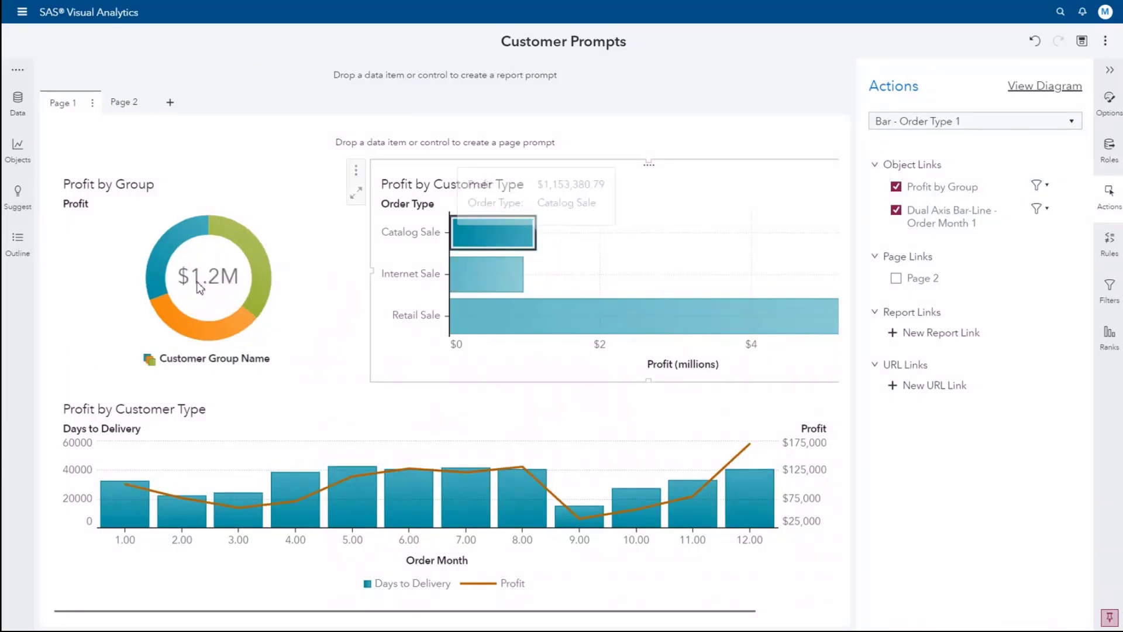
click(486, 273)
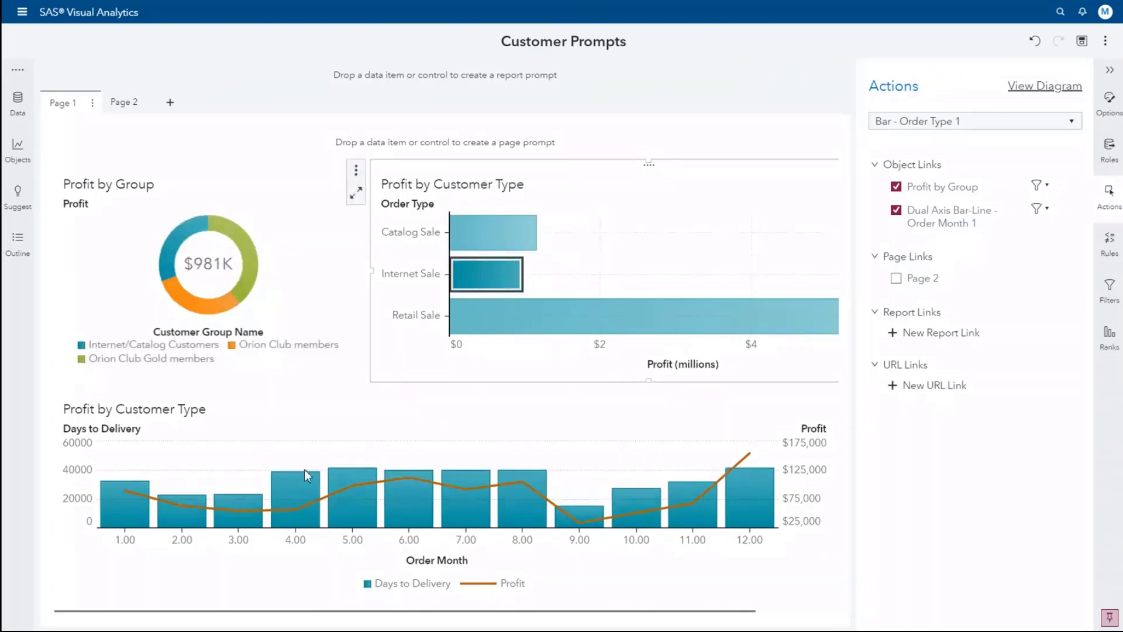
click(522, 316)
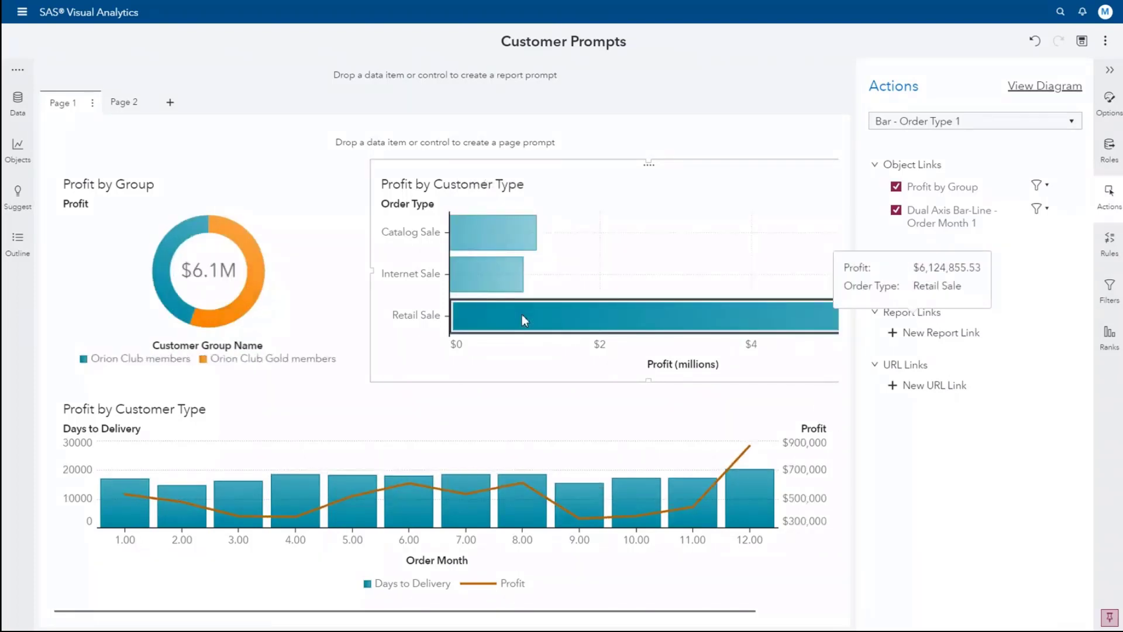
Step: Change the Order Type chart's link to Profit by Group to Linked selection and test it with Internet Sale
click(895, 186)
click(896, 186)
click(1047, 187)
click(1005, 224)
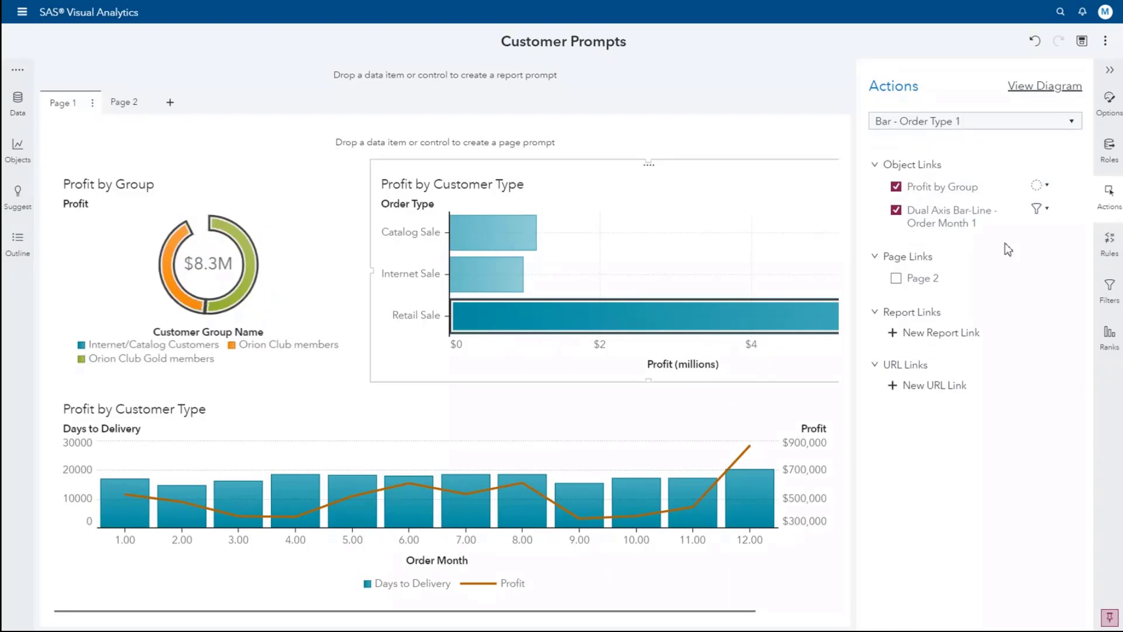
click(493, 287)
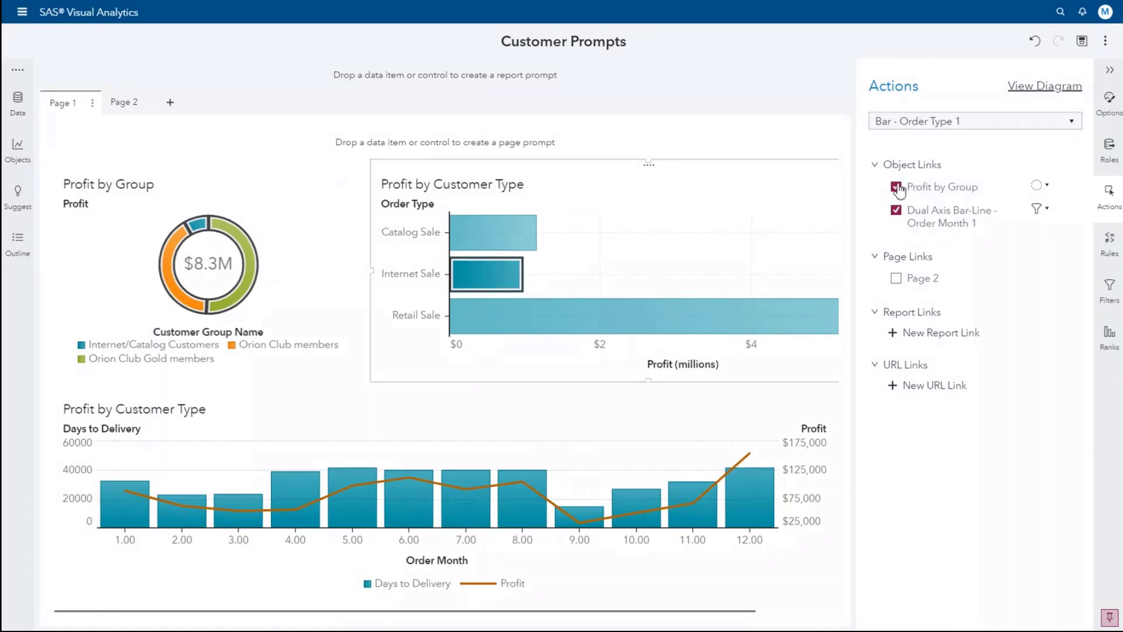
Step: Set the link to the Order Month dual axis chart to Linked selection and the Profit by Group link to Filter
click(1044, 209)
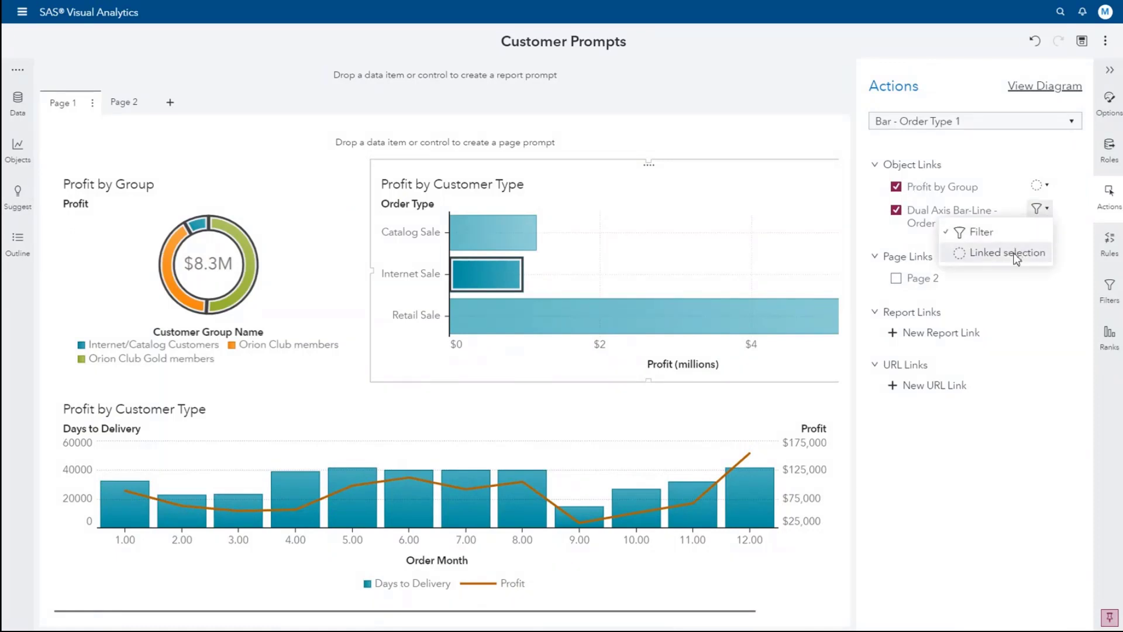
click(1017, 253)
click(1042, 186)
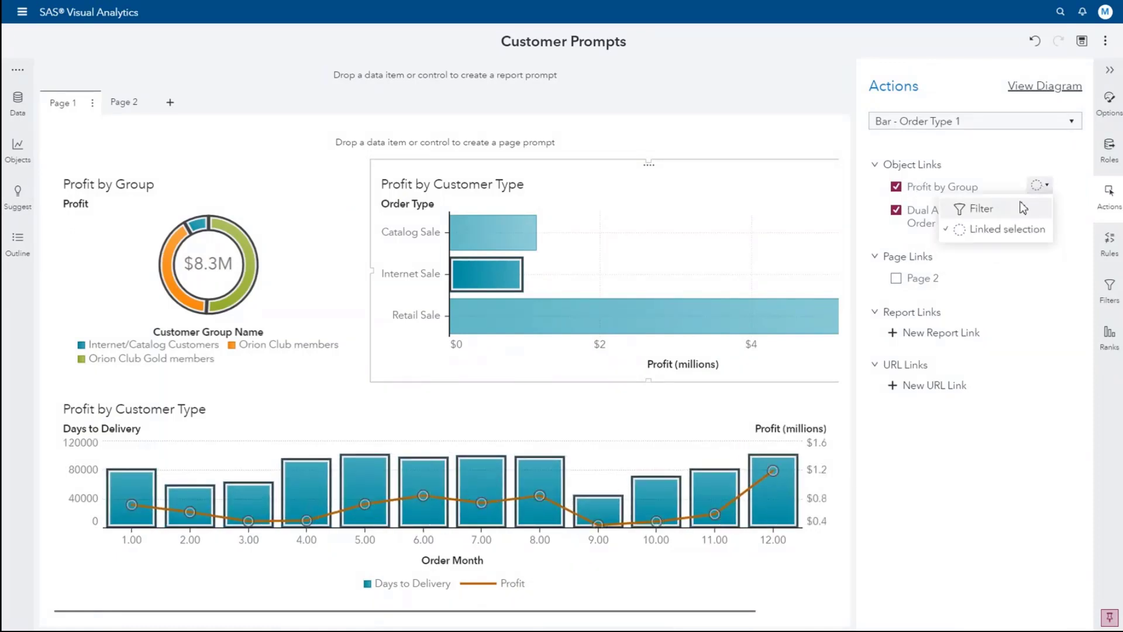
click(983, 209)
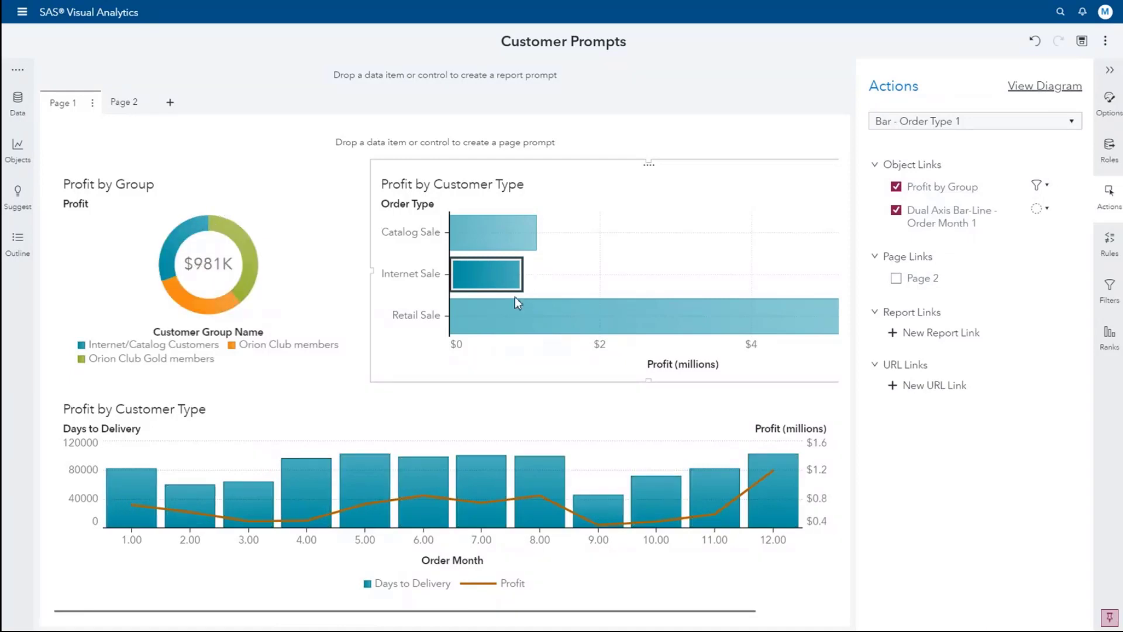
Step: Test the mixed link types by selecting the Retail Sale, Internet Sale and Catalog Sale bars in turn
click(515, 298)
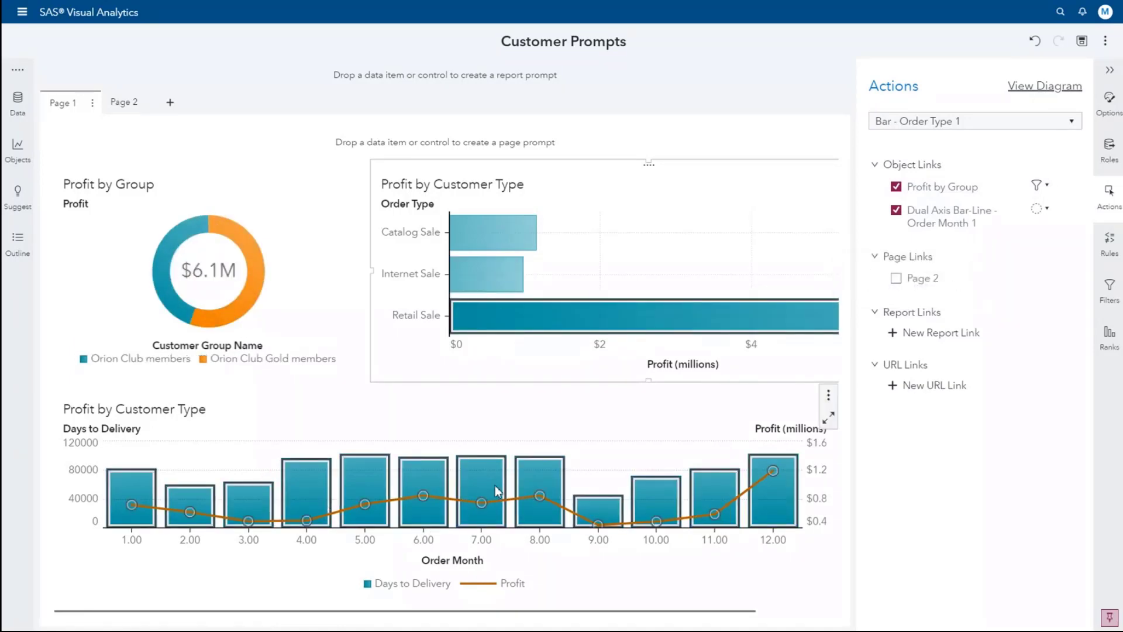
click(476, 269)
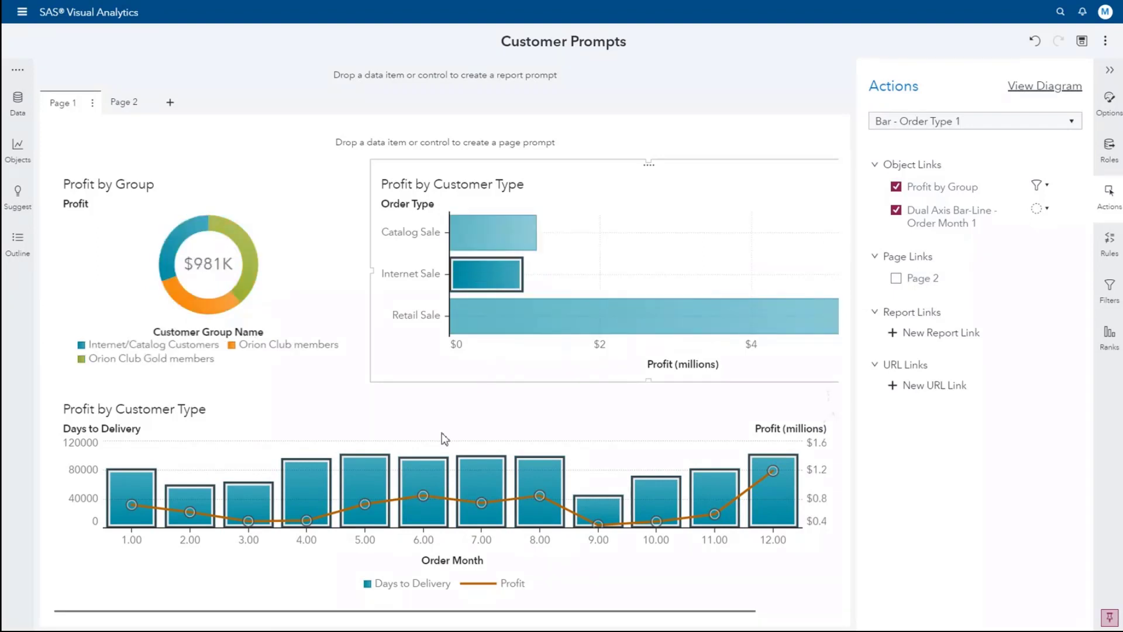
click(478, 235)
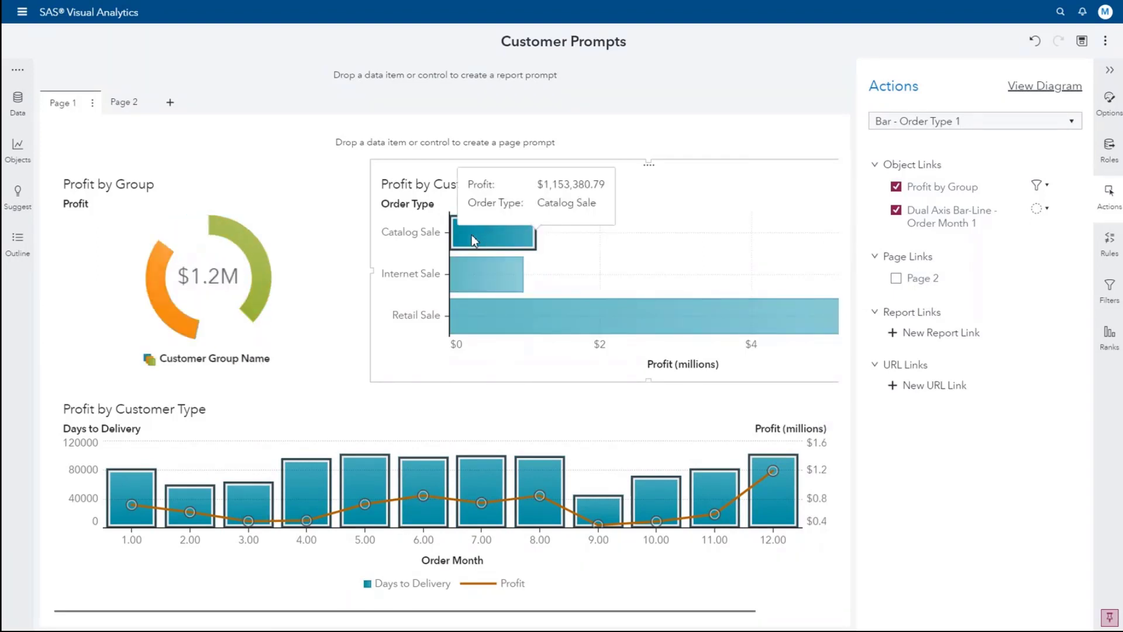
Step: Set the Order Type chart's link to the Order Month dual axis chart back to Filter
click(1046, 209)
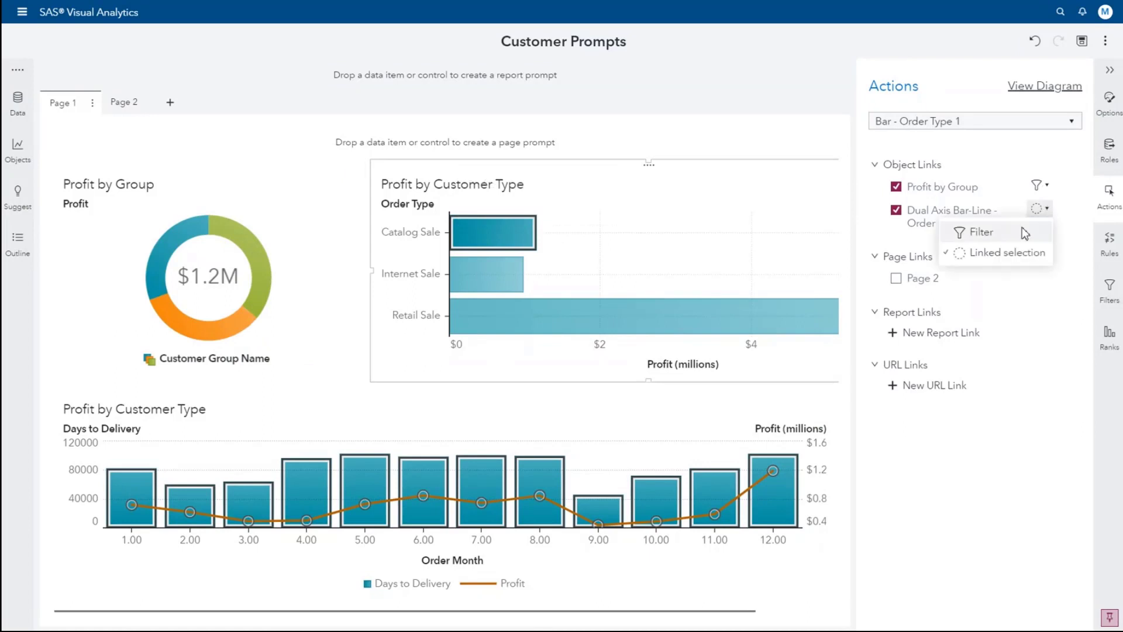
click(1009, 241)
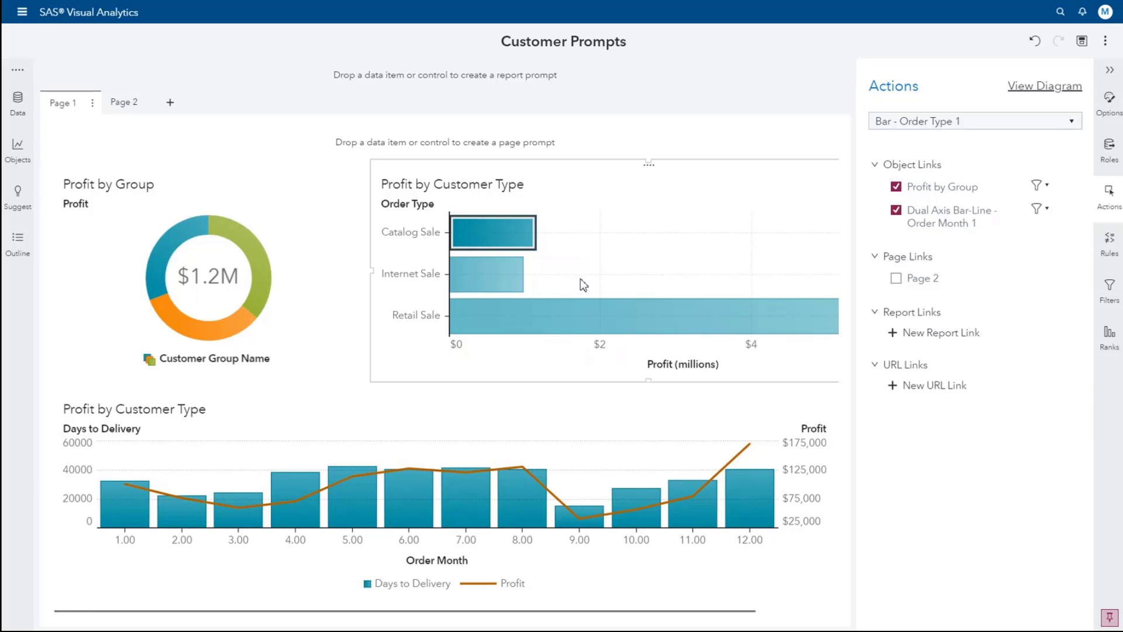
click(1041, 188)
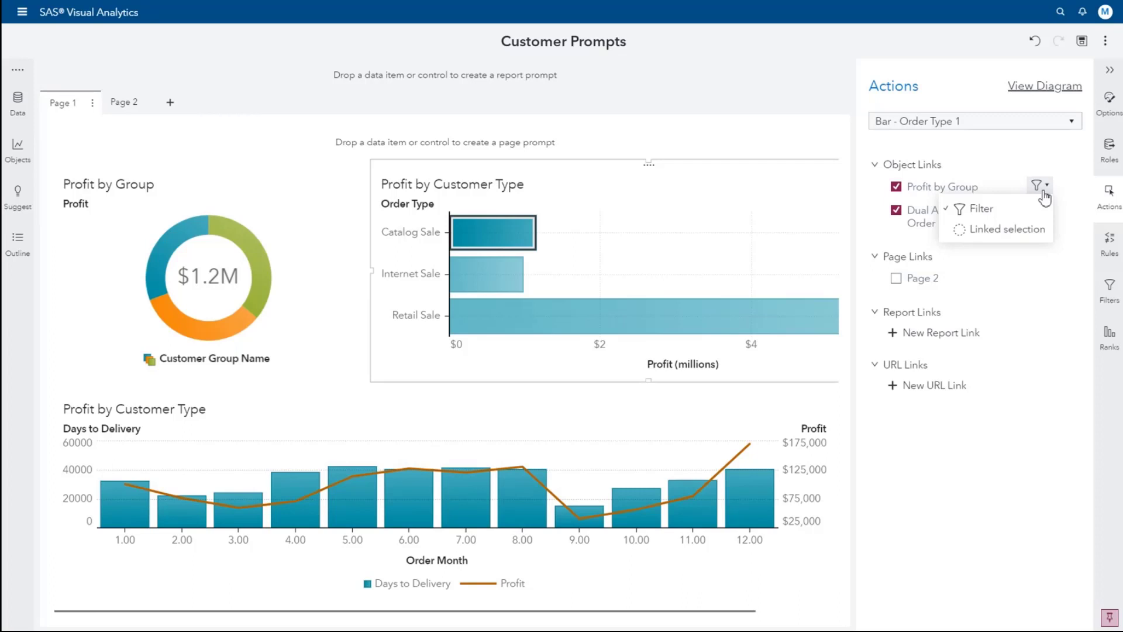
Step: Maximize Profit by Group and the Order Month dual axis chart in turn to view their detail tables, clearing the Order Type selection in between
click(328, 204)
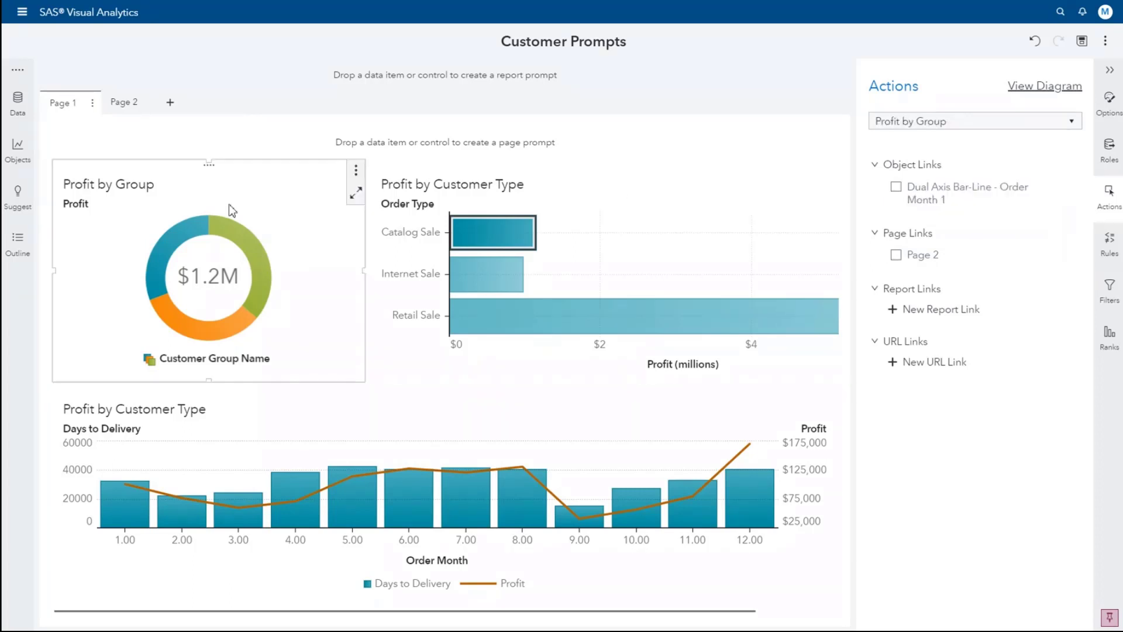
double_click(358, 201)
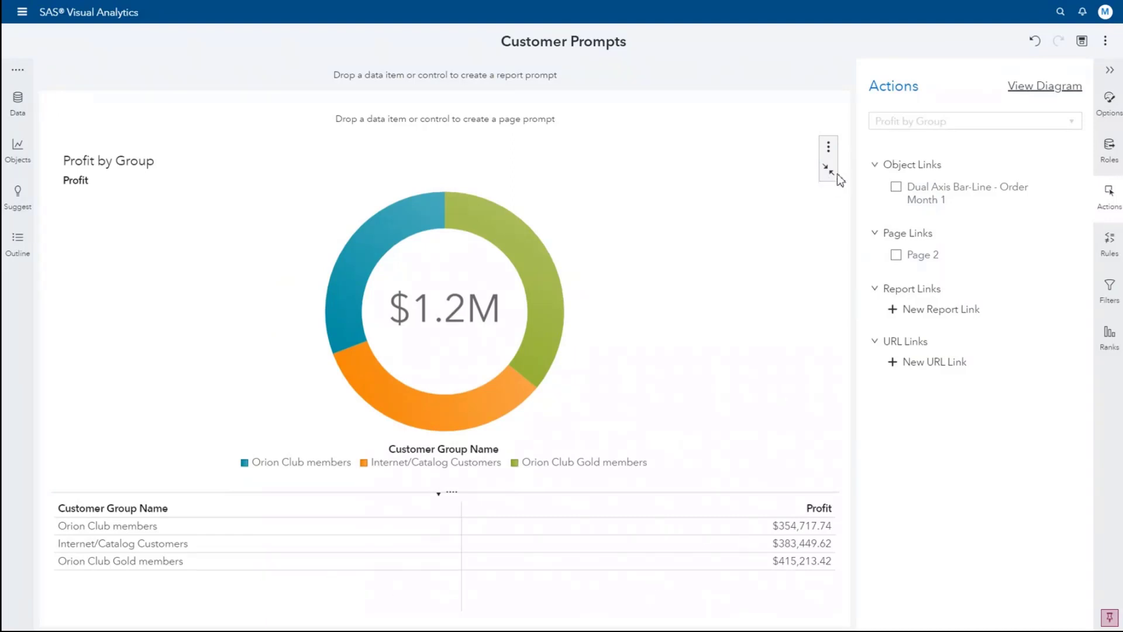
click(829, 170)
click(637, 242)
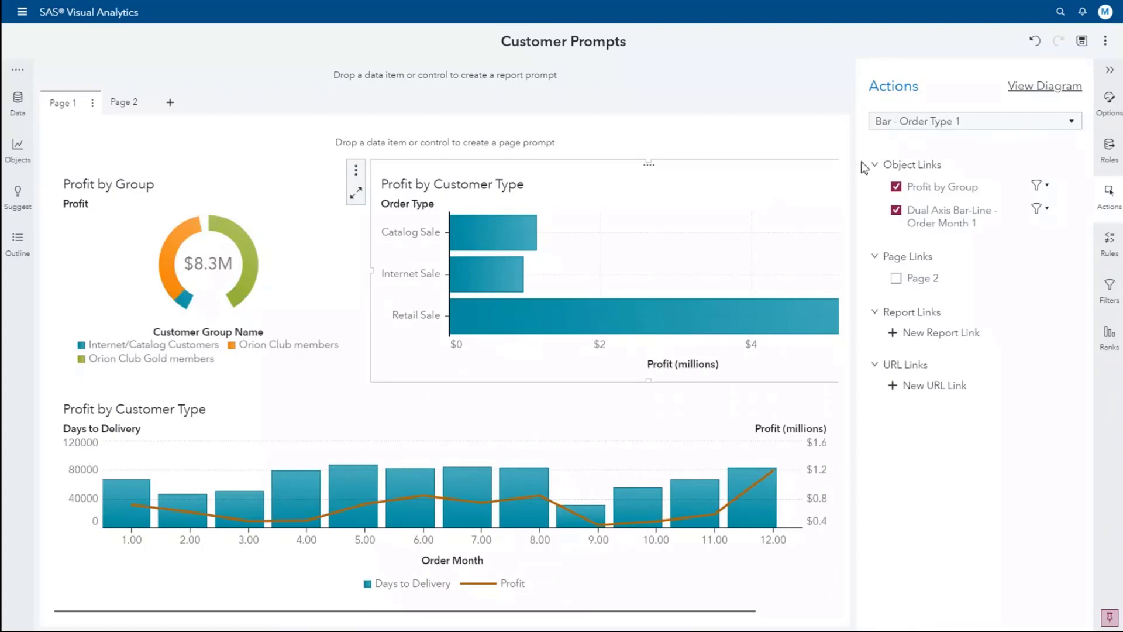
click(830, 423)
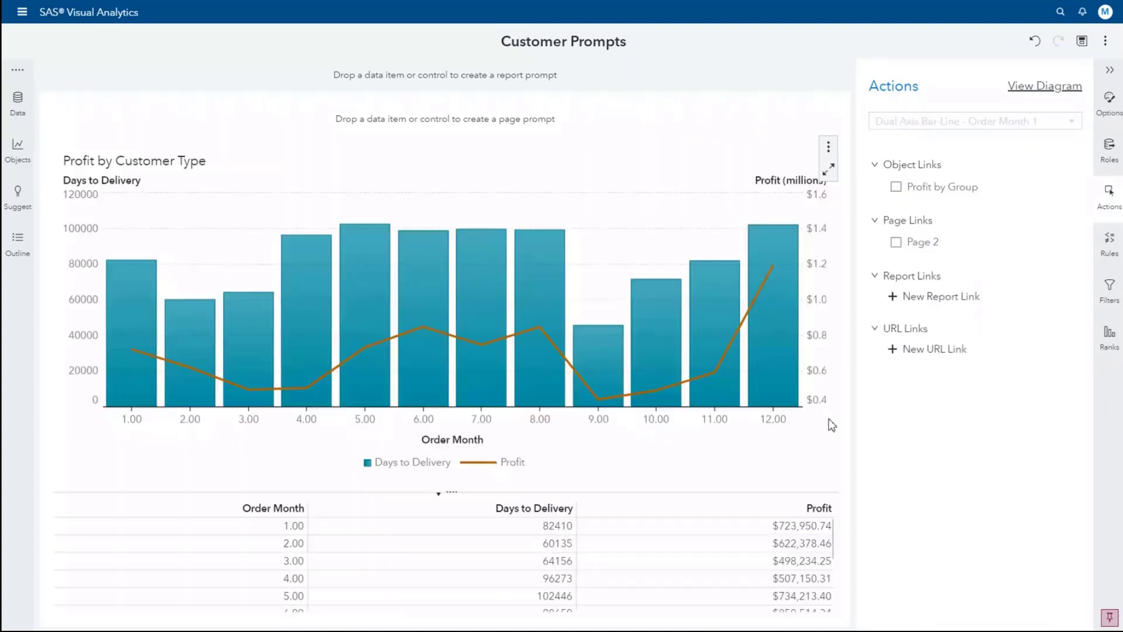
click(829, 171)
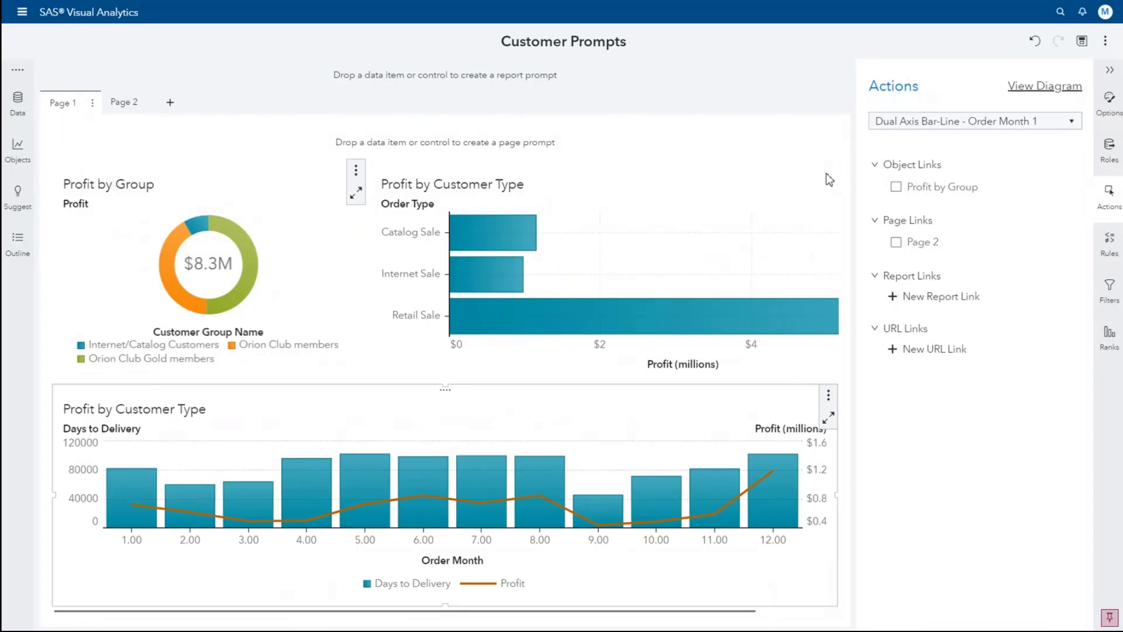
Step: Hide Page 2 in the report and return to Page 1
click(121, 106)
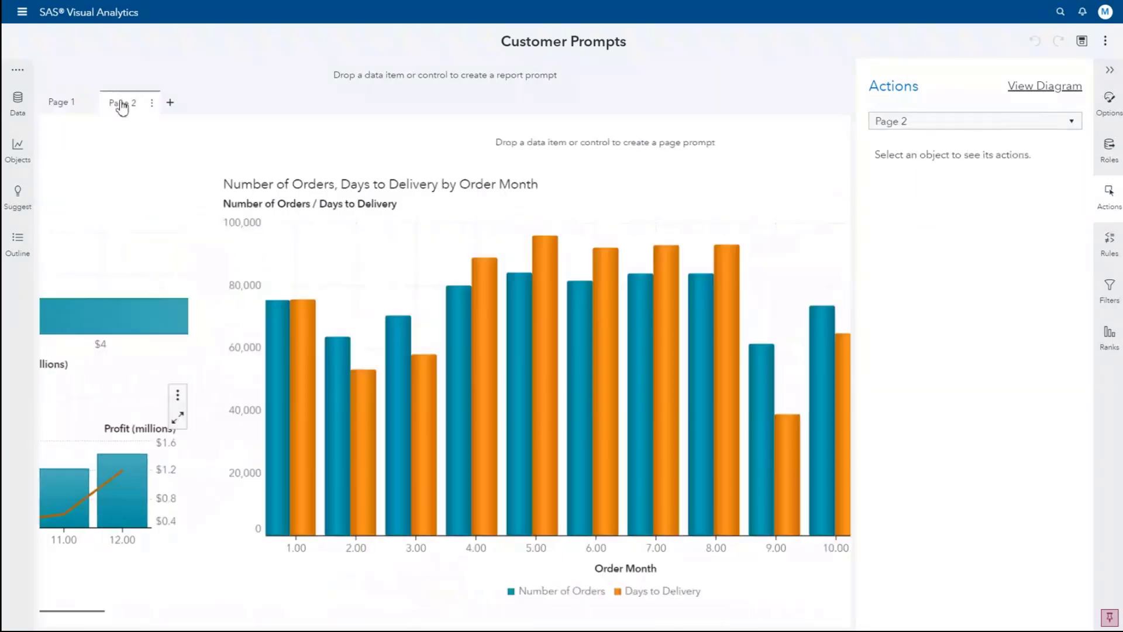
right_click(121, 103)
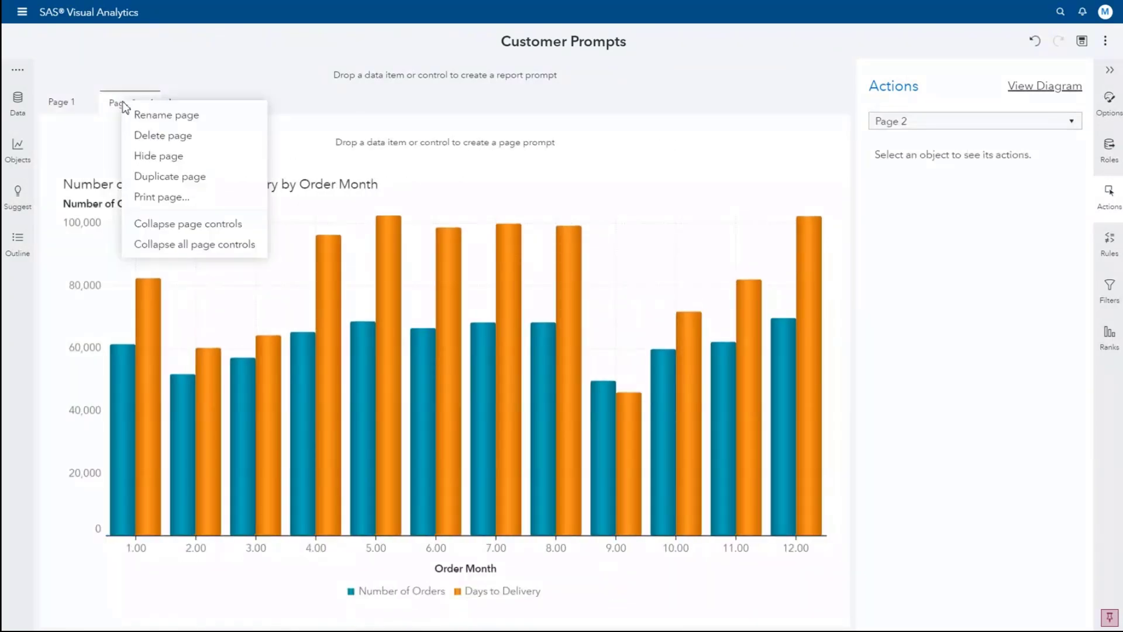
click(157, 156)
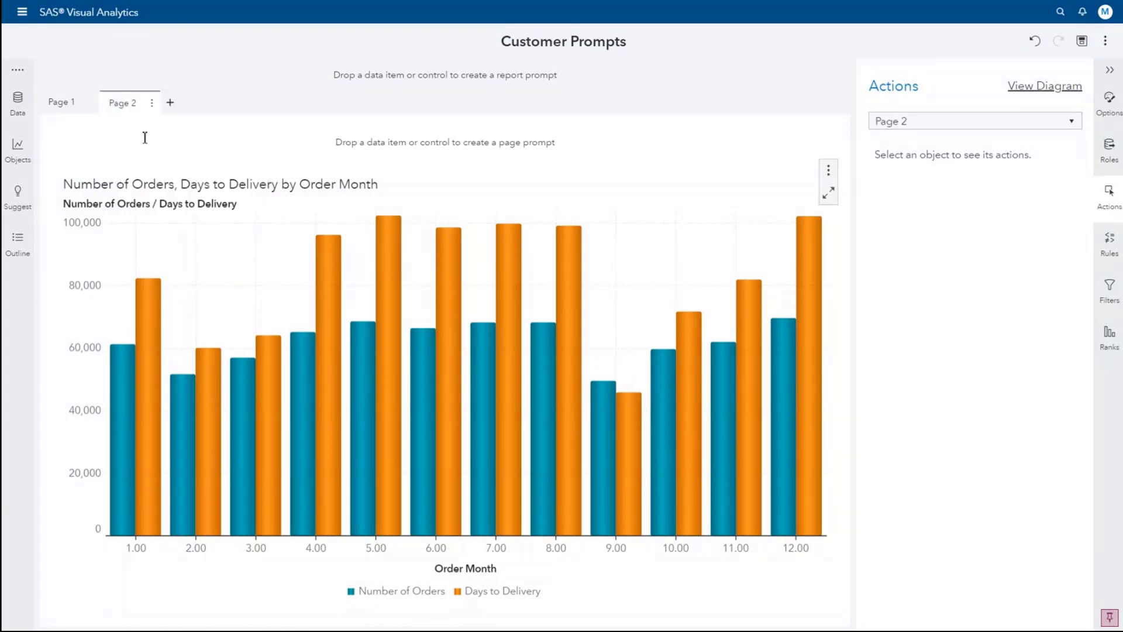
click(66, 106)
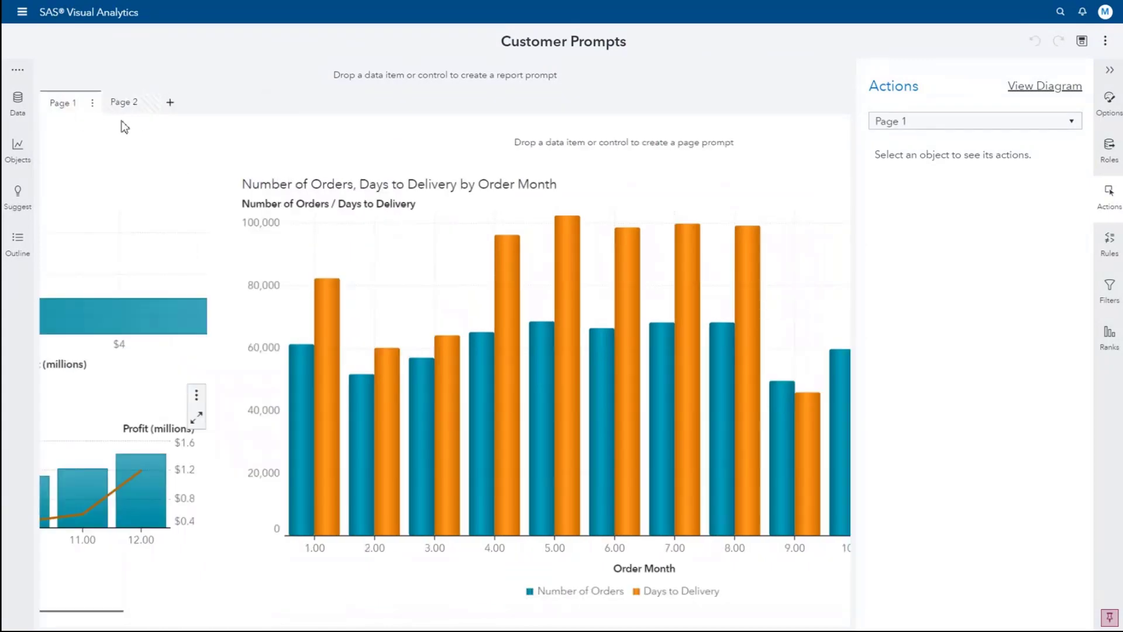
Step: Save Customer Prompts and check its pages in the report viewer, returning to the report builder when done
click(1105, 41)
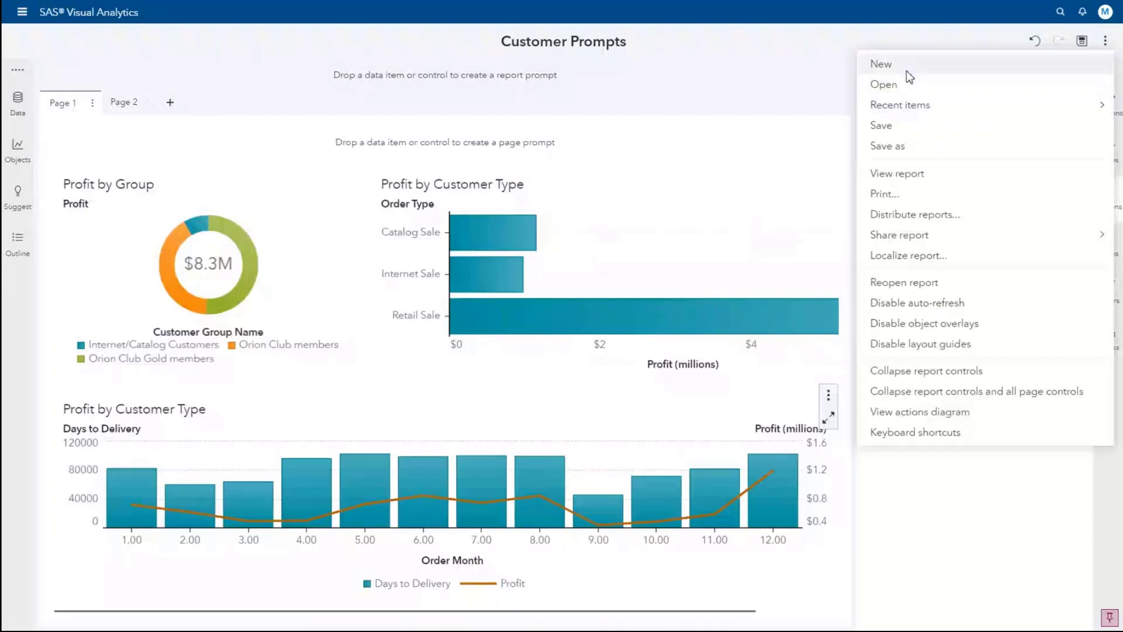
click(910, 175)
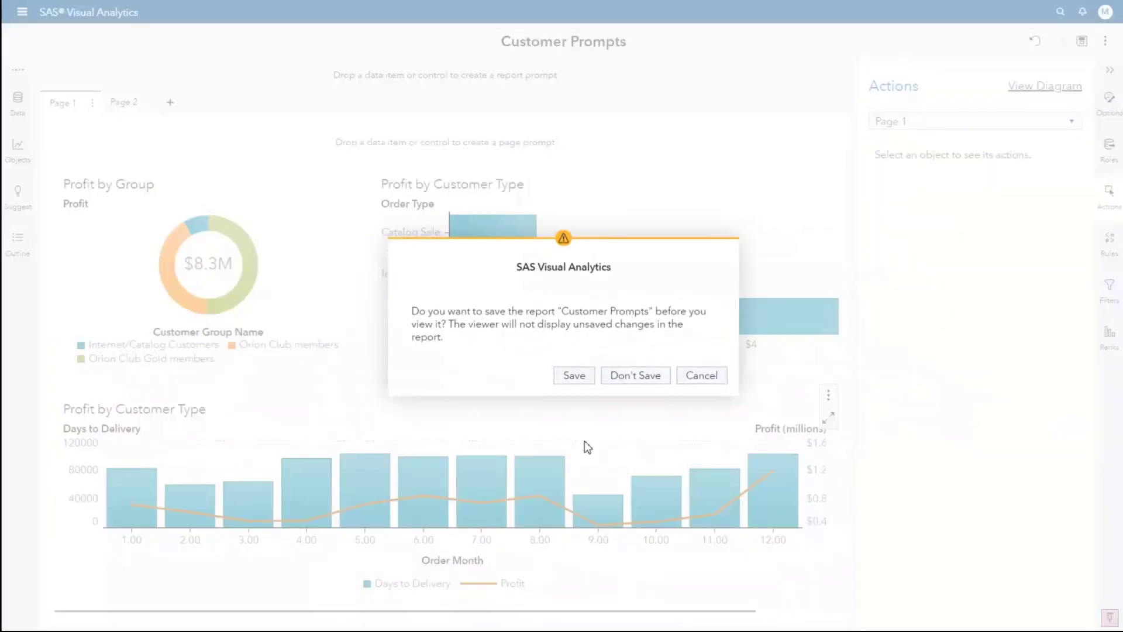
click(577, 377)
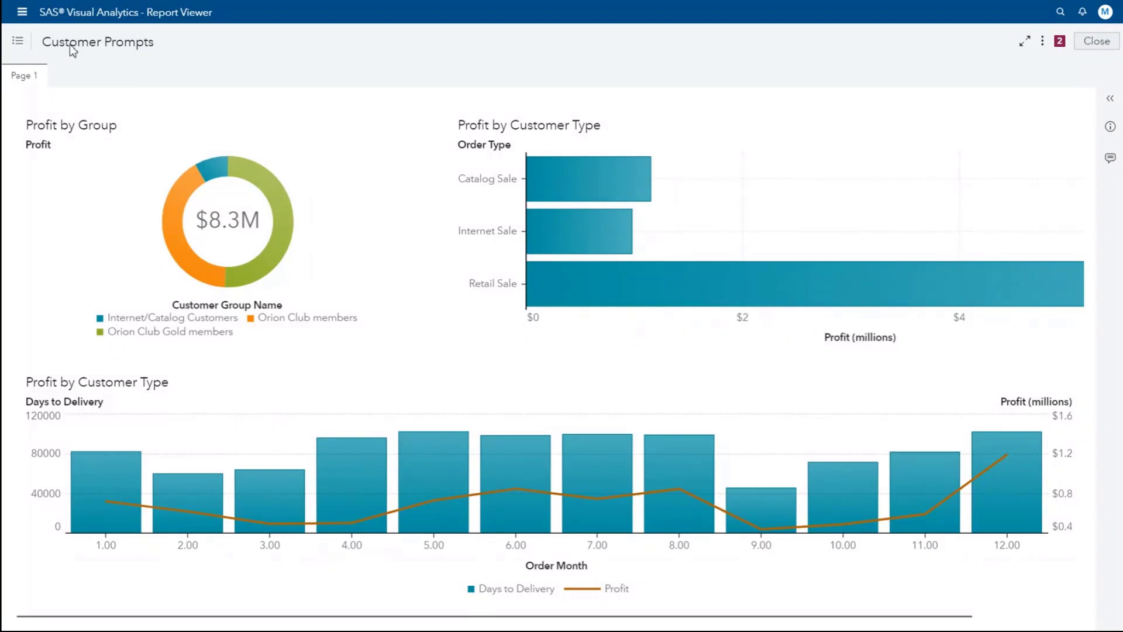
click(24, 13)
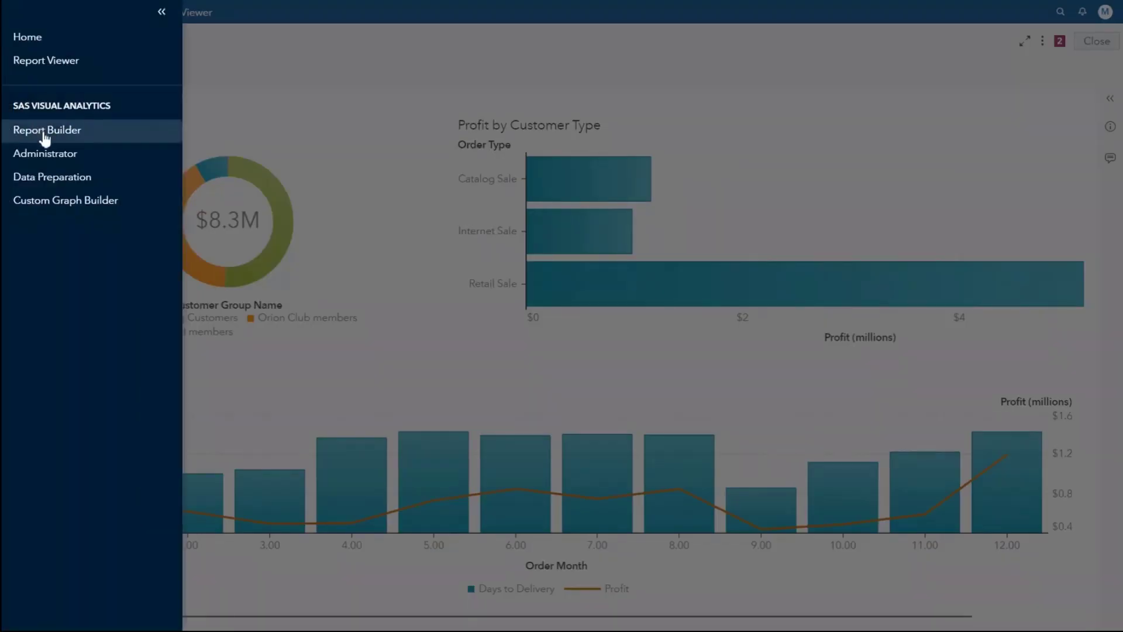
click(43, 134)
Step: Add a page link from the Order Type bar chart to Page 2 and save the report
click(484, 272)
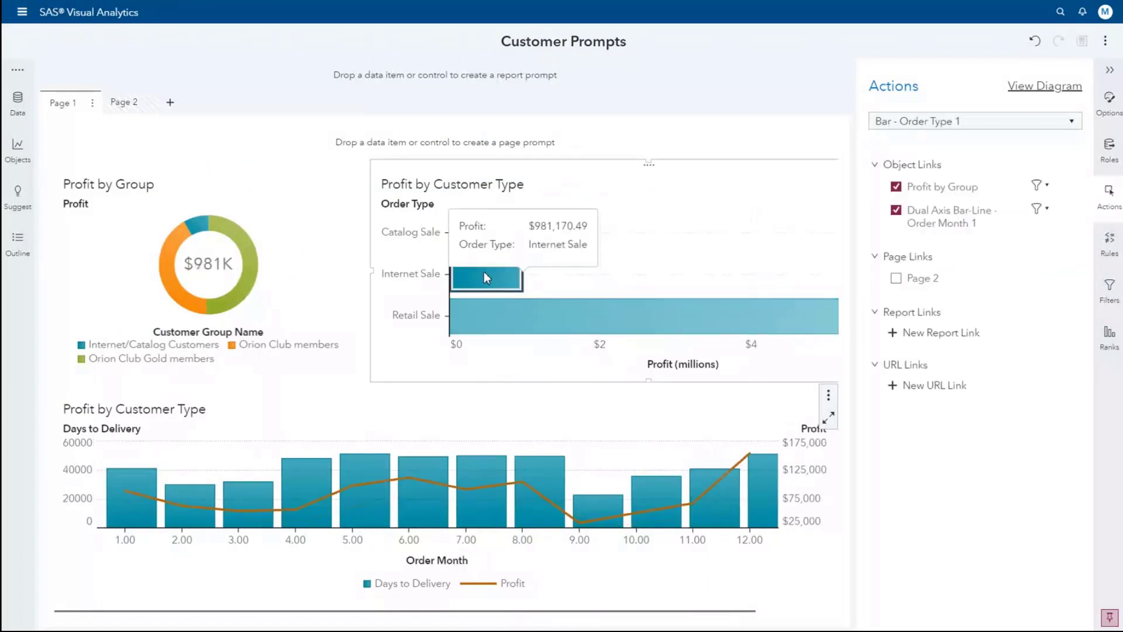
click(592, 278)
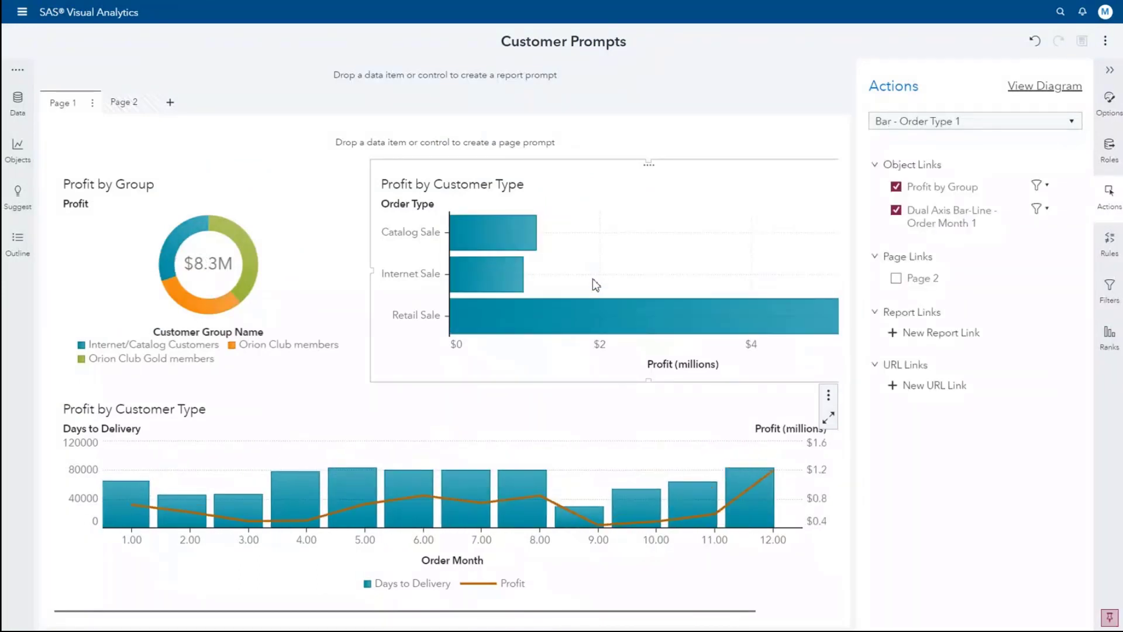
click(896, 279)
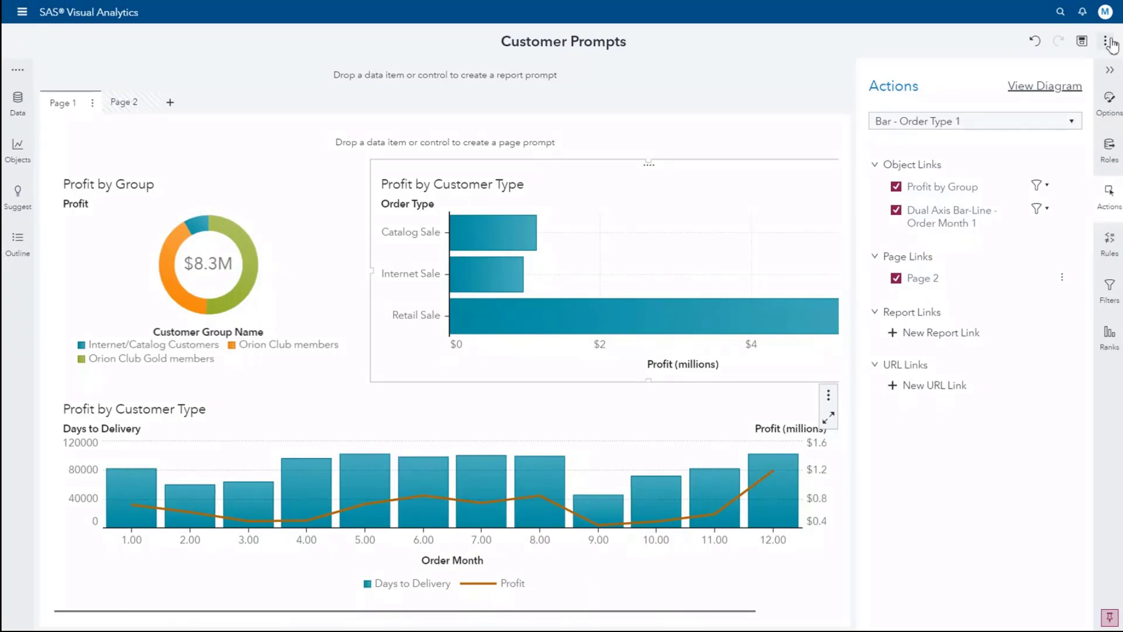
click(1083, 42)
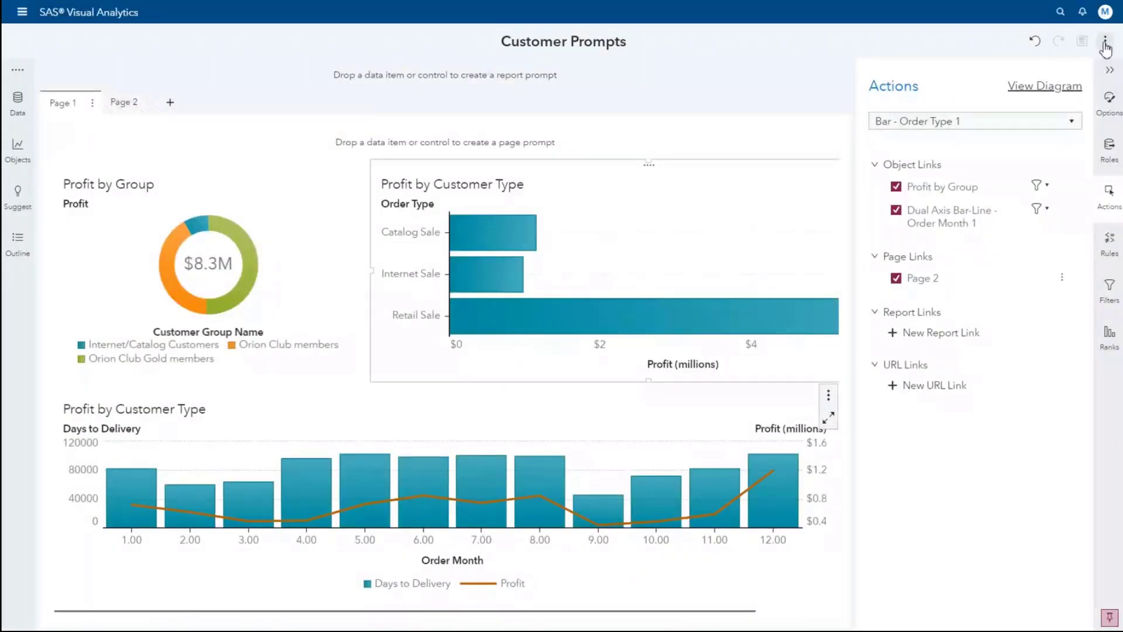
Step: View the saved report and test the page link by opening Page 2 from the Internet Sale bar
click(1105, 41)
click(918, 184)
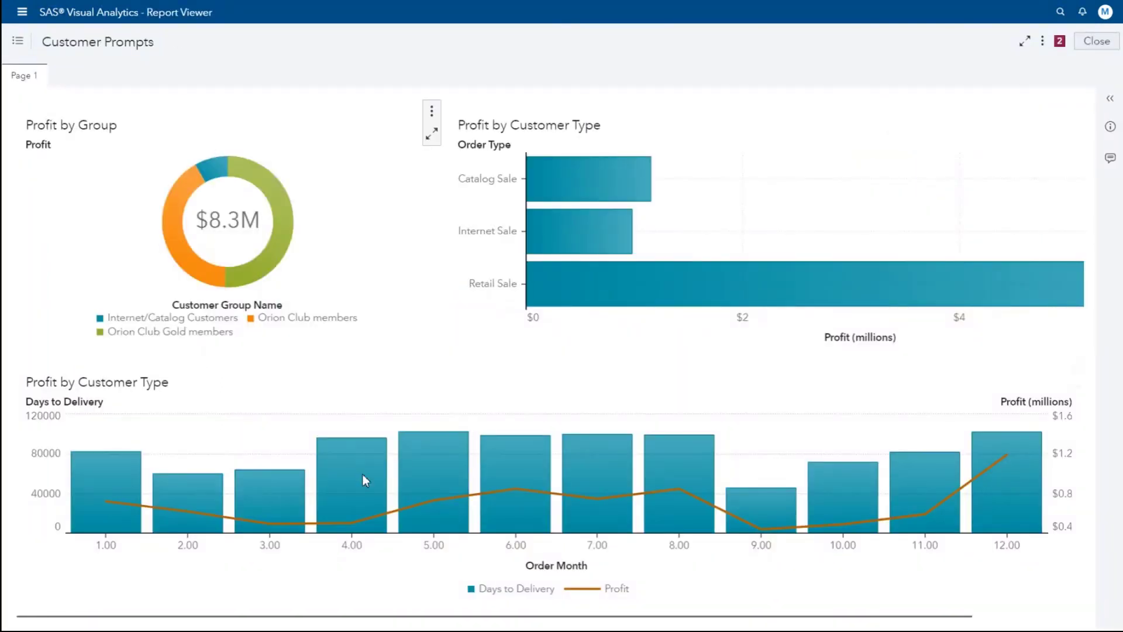
click(571, 242)
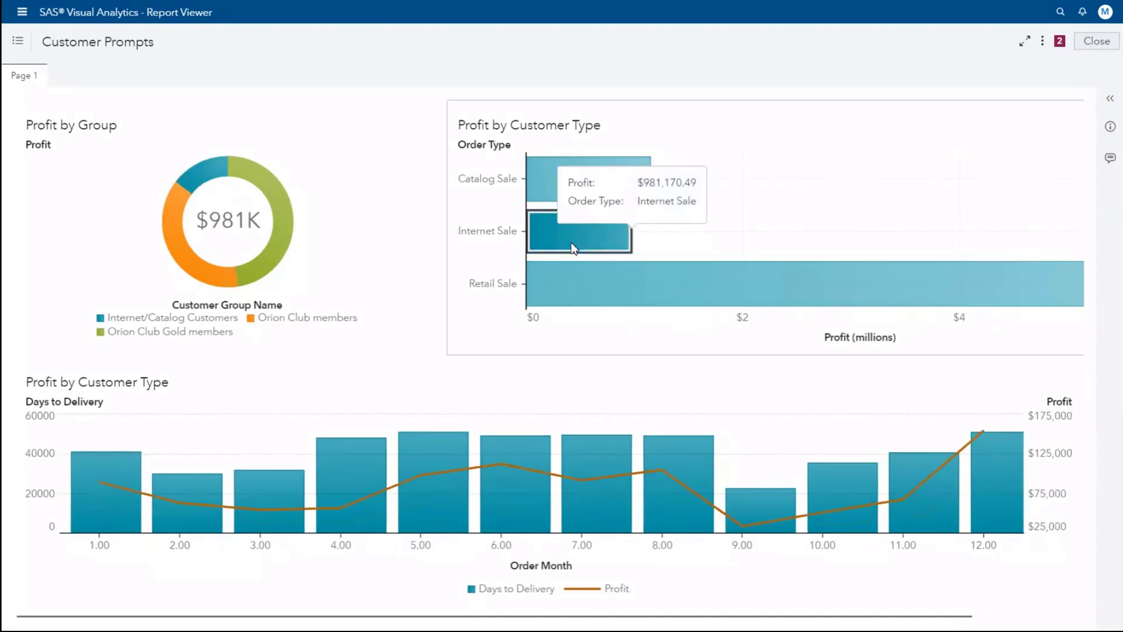
double_click(571, 242)
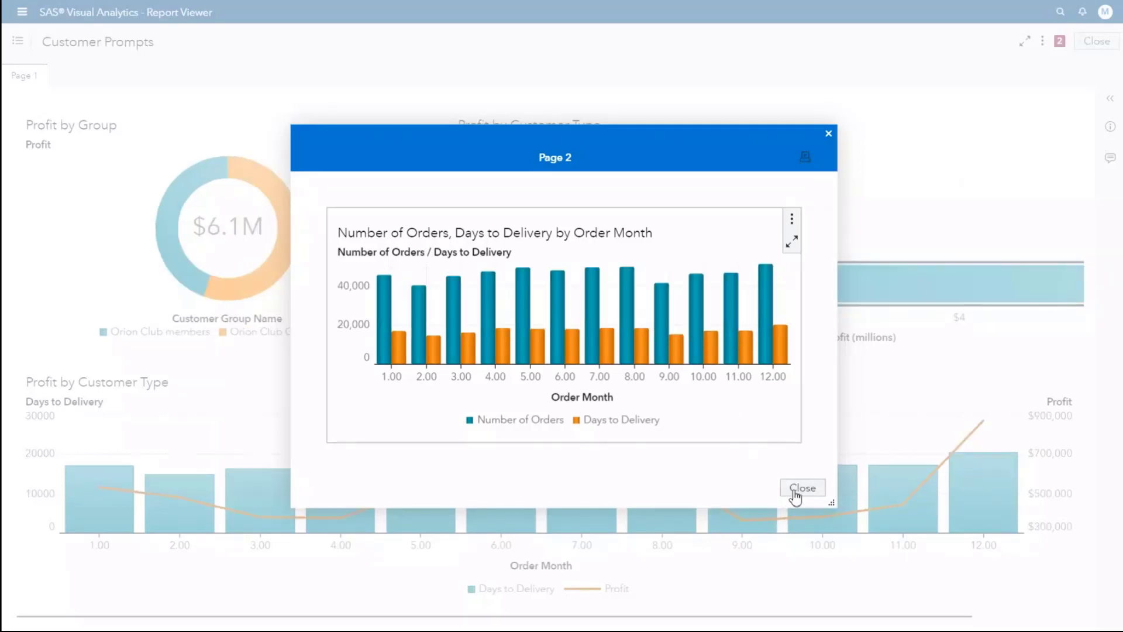
Step: Close the Page 2 pop-up and return to the Customer Prompts report in the report builder
click(802, 488)
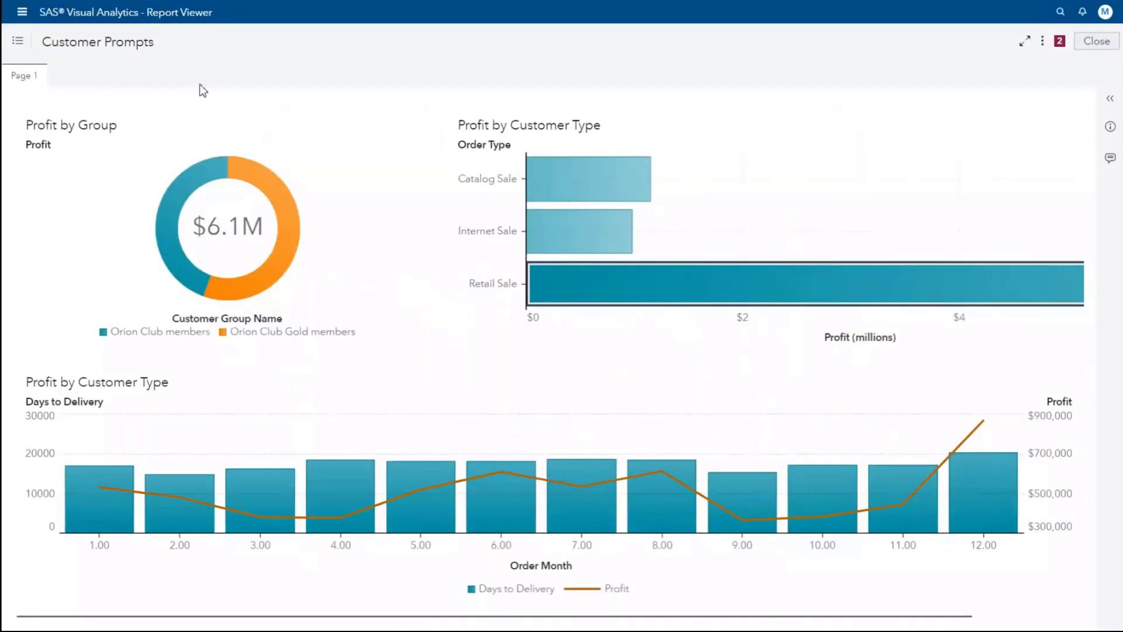
click(23, 14)
click(51, 136)
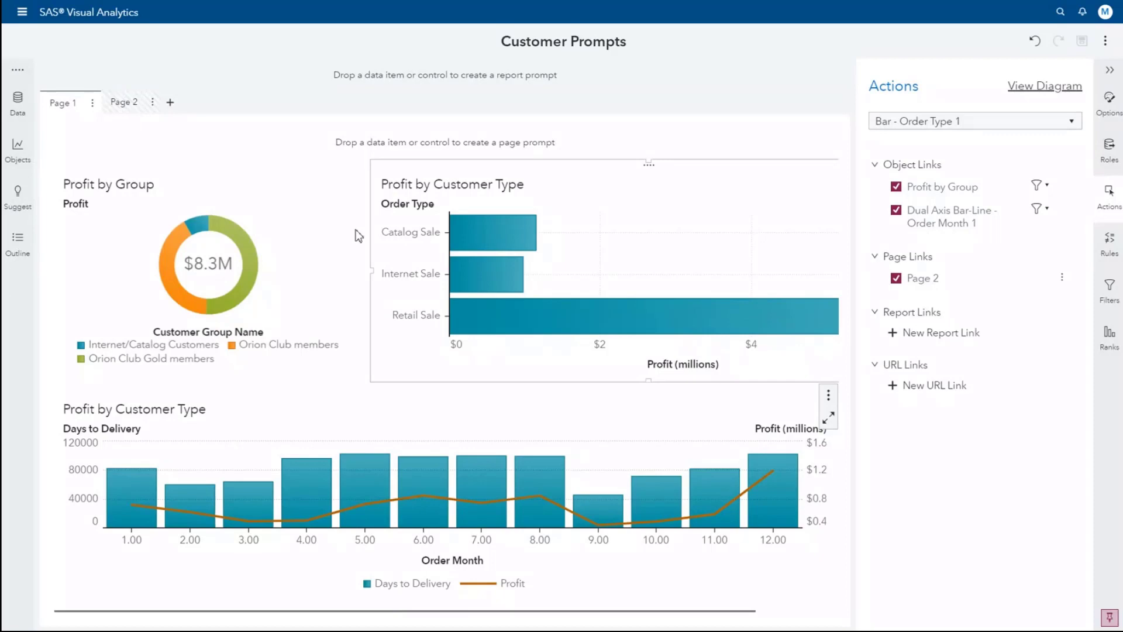
mouse_move(483, 319)
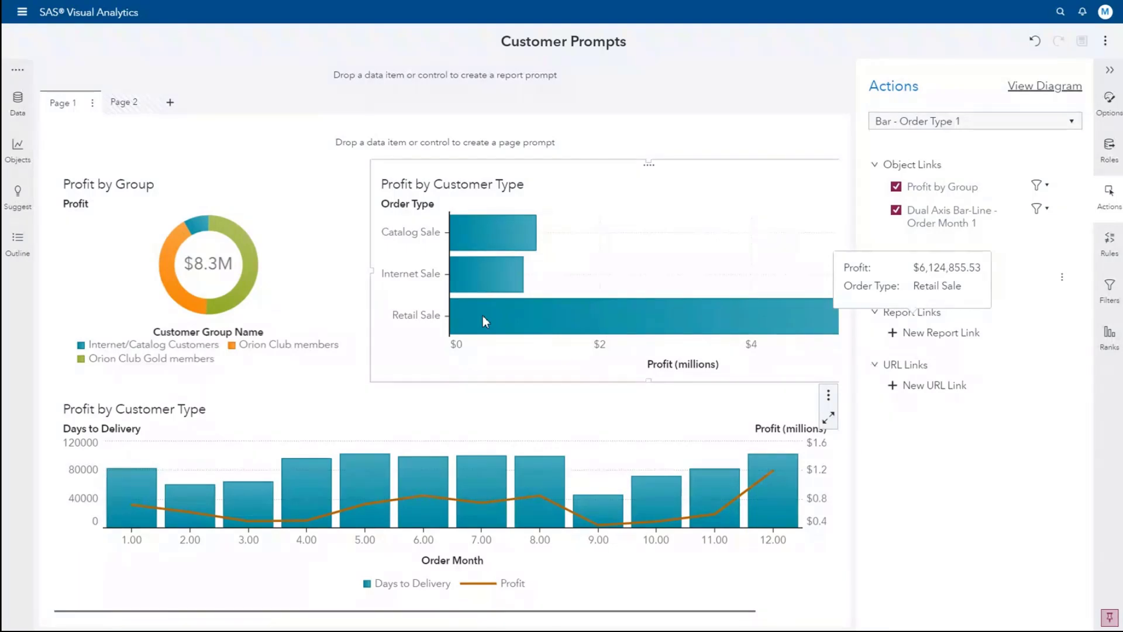
Step: View the report again and test the page link from the Internet Sale bar, closing the Page 2 pop-up when done
click(1106, 41)
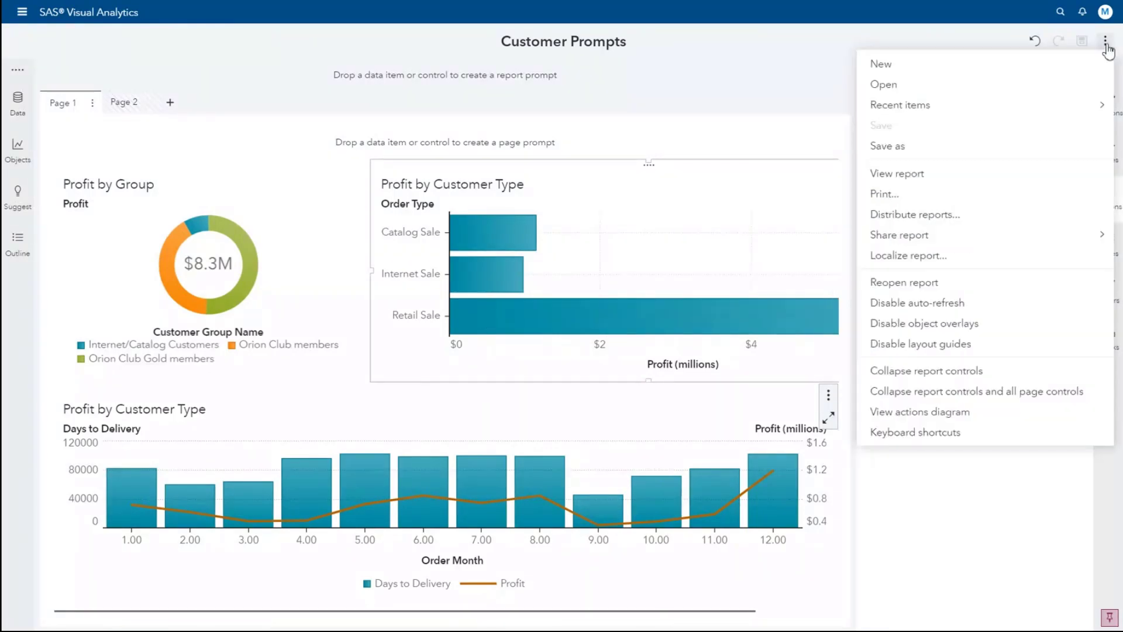
click(948, 181)
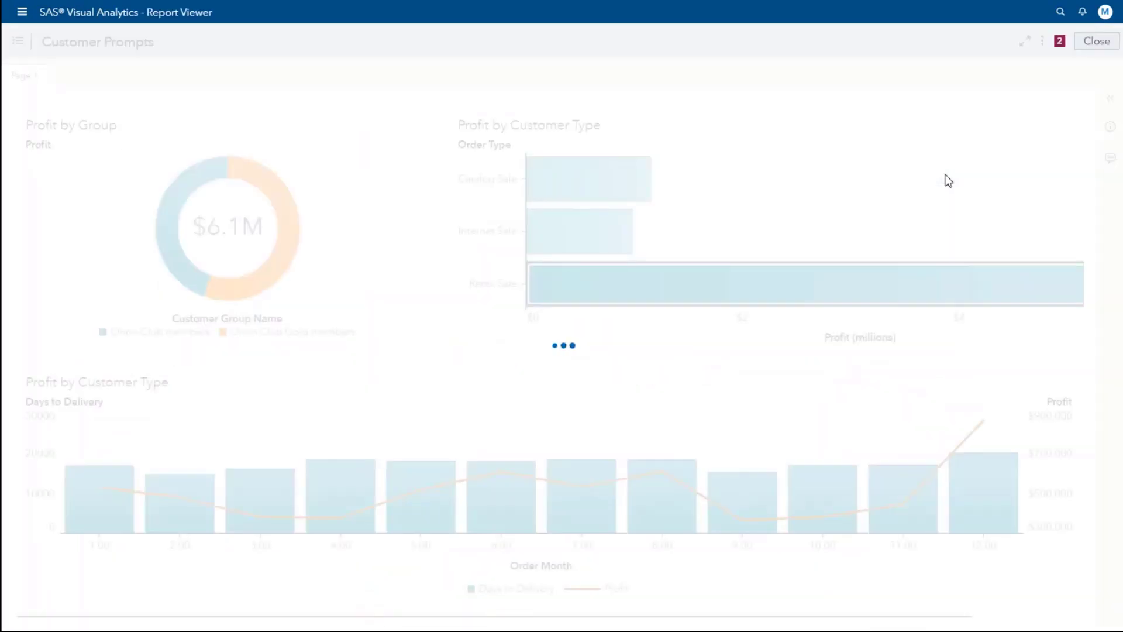
click(597, 227)
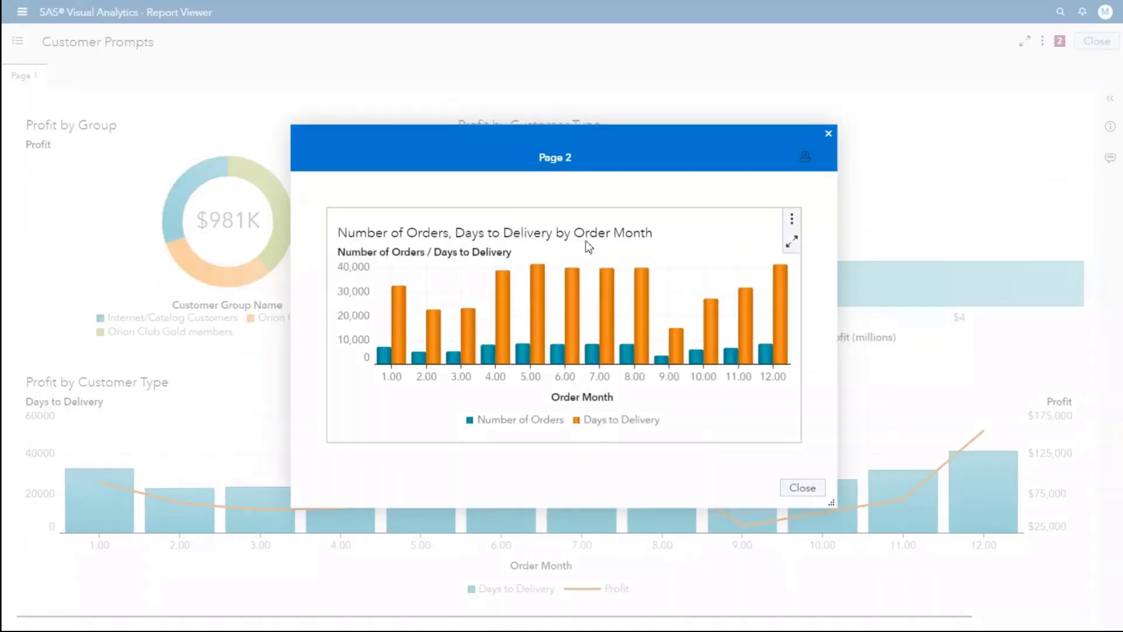
click(829, 134)
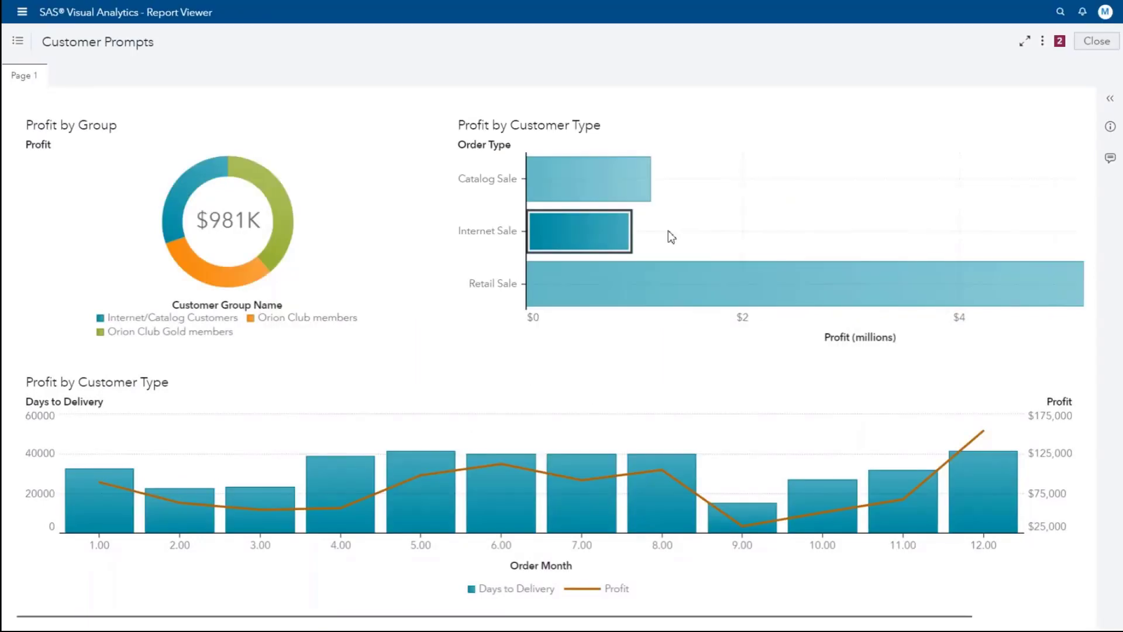
Step: Test the Order Type chart's filters by selecting the Retail Sale, Catalog Sale and Internet Sale bars in turn
click(627, 277)
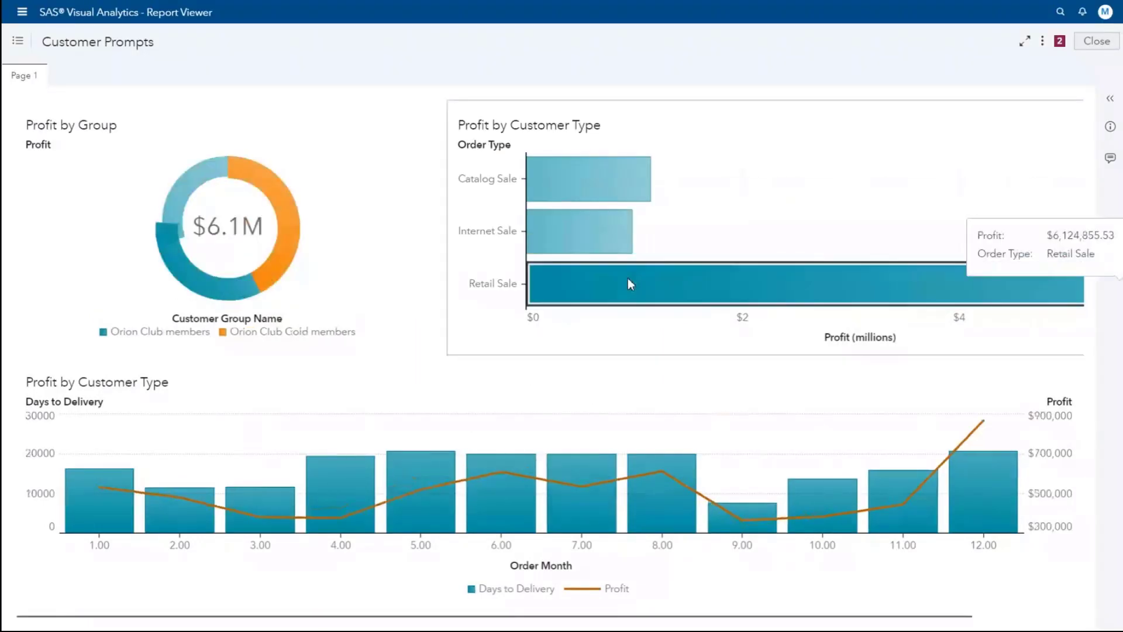
click(557, 161)
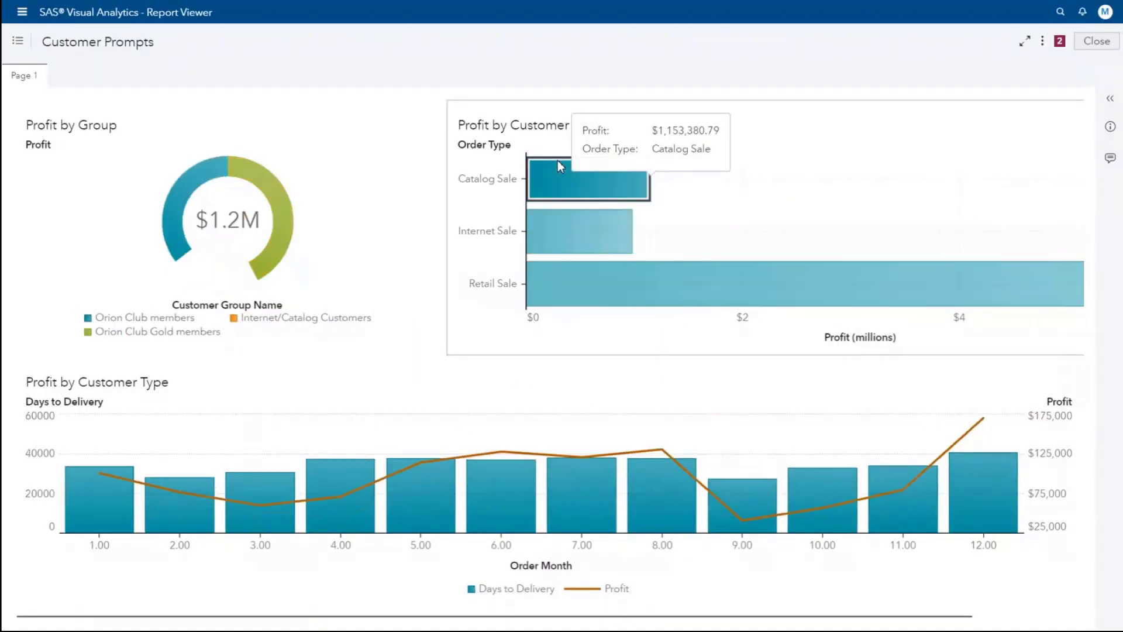
click(606, 232)
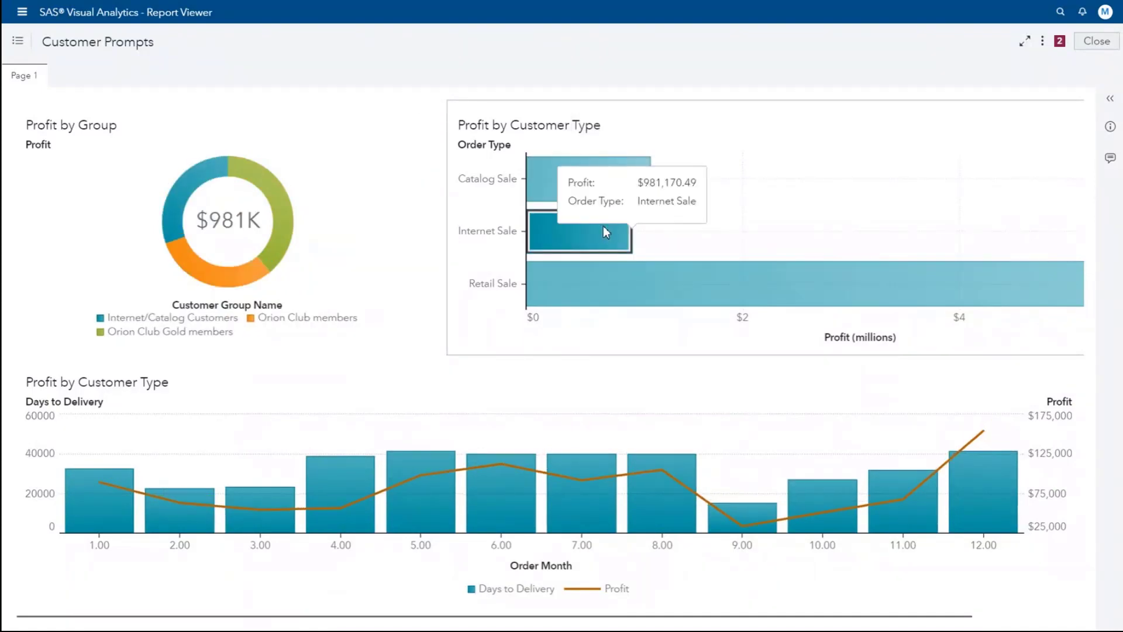
click(606, 286)
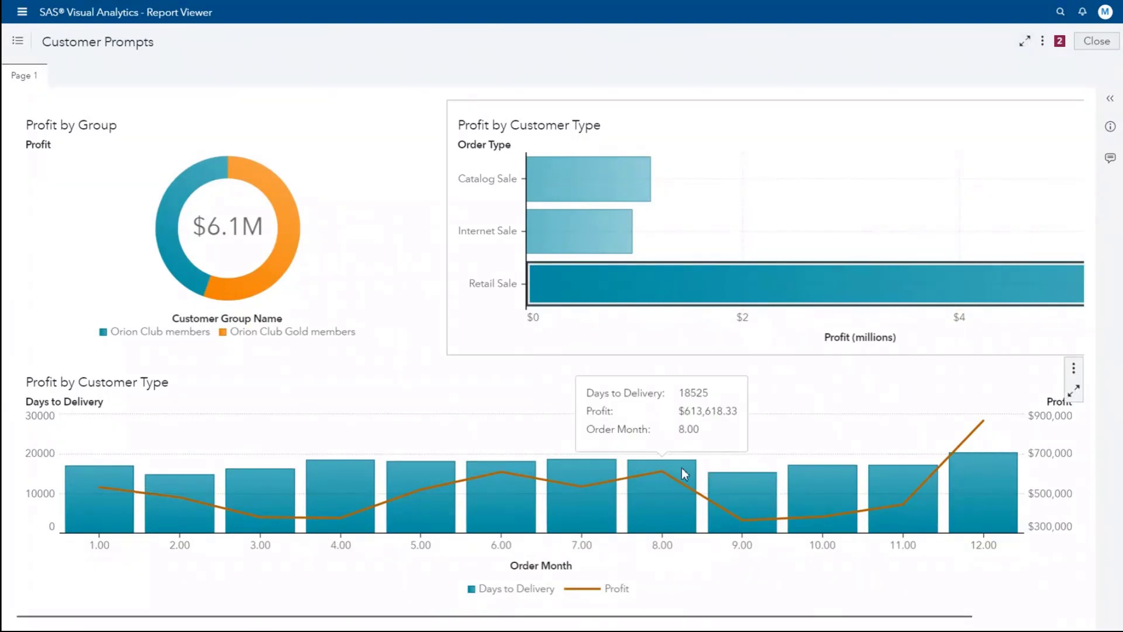
click(590, 232)
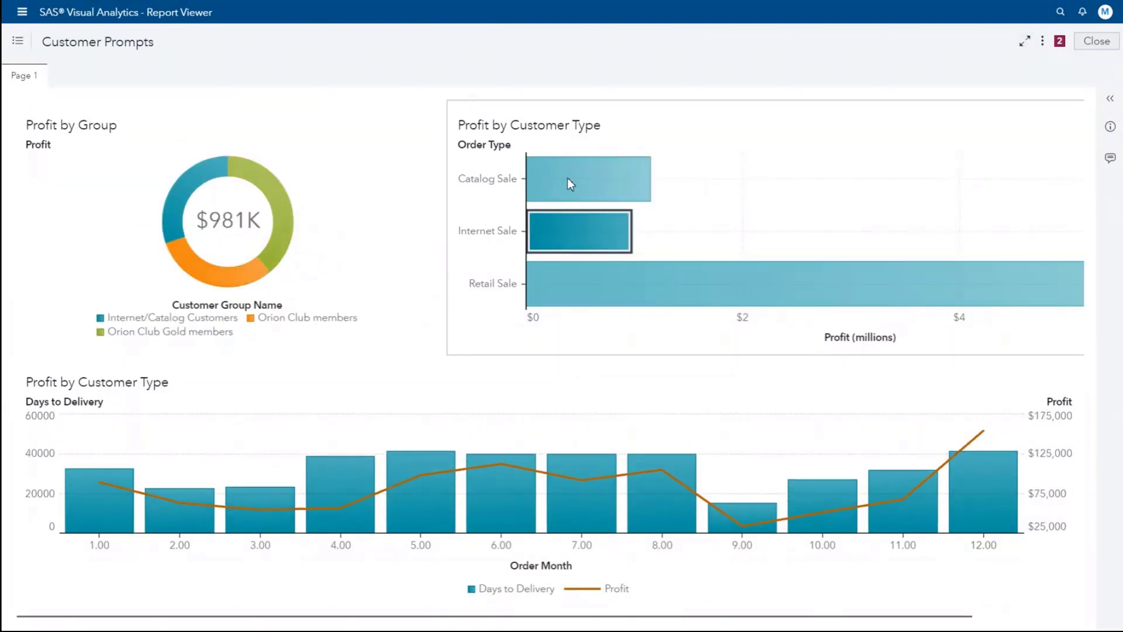
click(573, 184)
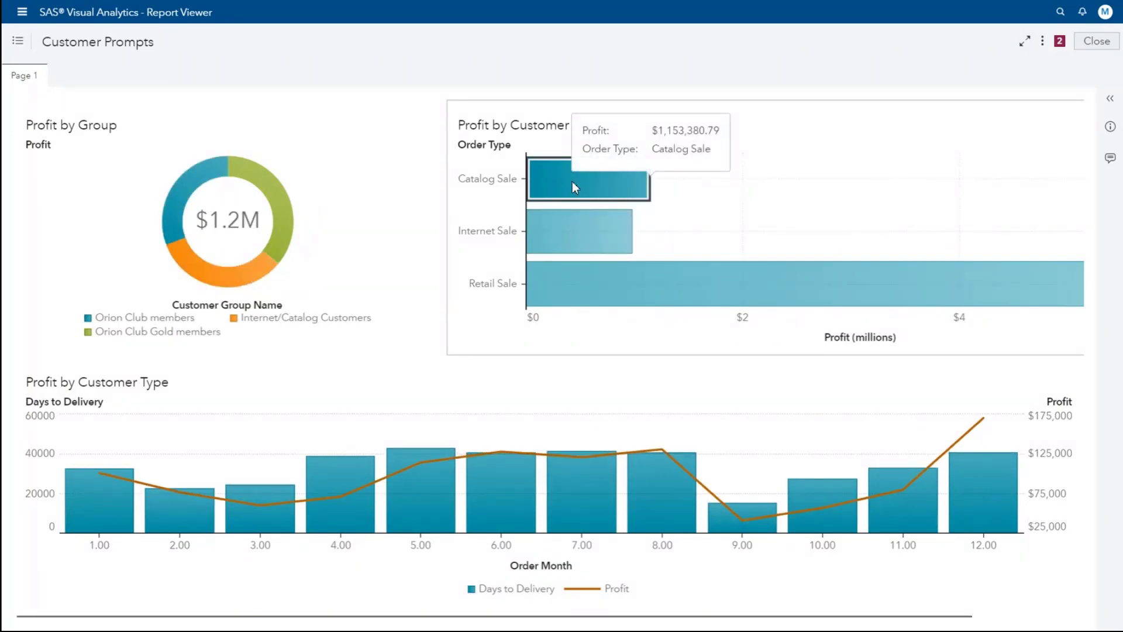
Step: Select each Profit by Group donut segment to check its effect on the monthly chart, returning to the report builder when done
click(278, 209)
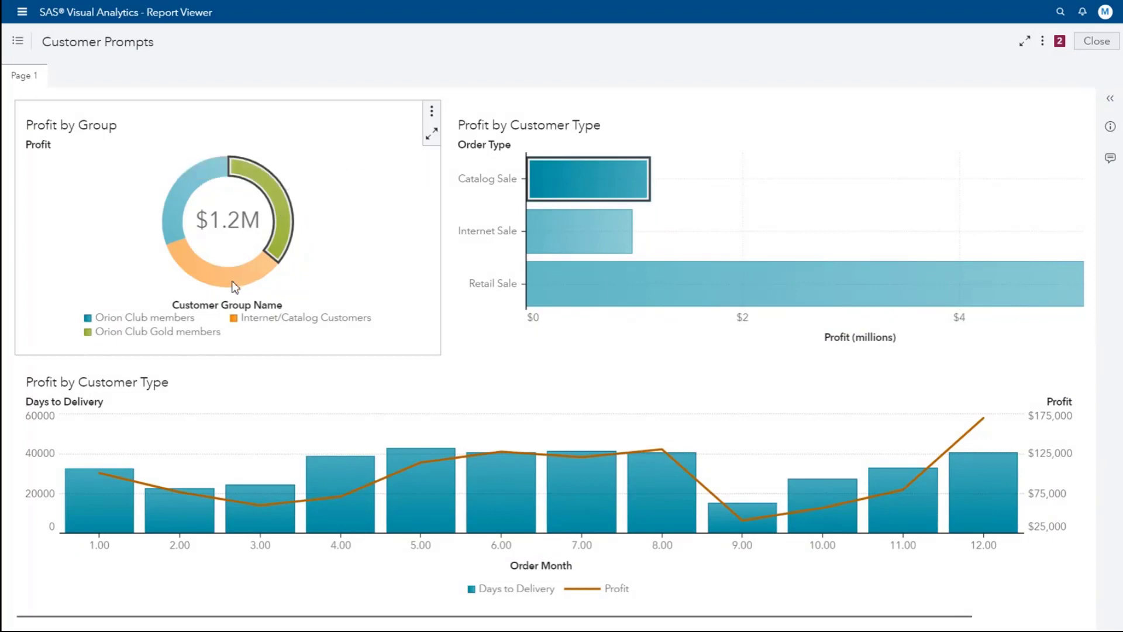
mouse_move(187, 194)
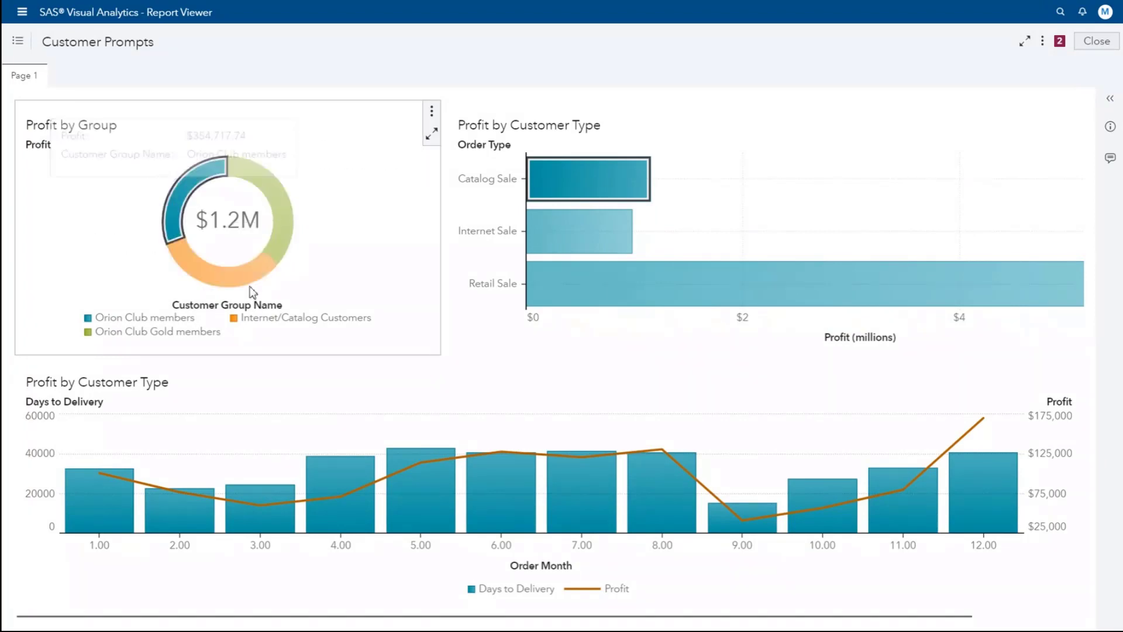
mouse_move(242, 281)
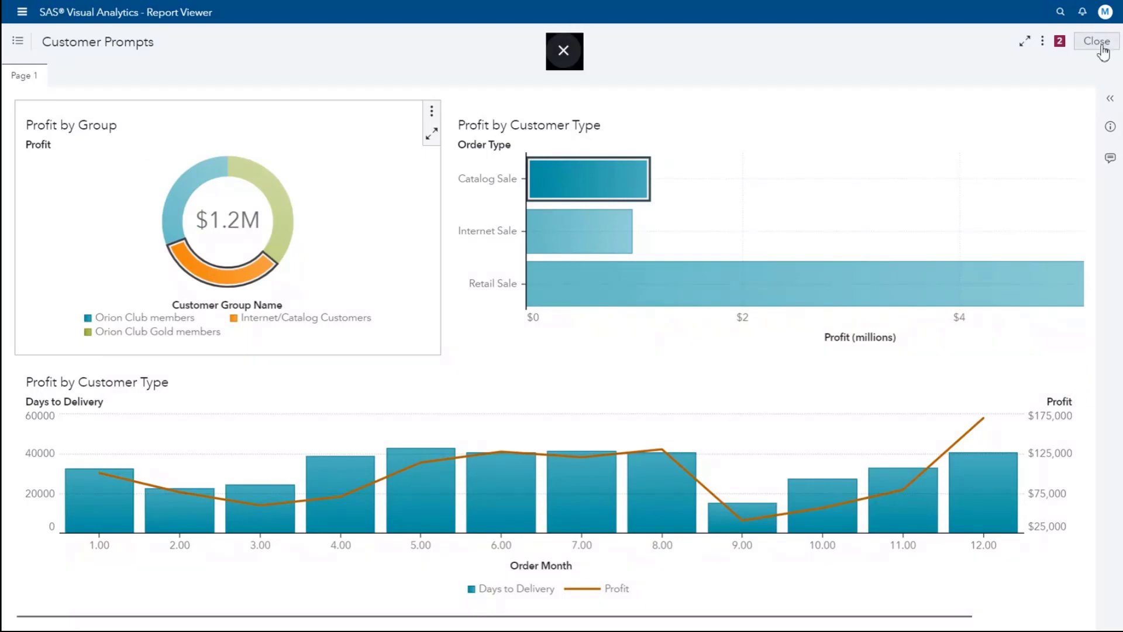
click(21, 12)
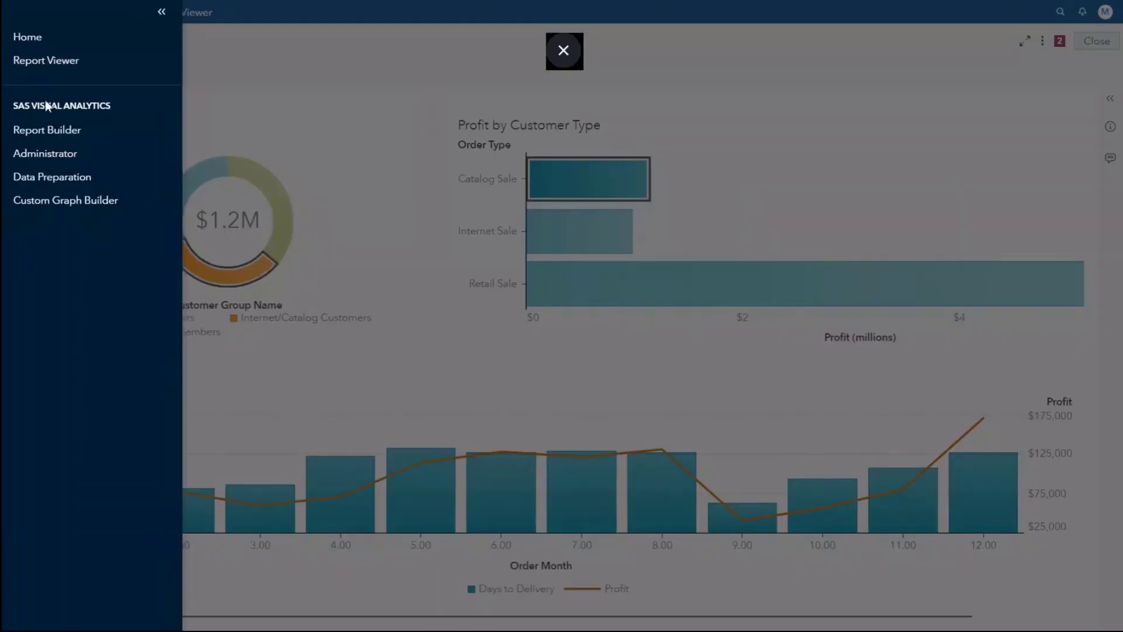
click(61, 135)
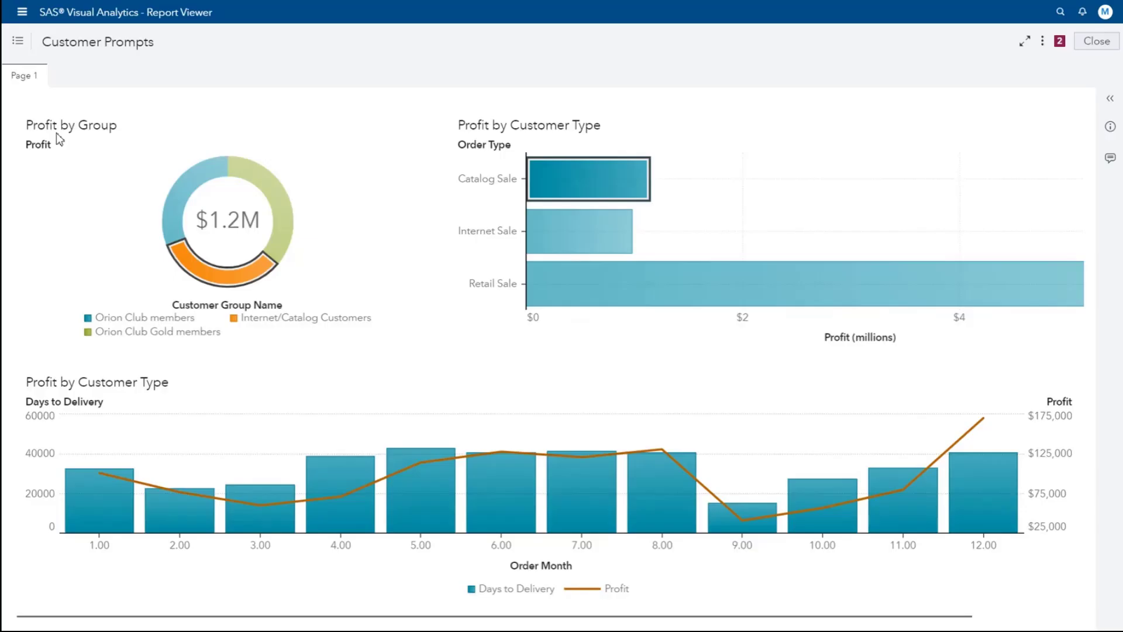
Step: Add a filter object link from the Profit by Group donut to Dual Axis Bar-Line - Order Month 1 and save the report
click(168, 258)
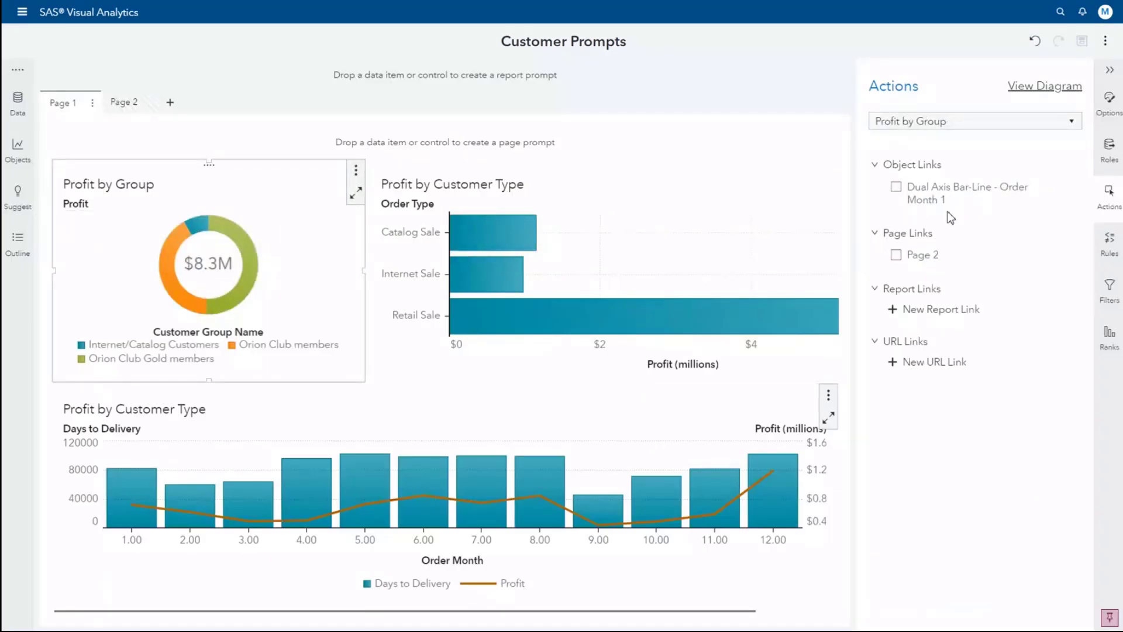
click(897, 187)
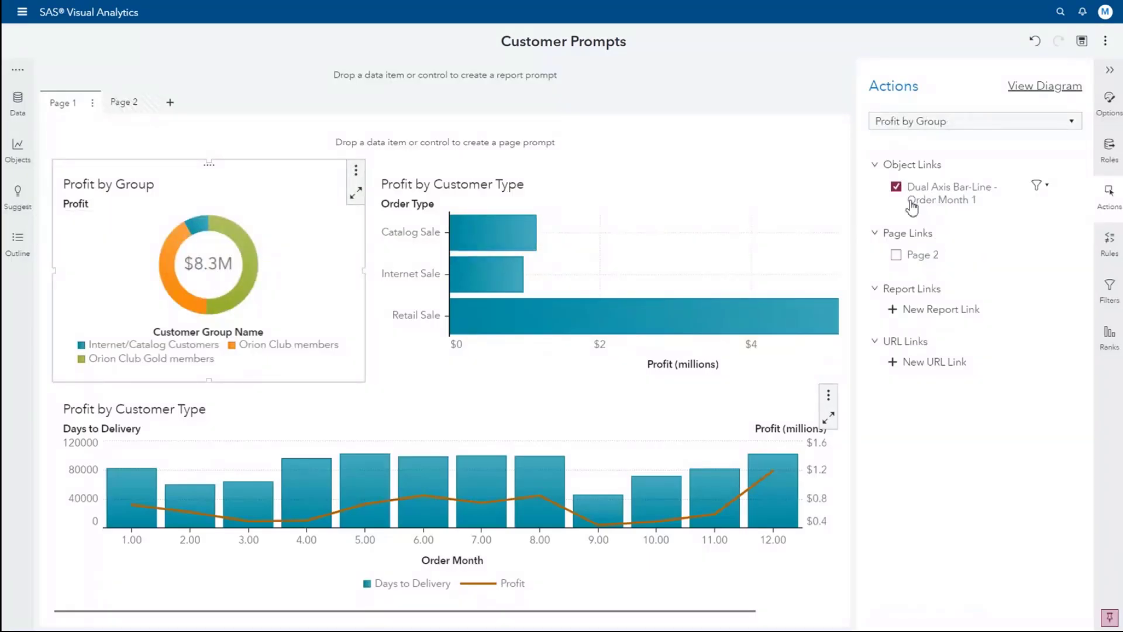
click(1048, 186)
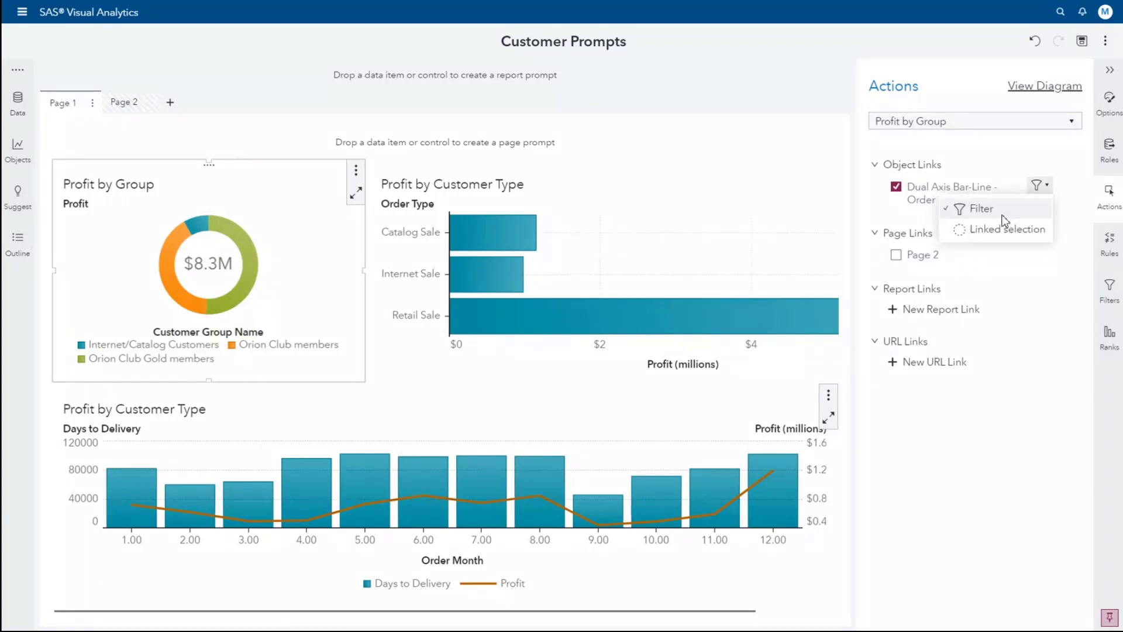
click(1039, 279)
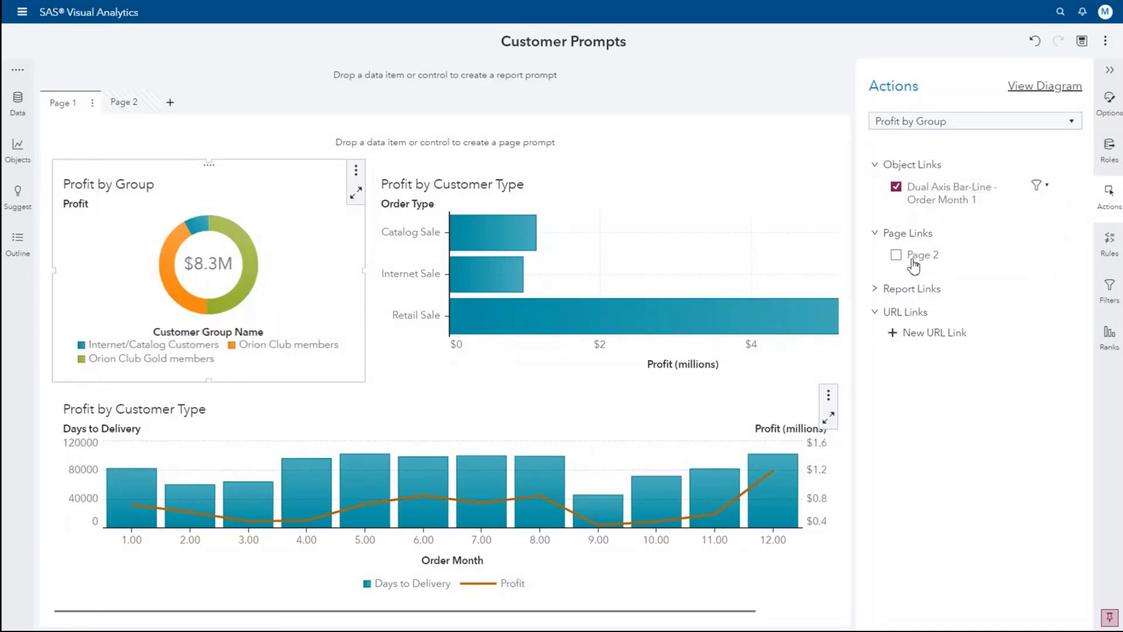
click(877, 290)
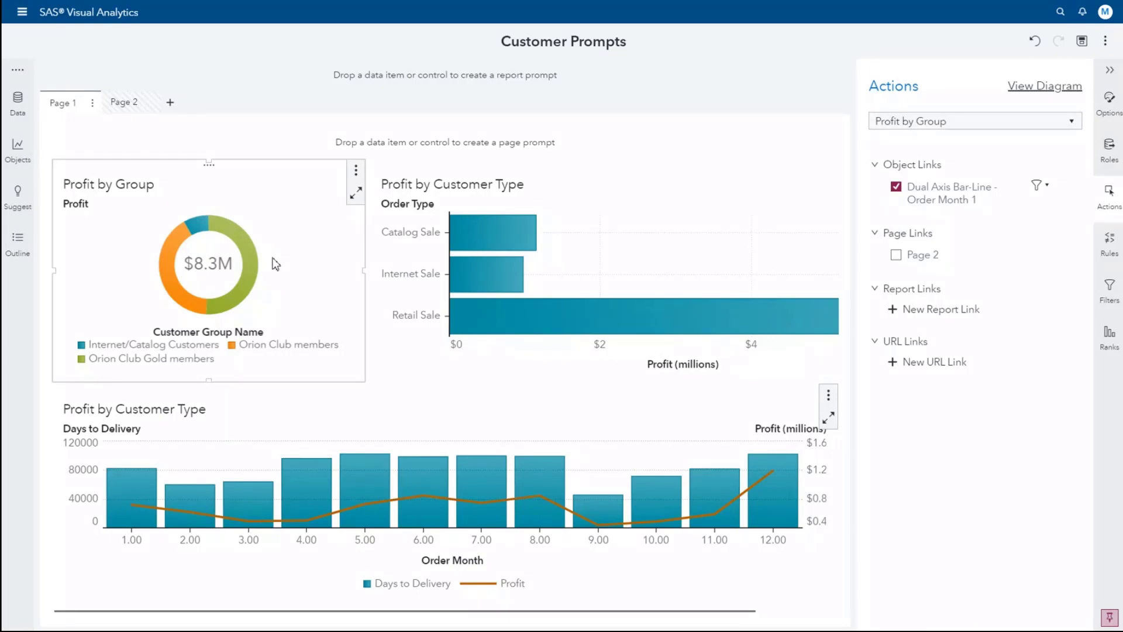
click(1084, 42)
Step: View the report and test the donut's filter on the monthly chart with Orion Club Gold members, Orion Club members and Internet/Catalog Customers
click(1104, 42)
click(914, 177)
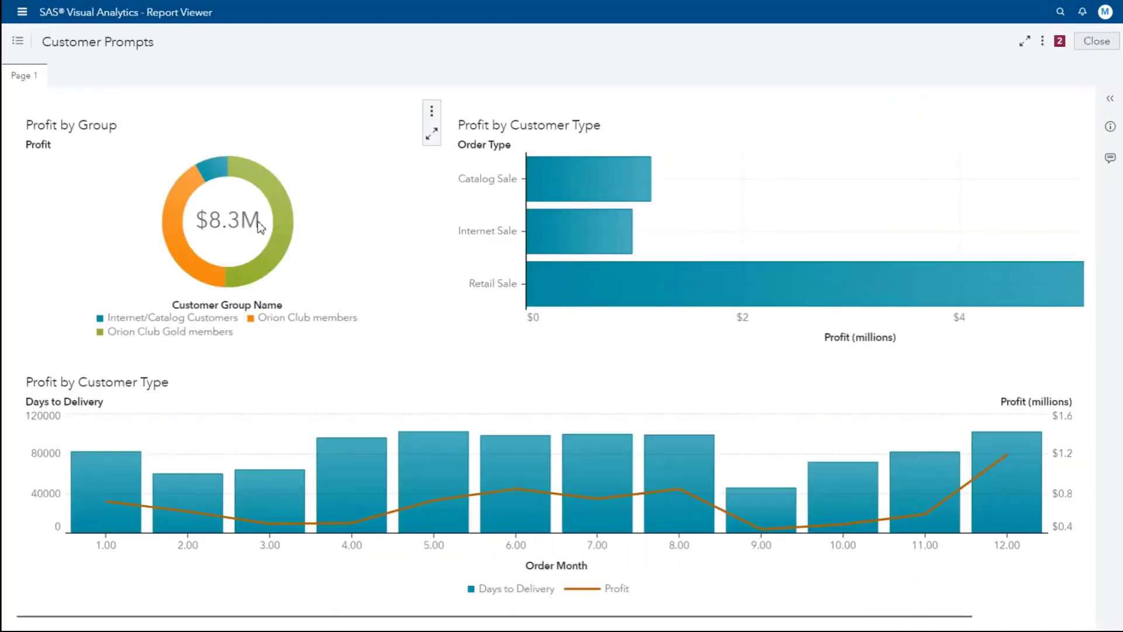
mouse_move(284, 224)
click(286, 227)
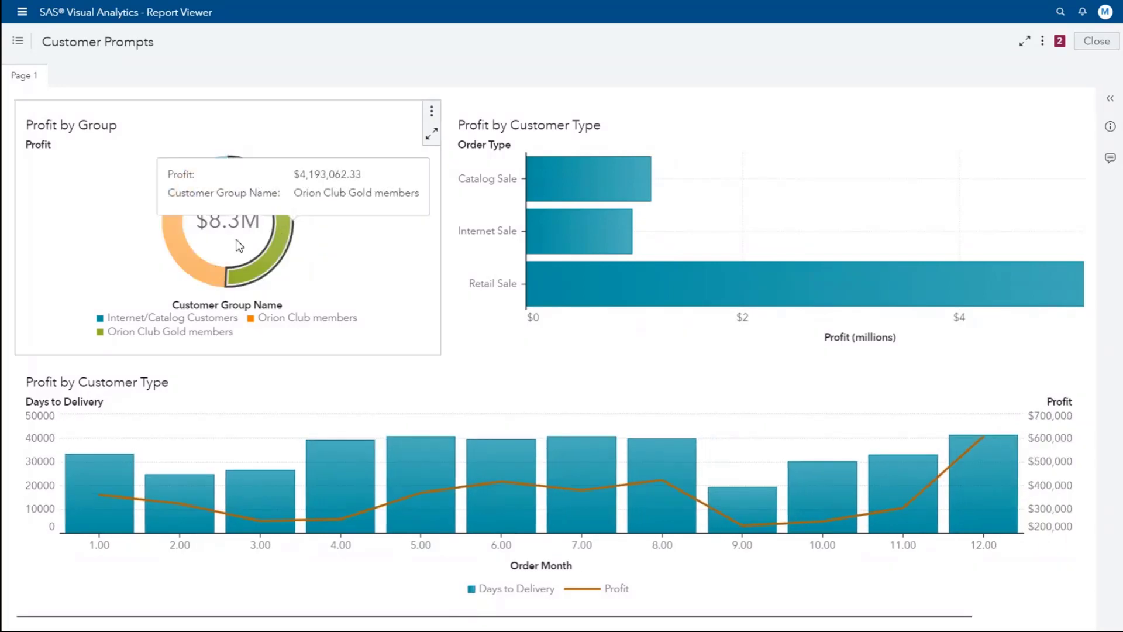
click(201, 264)
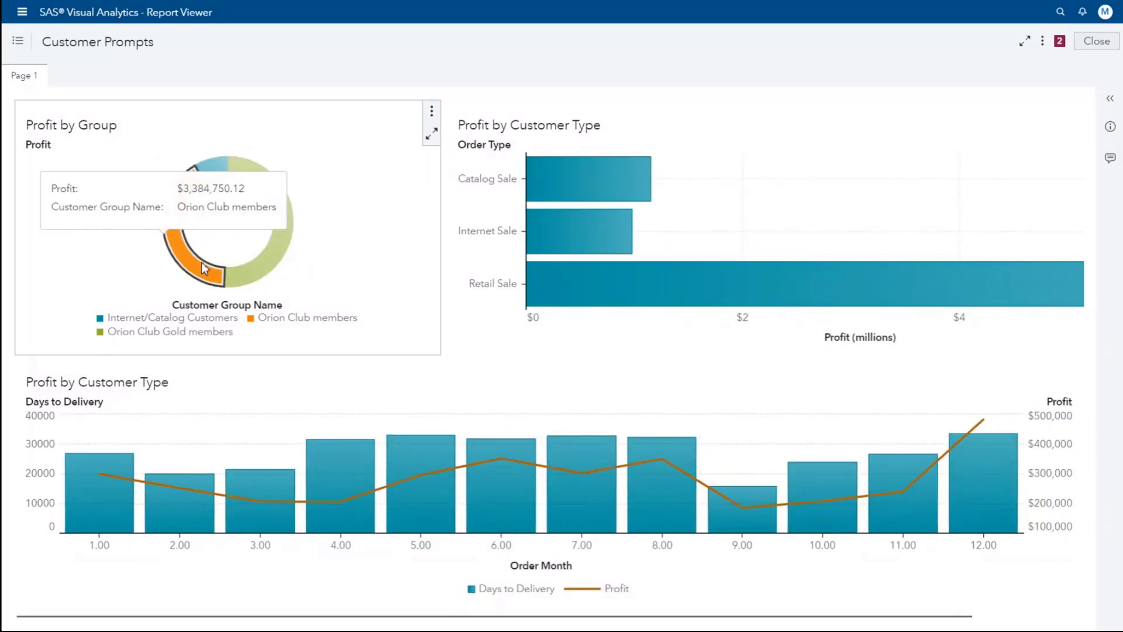
click(214, 169)
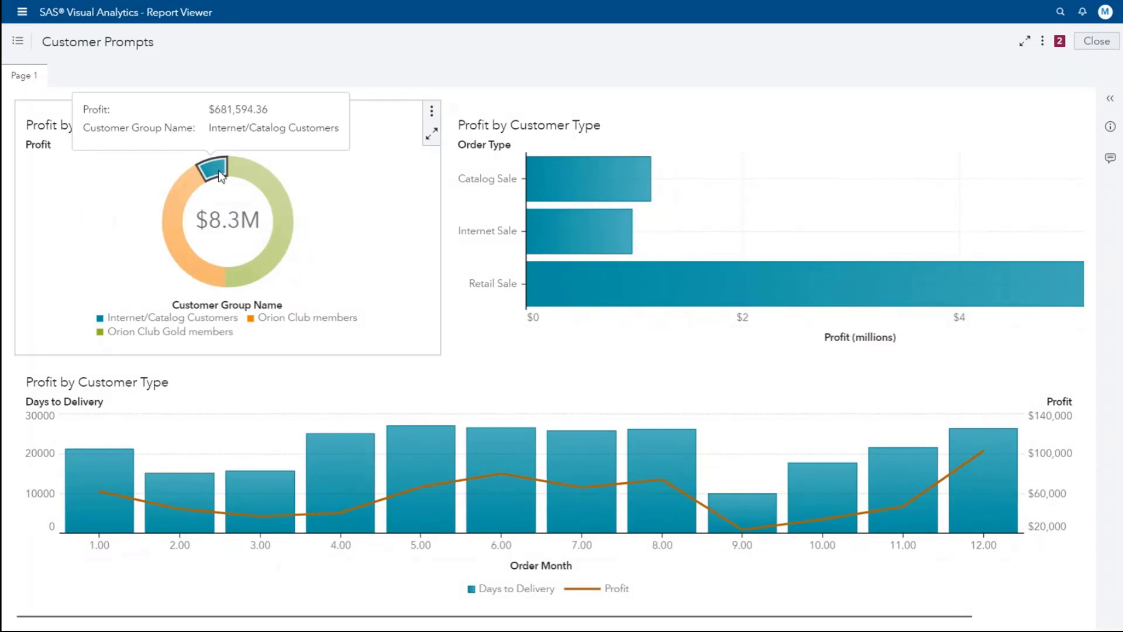
click(274, 194)
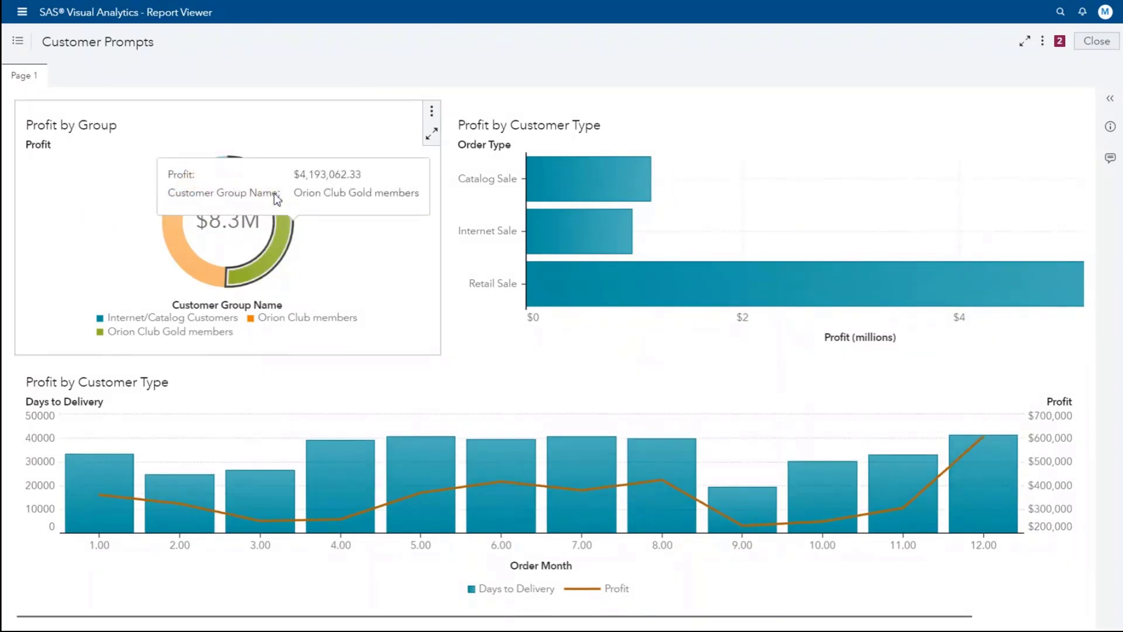
click(182, 256)
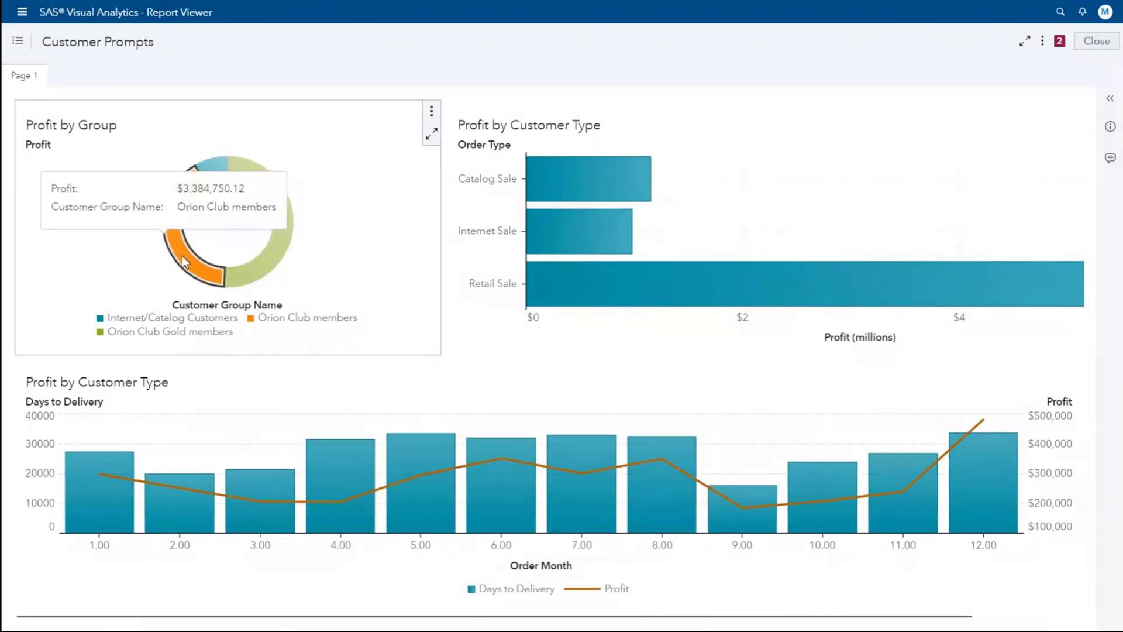
click(216, 170)
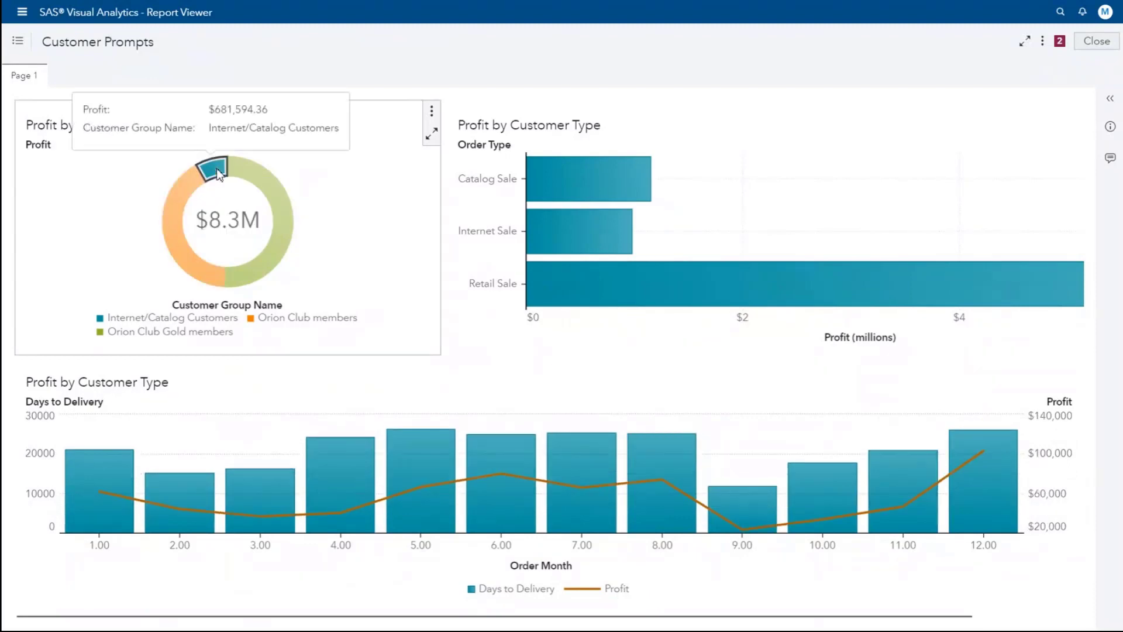
Step: Test filtering by several donut segments at once, including Internet/Catalog Customers with Orion Club members and all three groups, clearing the selection when done
click(275, 221)
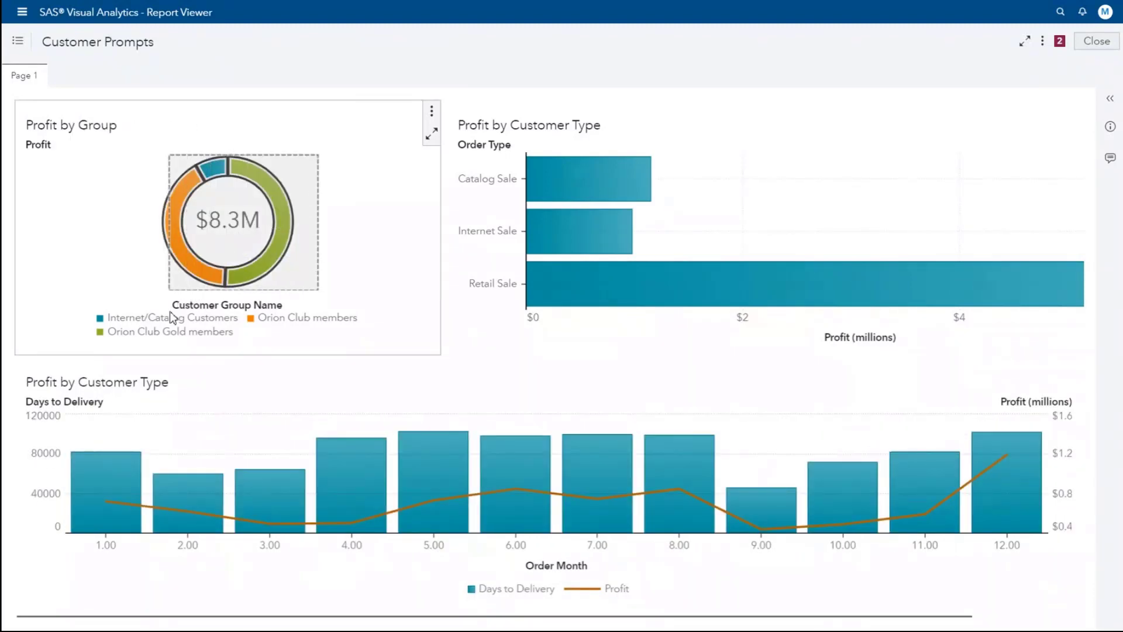
click(220, 142)
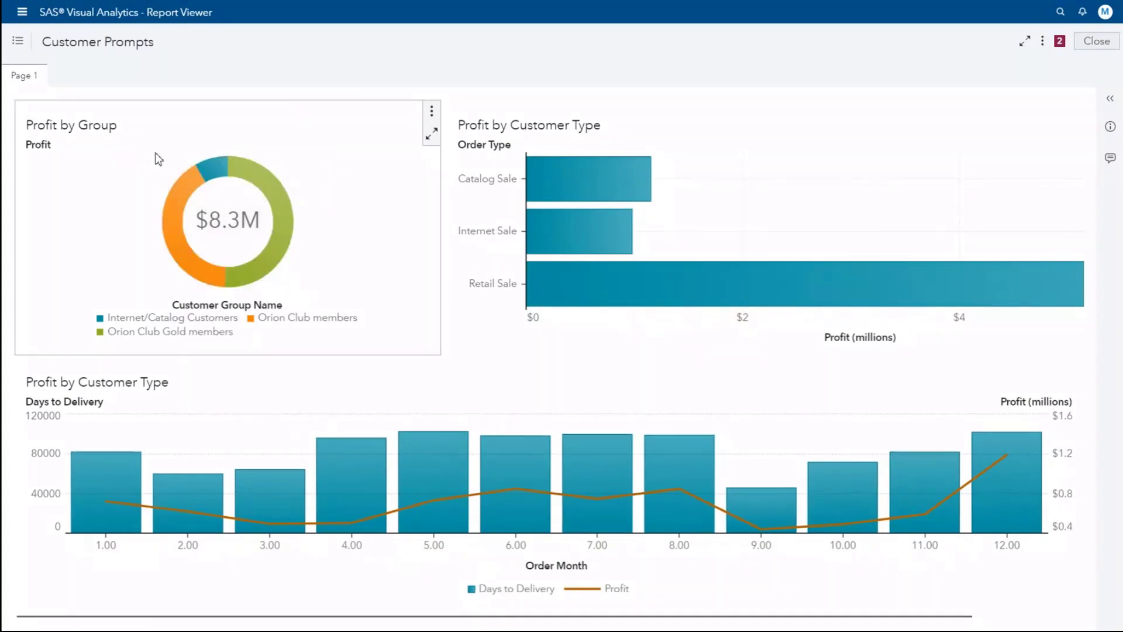
drag(155, 154, 210, 279)
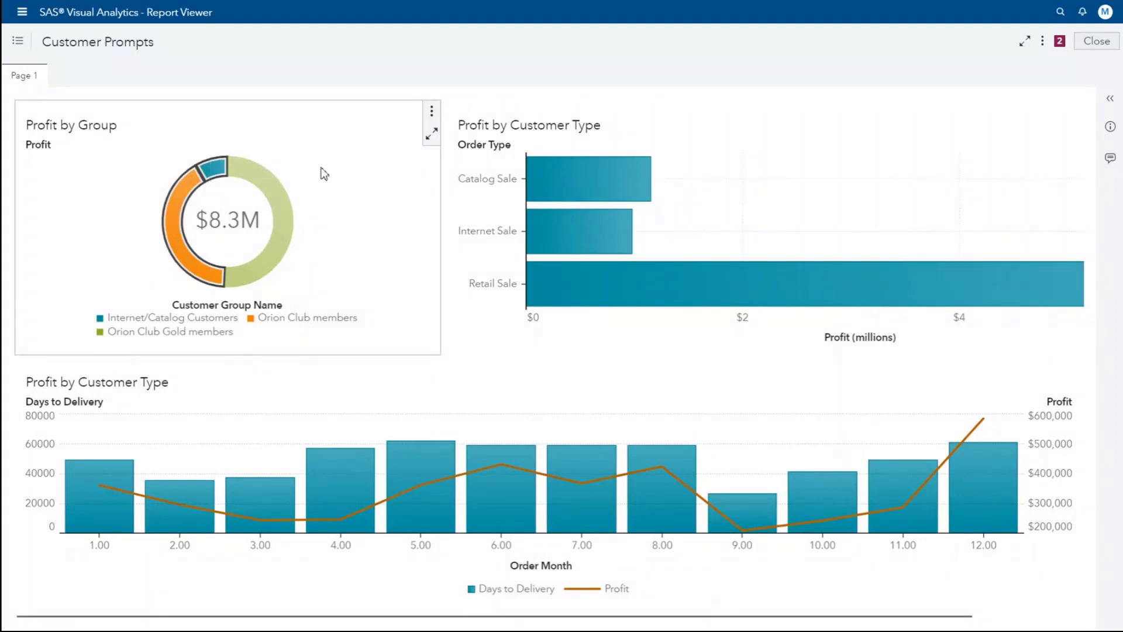
drag(312, 145, 135, 290)
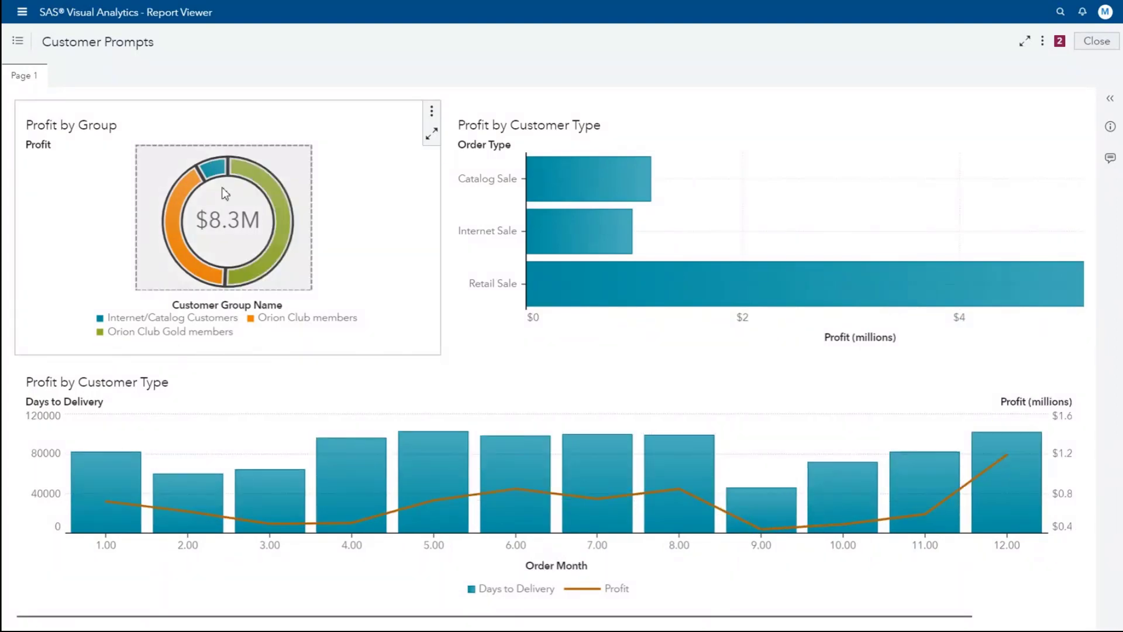
click(344, 177)
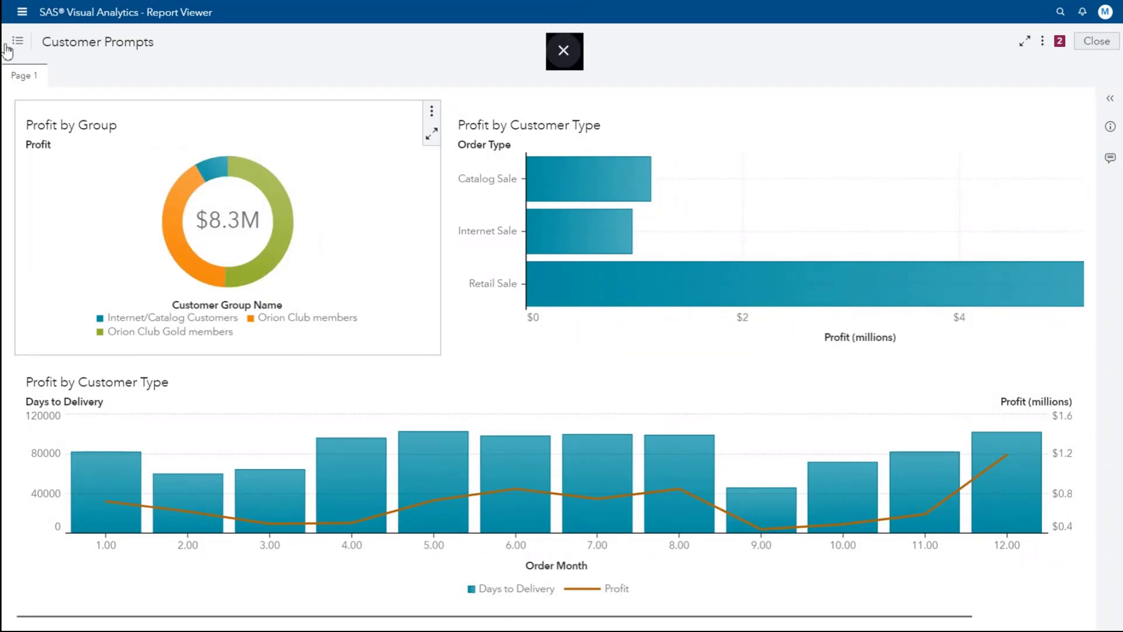
Step: Return to the report builder and collapse the Actions pane
click(22, 13)
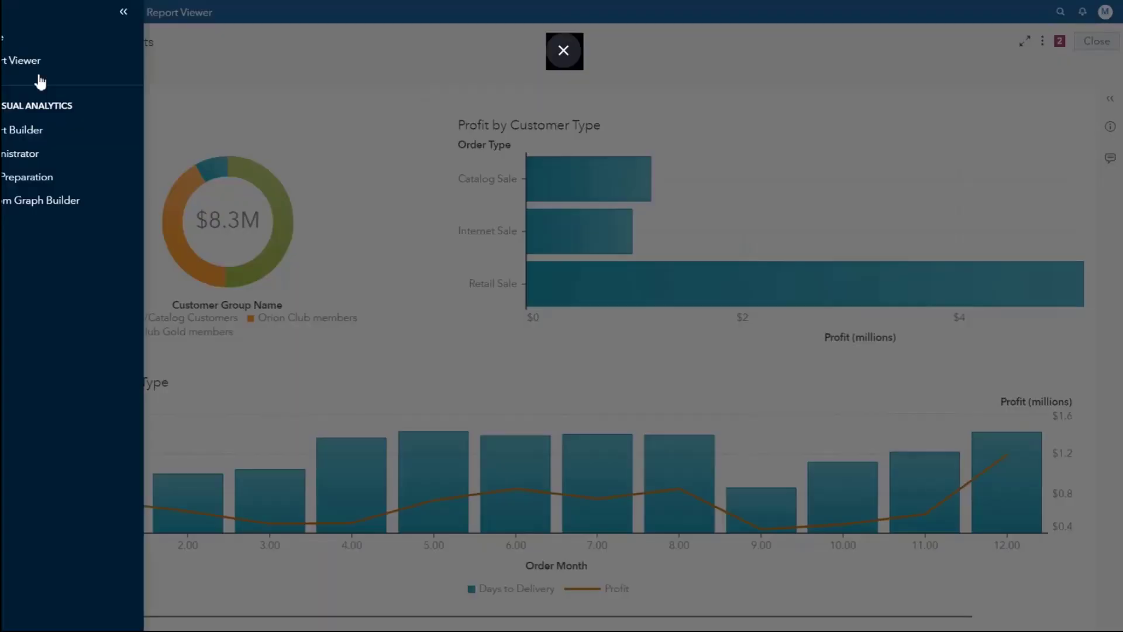
click(58, 131)
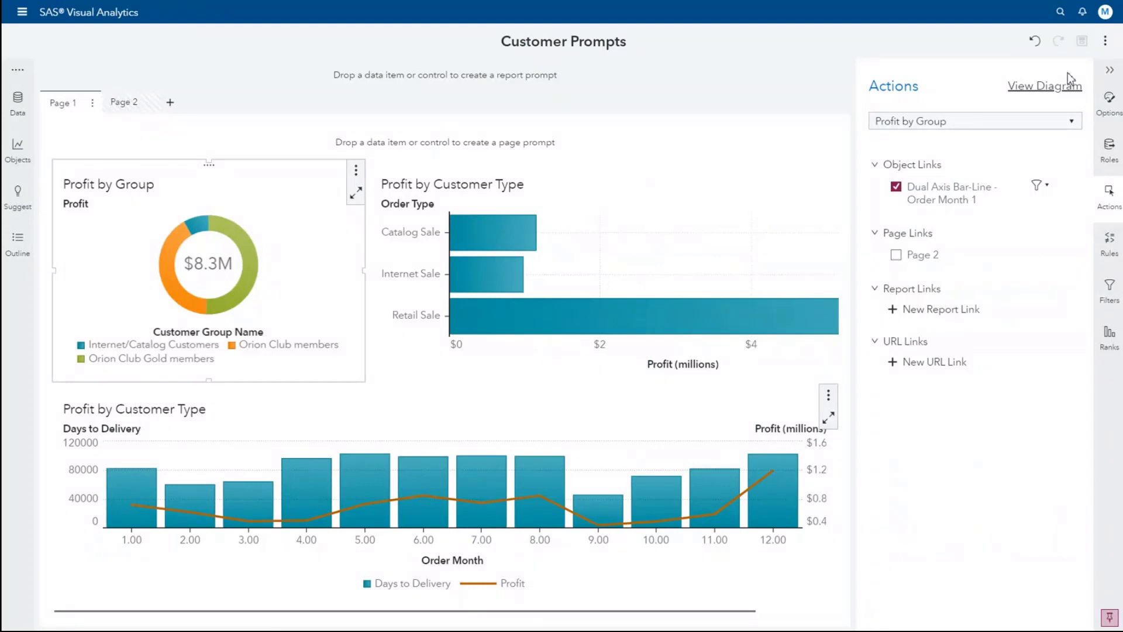
click(1110, 71)
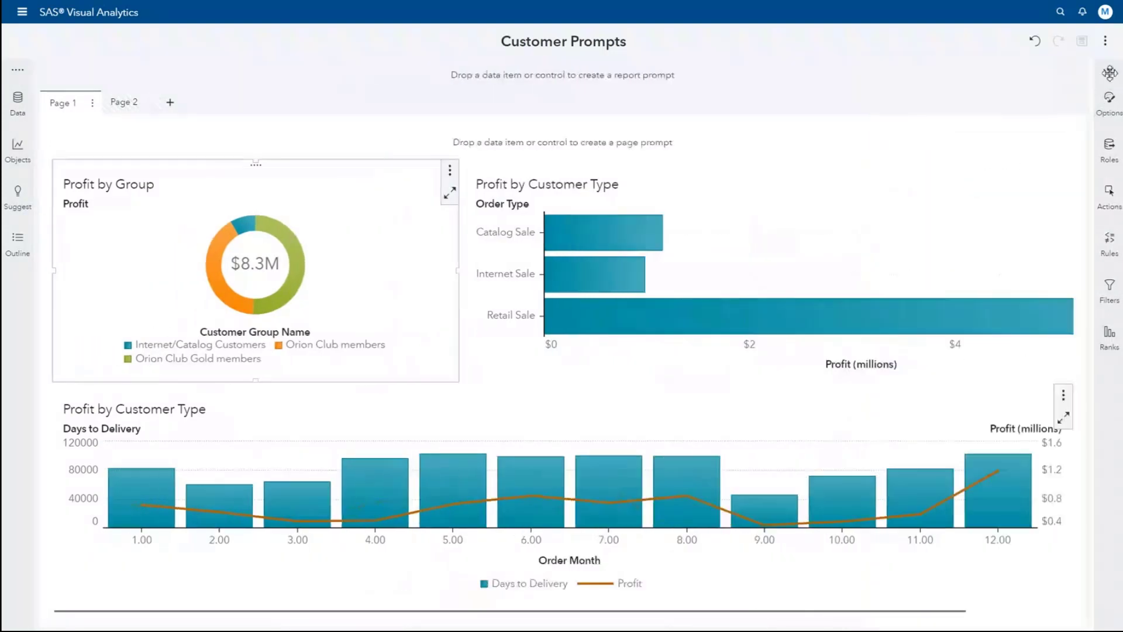